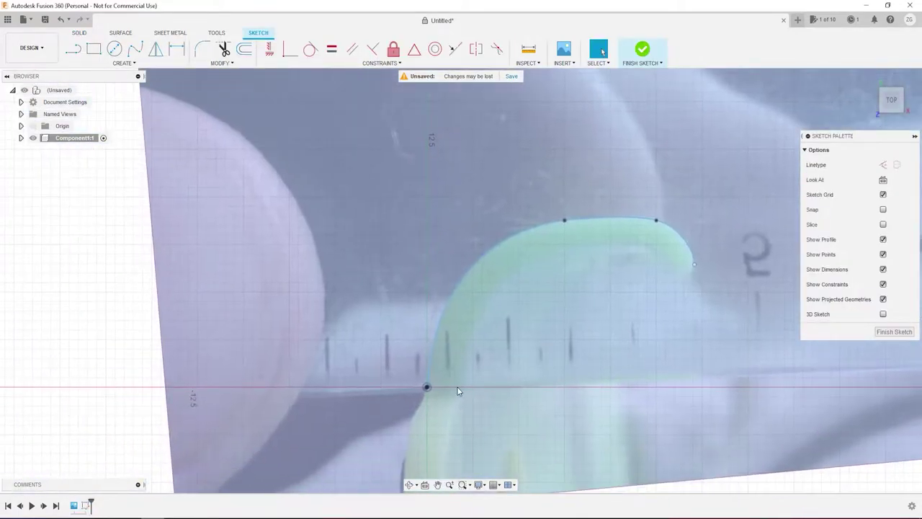
- Offset the traced hook curve 3 mm outward with O
key("Escape")
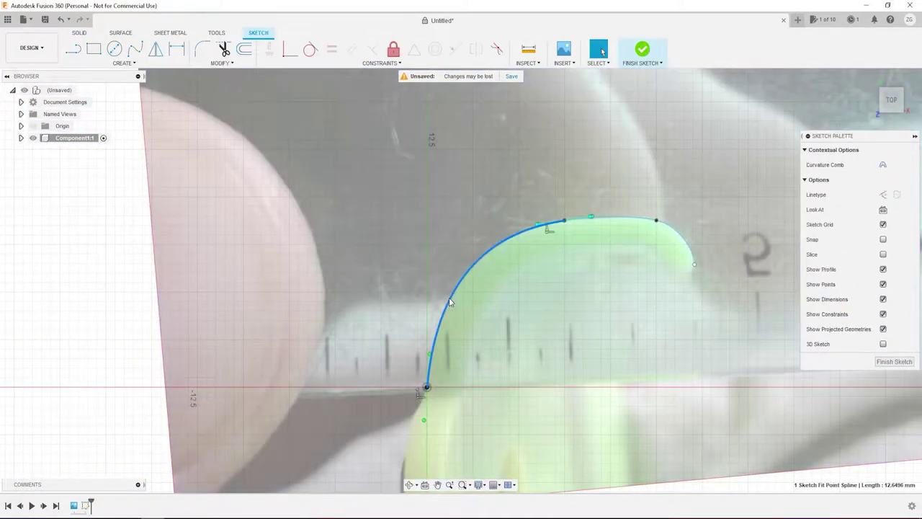
type("o")
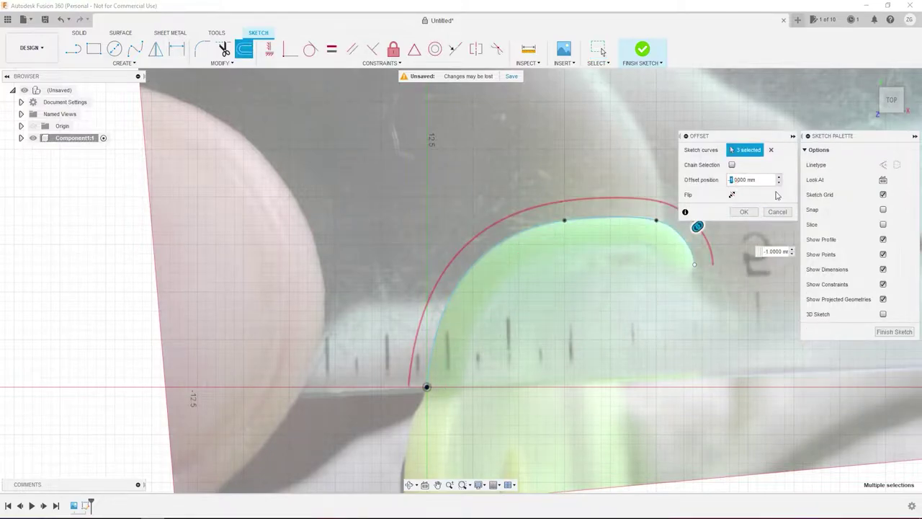
type("3")
scroll(592, 360, "down", 3)
left_click(744, 212)
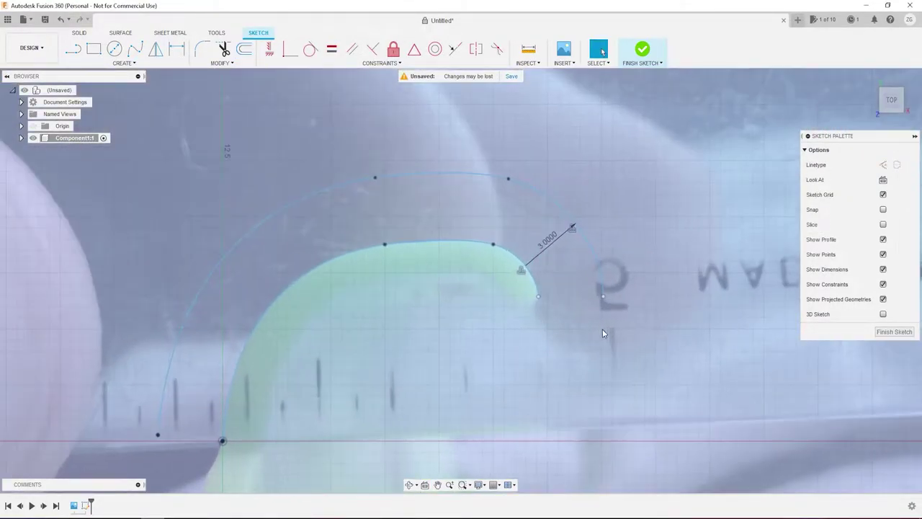
- Close both ends of the offset curve with lines and select the closed profile
key("l")
left_click(630, 267)
key("Escape")
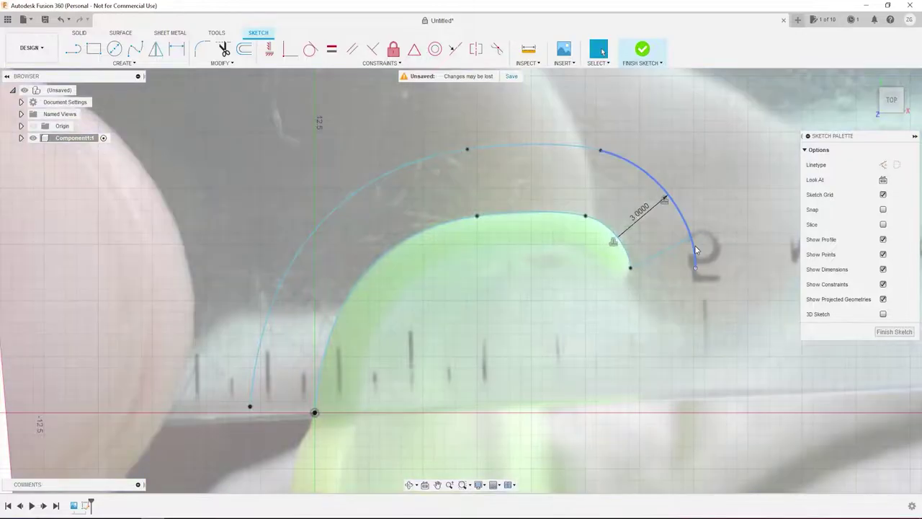
key("l")
left_click(631, 267)
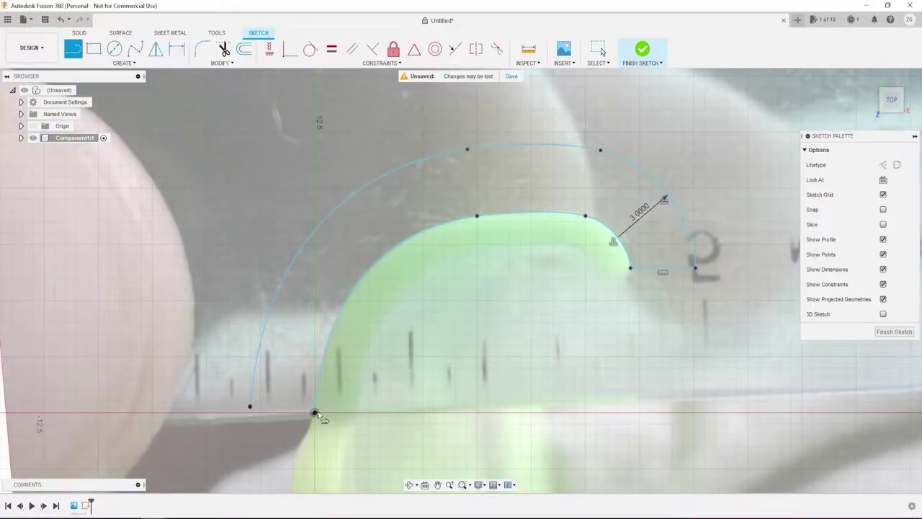
scroll(247, 414, "up", 3)
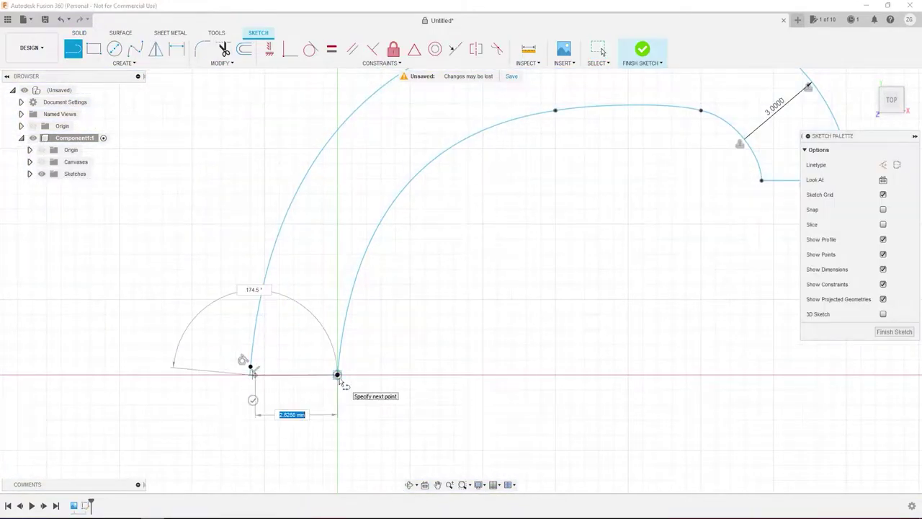
key("Escape")
scroll(483, 399, "down", 2)
scroll(422, 307, "down", 5)
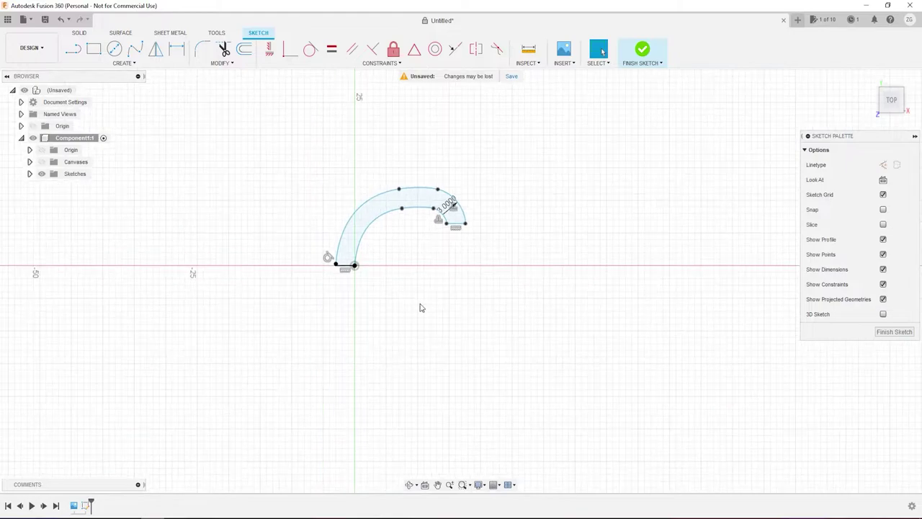
scroll(382, 330, "up", 5)
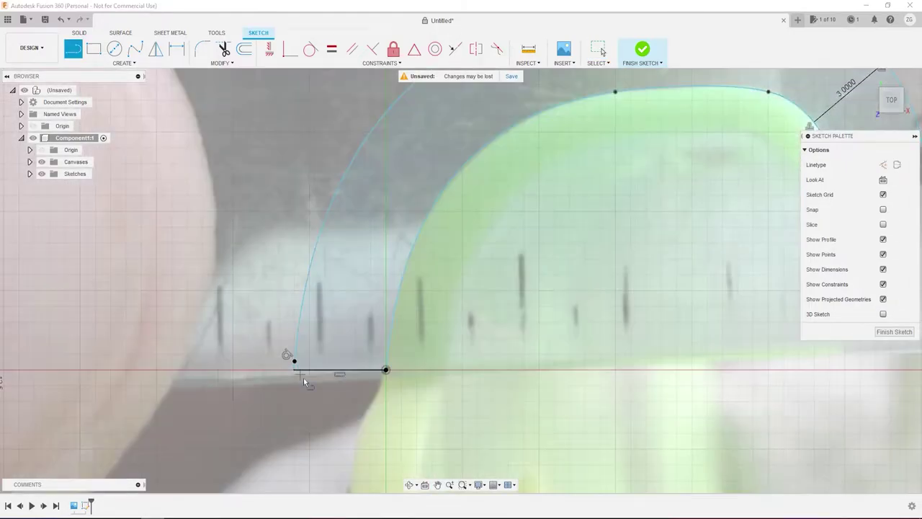
scroll(265, 393, "down", 2)
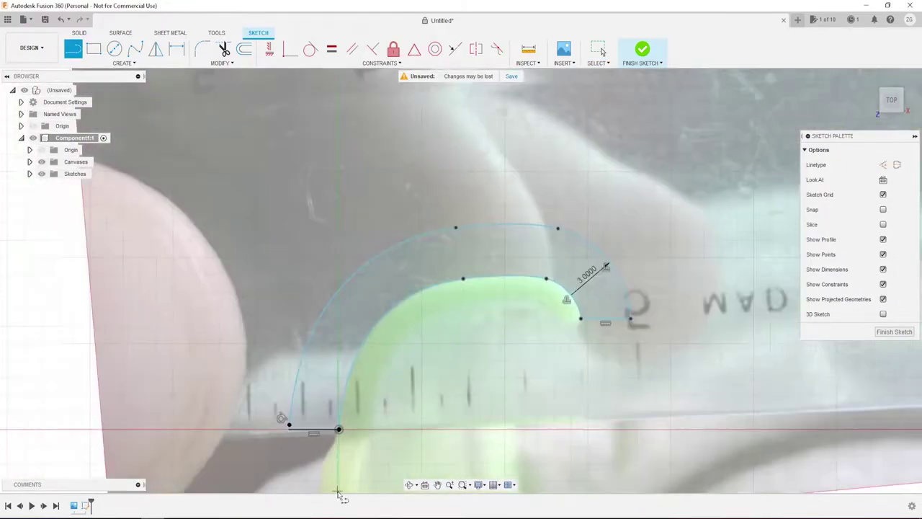
key("Escape")
left_click(436, 224)
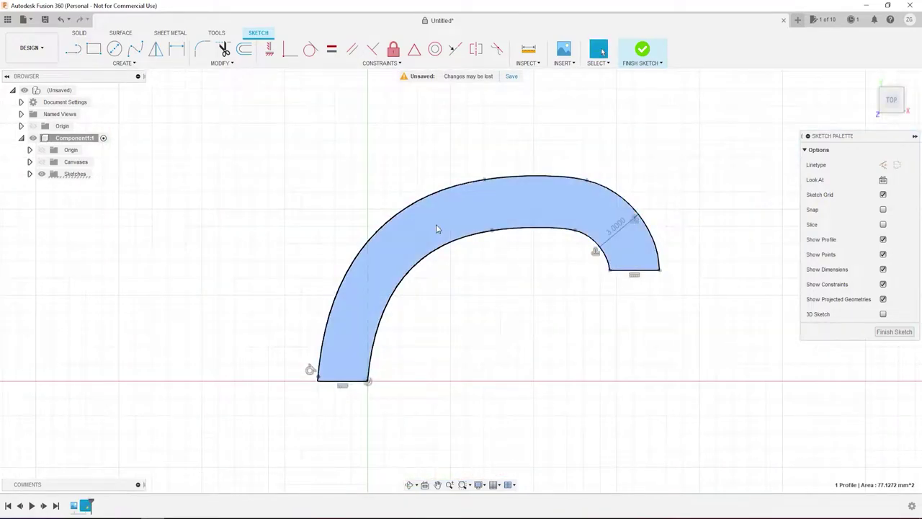
- Extrude the curved profile into a solid, then start a fillet and cancel it
key("e")
key("Return")
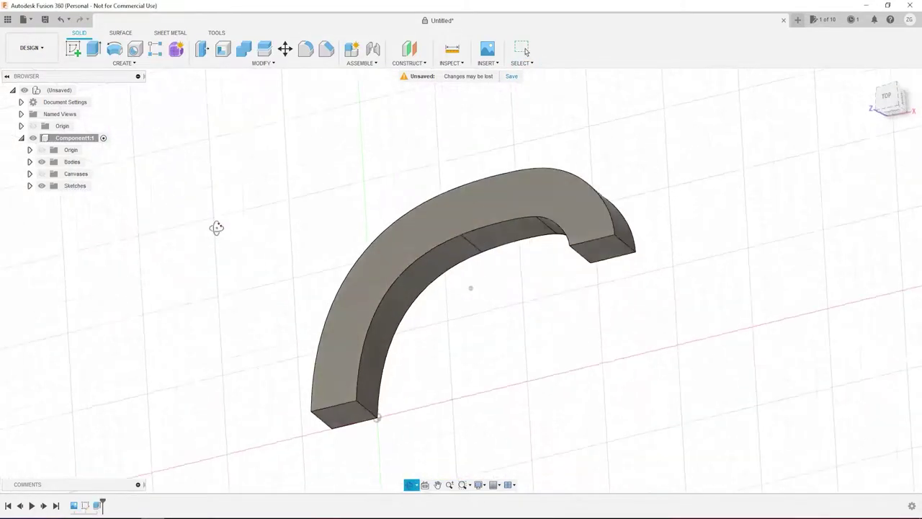
left_click(305, 48)
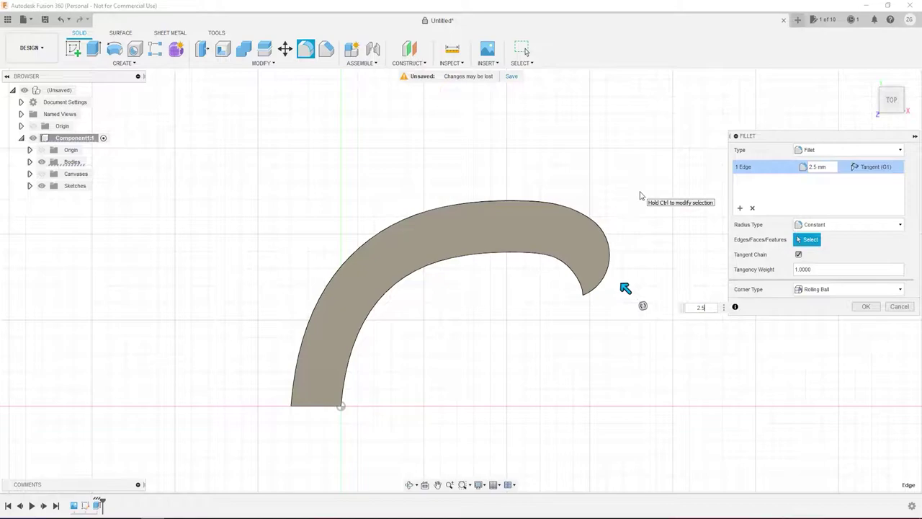
key("Escape")
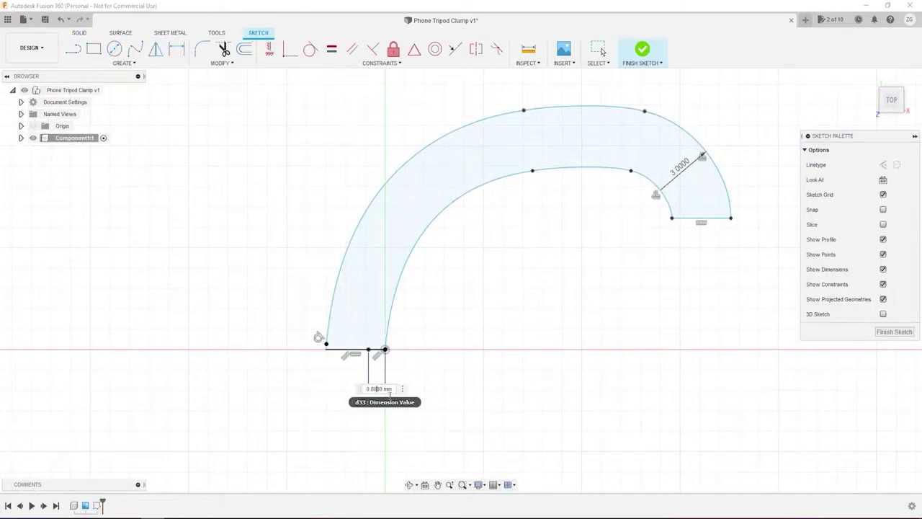
- Draw the block's 10 mm vertical and 15 mm horizontal lines joined to the hook
type("10")
key("Return")
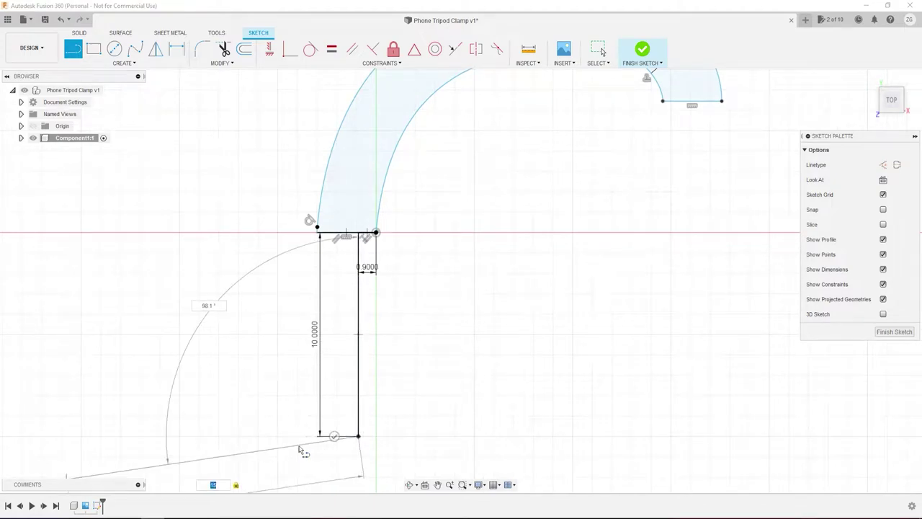
key("Return")
key("Escape")
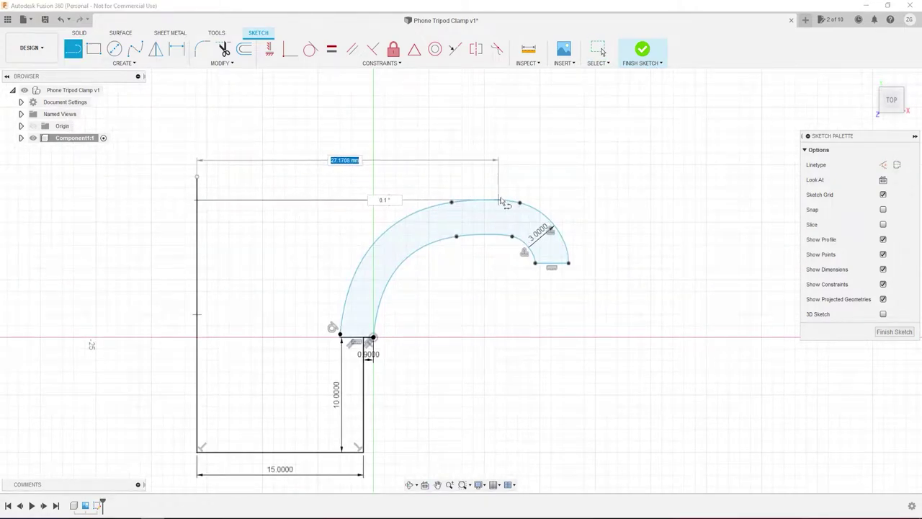
scroll(500, 202, "up", 5)
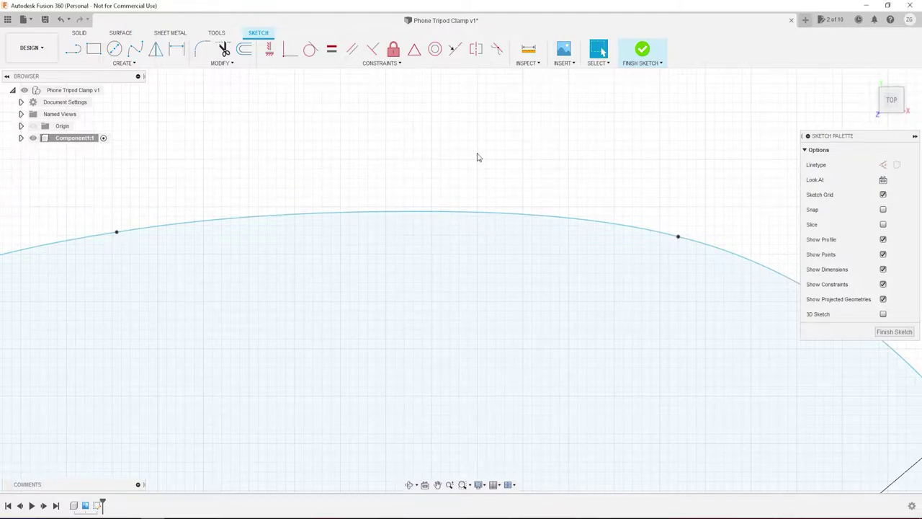
scroll(477, 156, "down", 5)
scroll(329, 283, "down", 5)
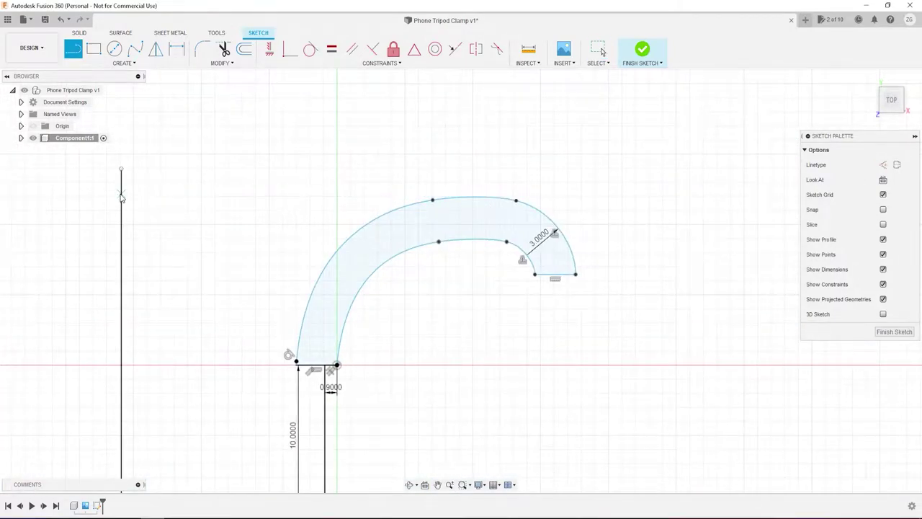
scroll(432, 197, "up", 2)
scroll(433, 198, "up", 3)
scroll(695, 227, "down", 5)
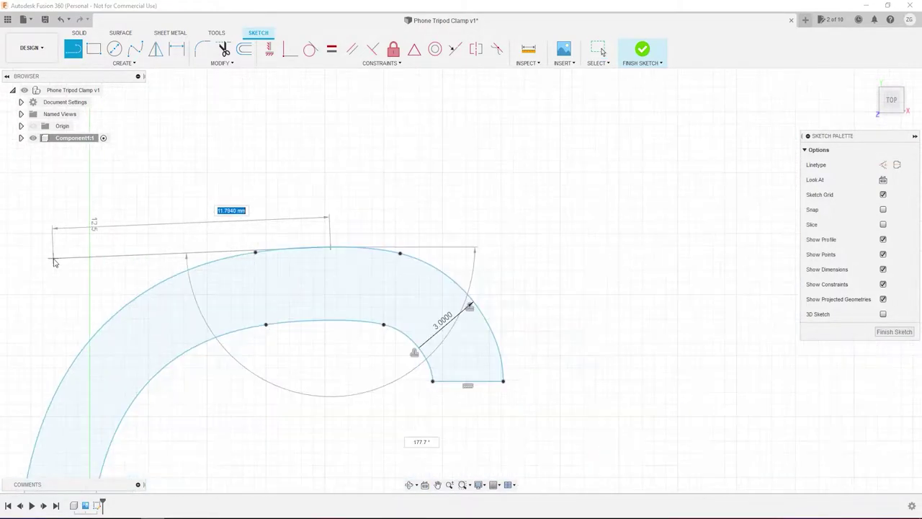
scroll(535, 335, "down", 3)
key("Escape")
scroll(497, 295, "down", 1)
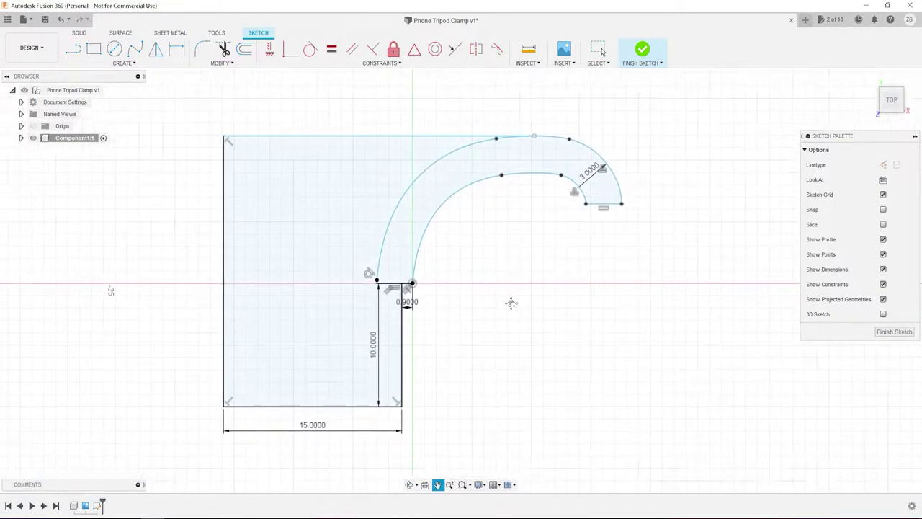
scroll(511, 303, "down", 3)
- Extrude the hook into a solid, then sketch on its bottom face and extrude the rectangle block
key("e")
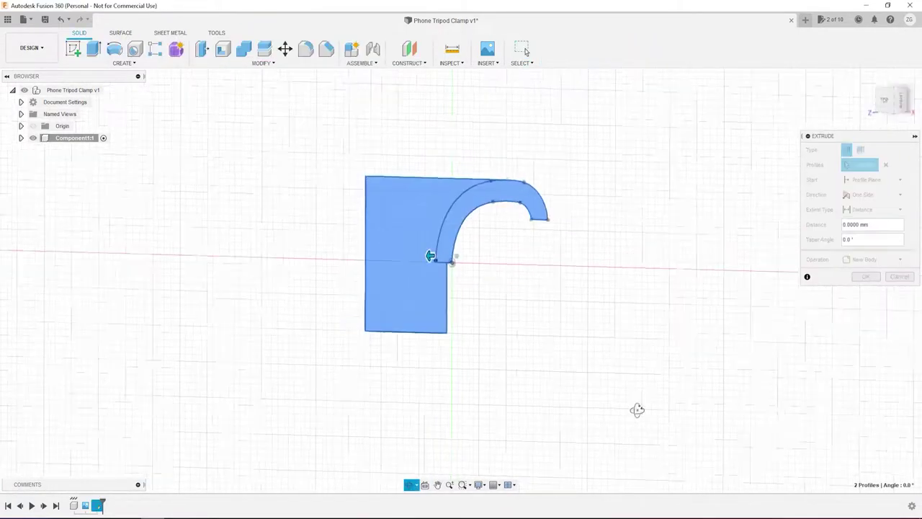
key("Return")
left_click(483, 237)
key("s")
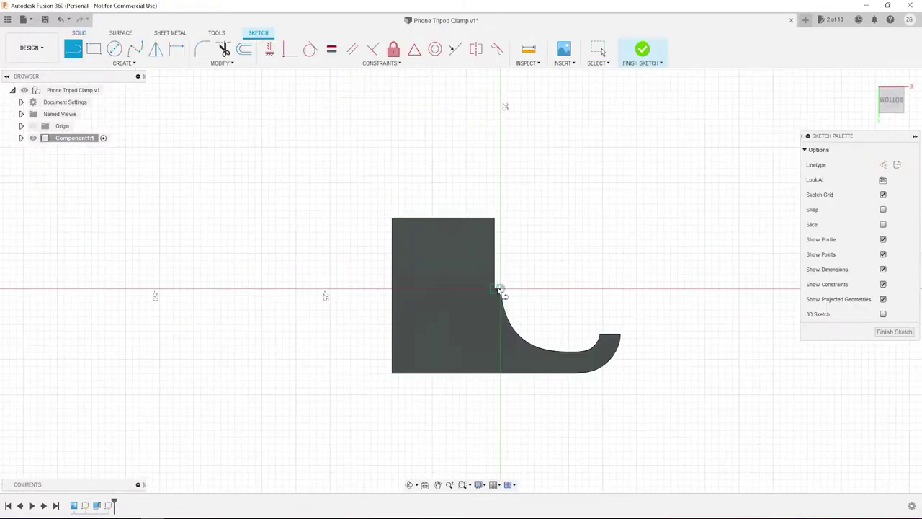
key("Escape")
left_click(477, 289)
key("e")
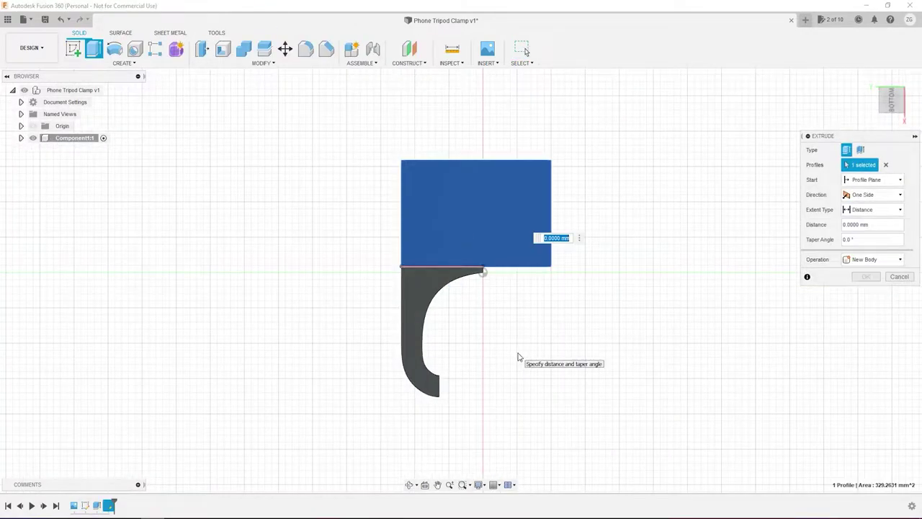
key("Return")
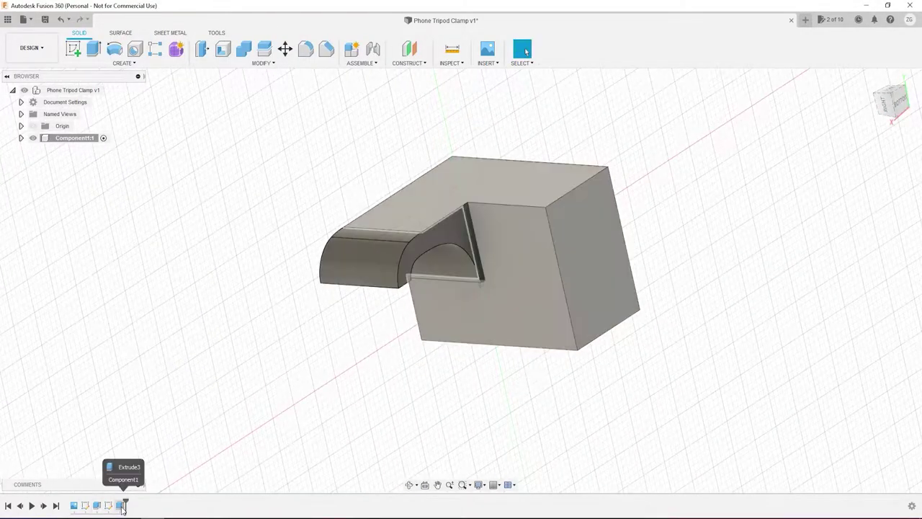
- Move the new block -9 mm along its axis
right_click(108, 504)
key("m")
left_click(445, 192)
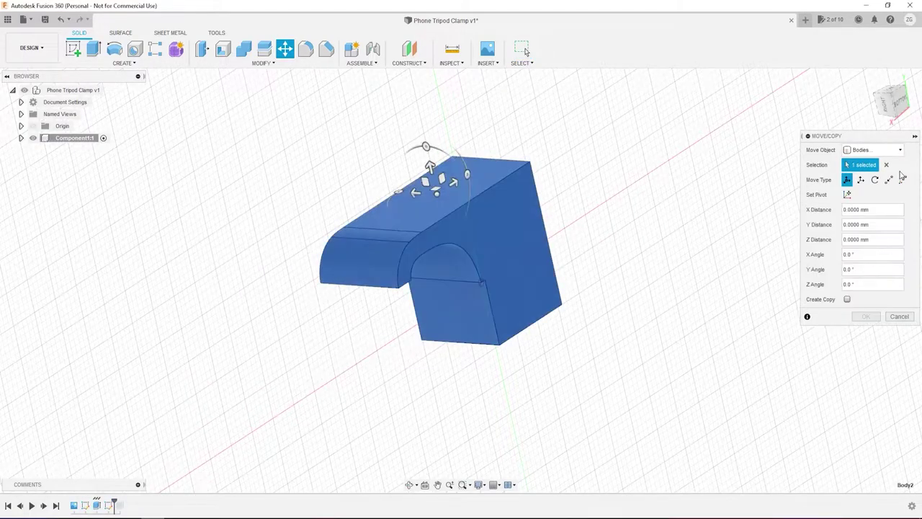
left_click_drag(432, 187, 471, 219)
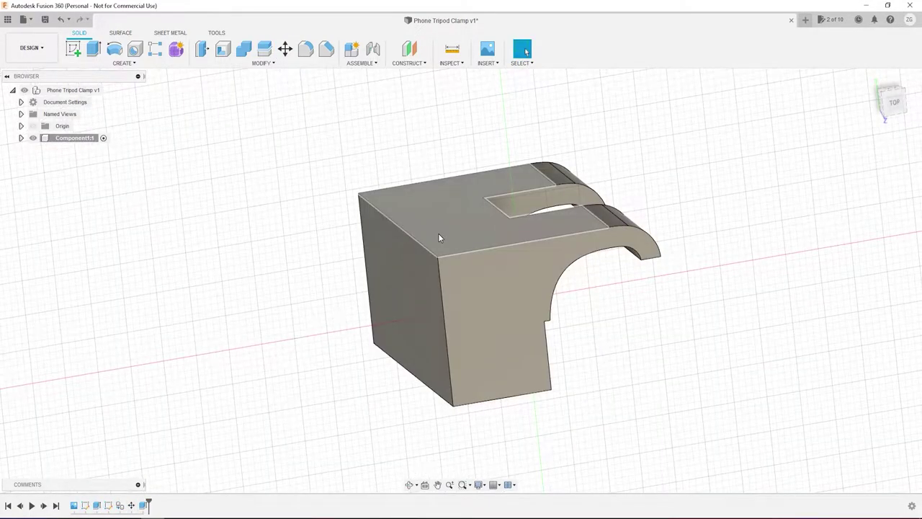
left_click(458, 236)
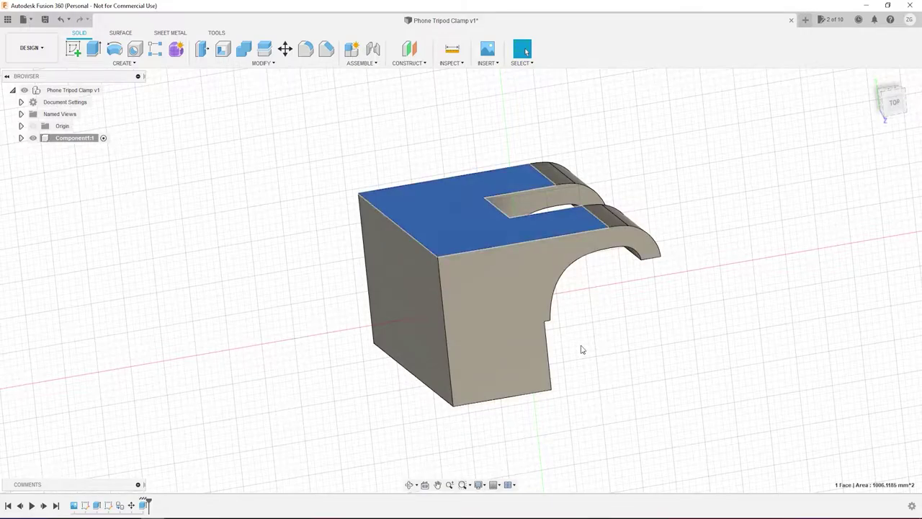
- Sketch a 3.3 mm circle on the clamp's top face near the right edge
key("l")
left_click(541, 249)
type("c")
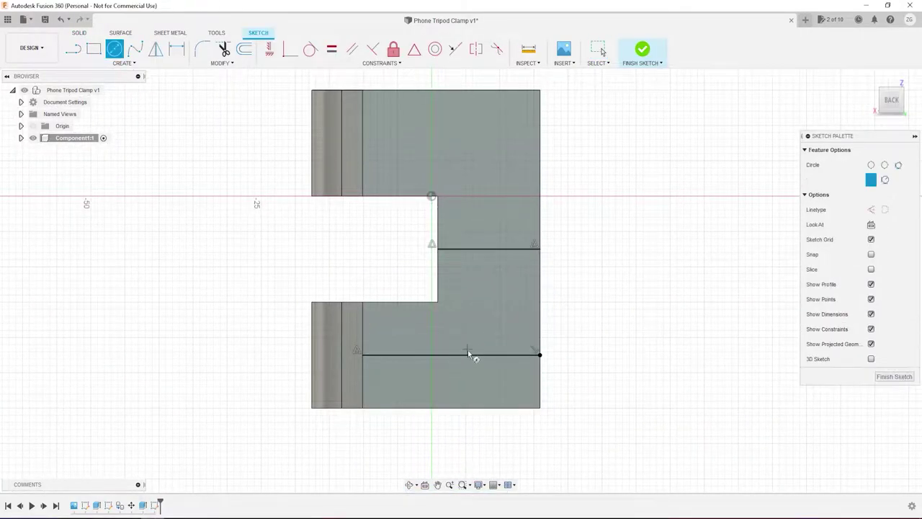
type("3")
key("Return")
key("Escape")
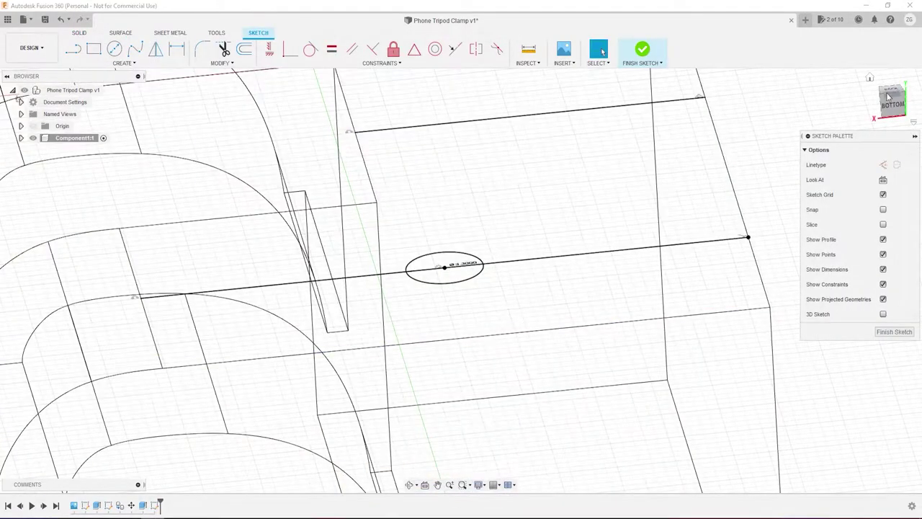
left_click(479, 259)
key("m")
- Draw a 1.5 mm line from the circle's centre
key("l")
left_click(431, 235)
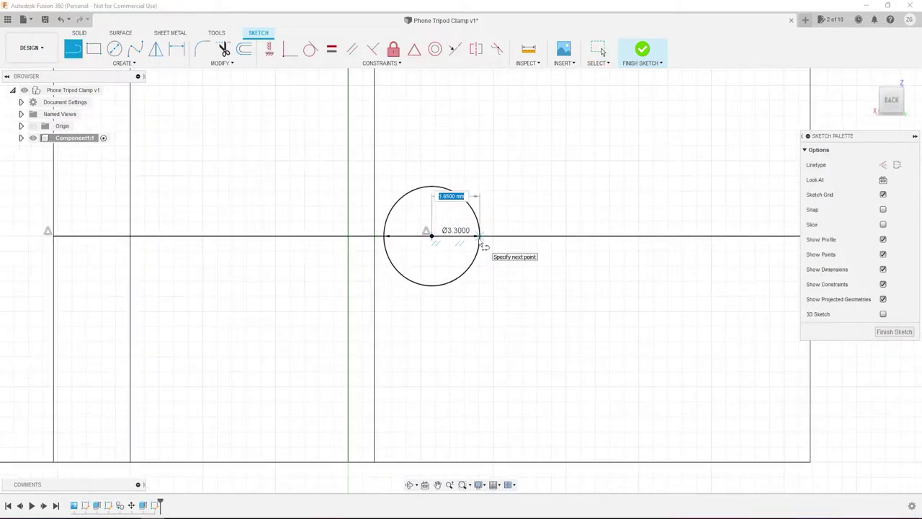
type("1.5000")
key("Return")
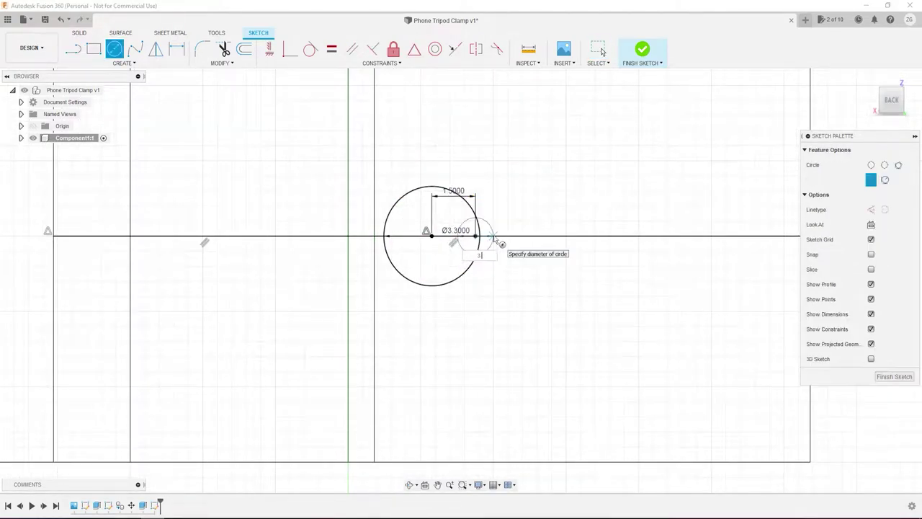
key("Escape")
scroll(590, 377, "down", 5)
scroll(625, 364, "down", 2)
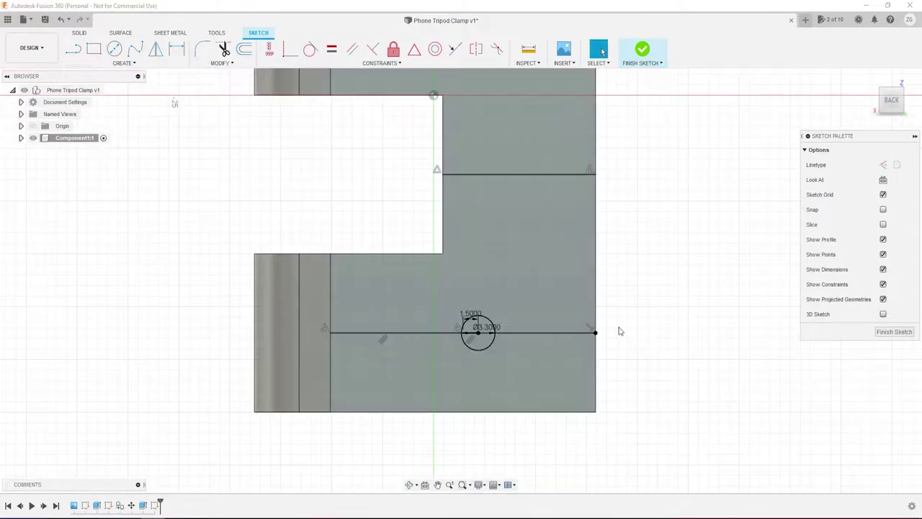
scroll(612, 332, "down", 2)
- Draw the wedge's 5 mm and 10 mm lines from the block's right edge
key("l")
scroll(590, 376, "up", 3)
left_click(584, 261)
type("5")
key("Return")
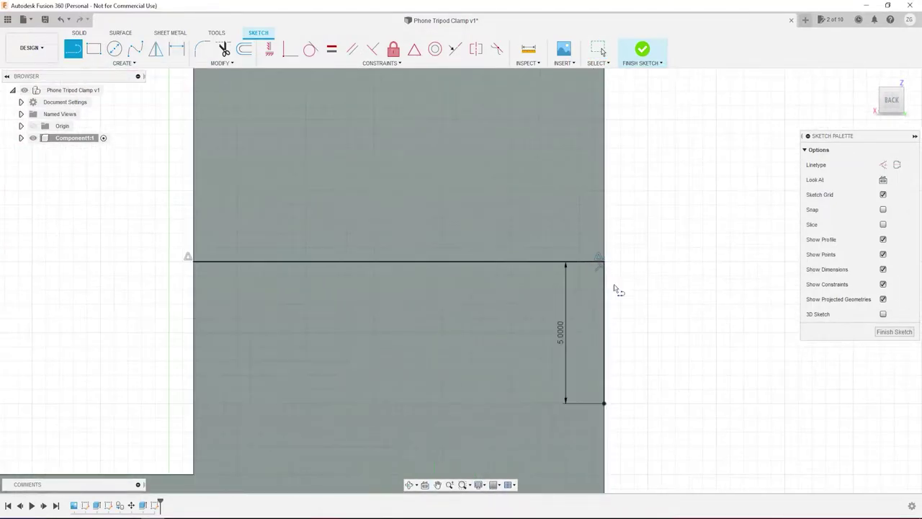
scroll(589, 274, "down", 2)
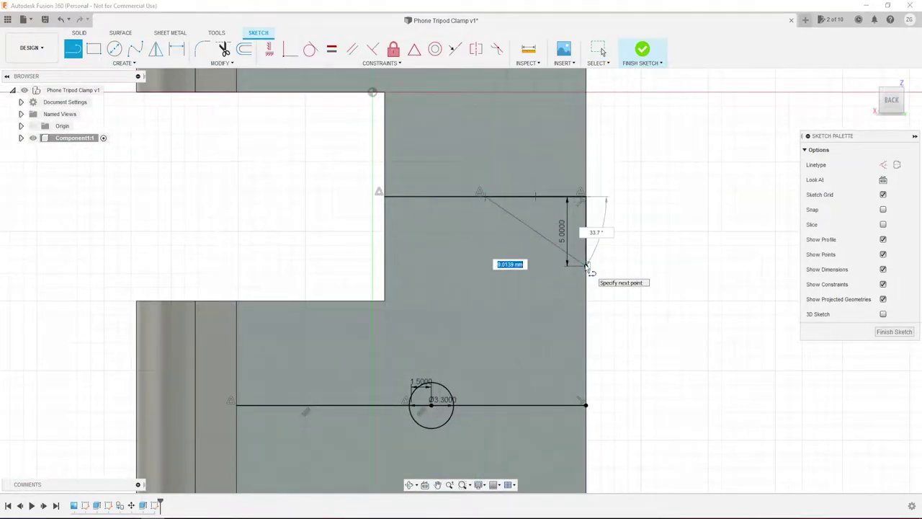
type("10")
key("Return")
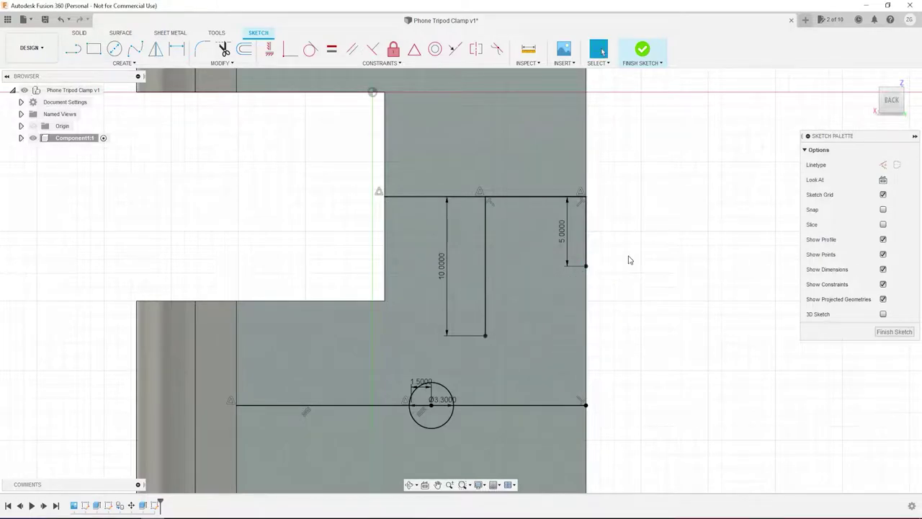
- Add the 45° line from the 5 mm line's end to the vertical line's bottom
key("l")
left_click(586, 265)
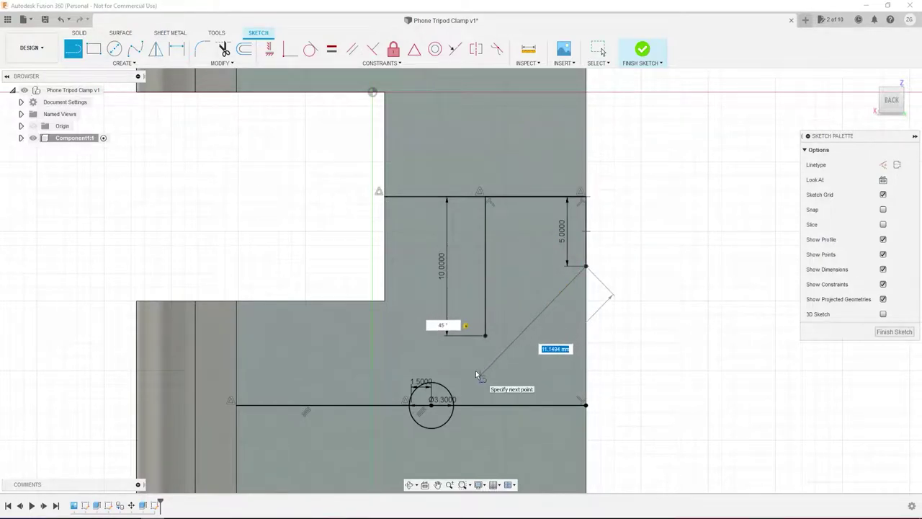
left_click(476, 373)
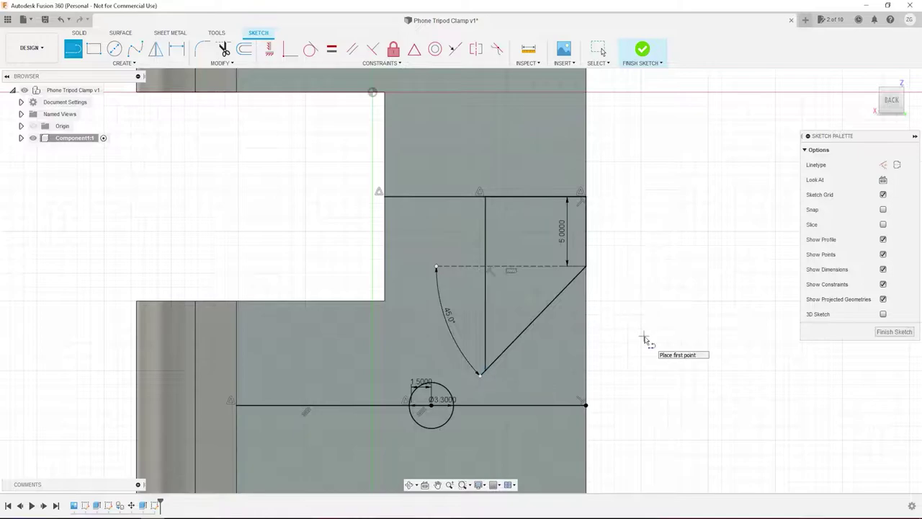
key("Escape")
scroll(641, 336, "down", 3)
middle_click_drag(574, 322, 658, 294)
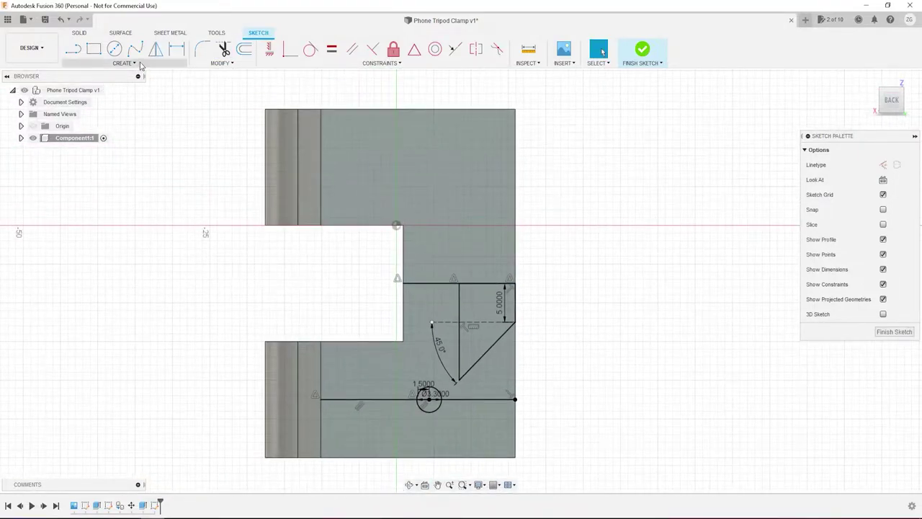
- Mirror the wedge lines and circle across the horizontal centre line
left_click(155, 48)
left_click(464, 283)
key("Return")
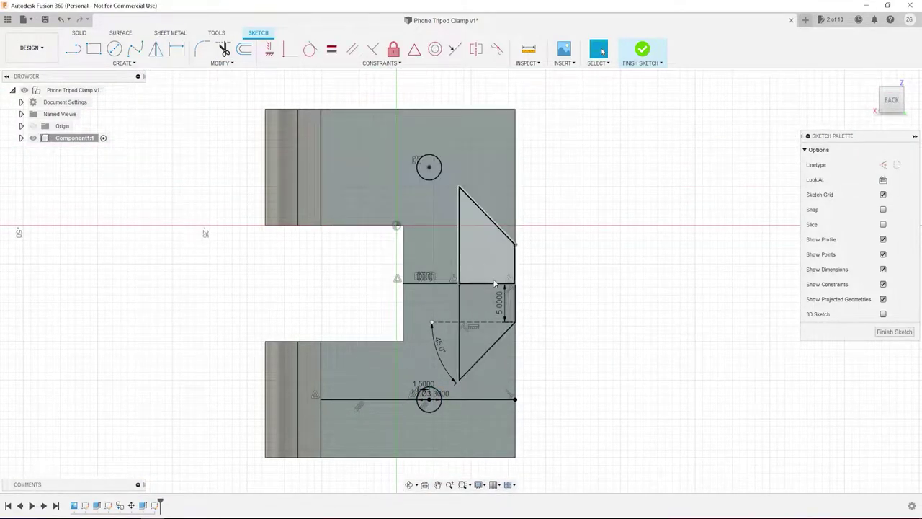
scroll(570, 333, "up", 2)
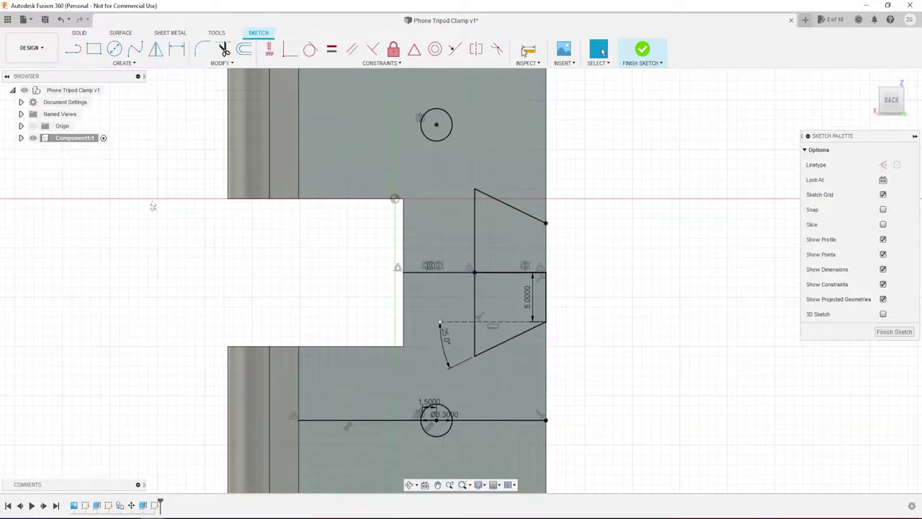
- Select the wedge's vertical line and begin a line from its bottom corner
left_click(475, 288)
key("l")
left_click(474, 355)
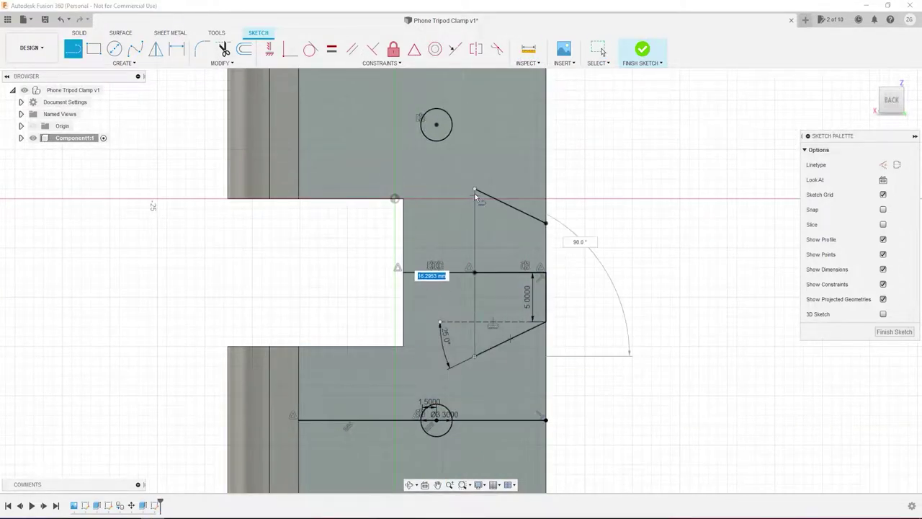
scroll(648, 317, "down", 3)
- Cut the wedge slot and holes, then create a rotated copy of the clamp body
key("e")
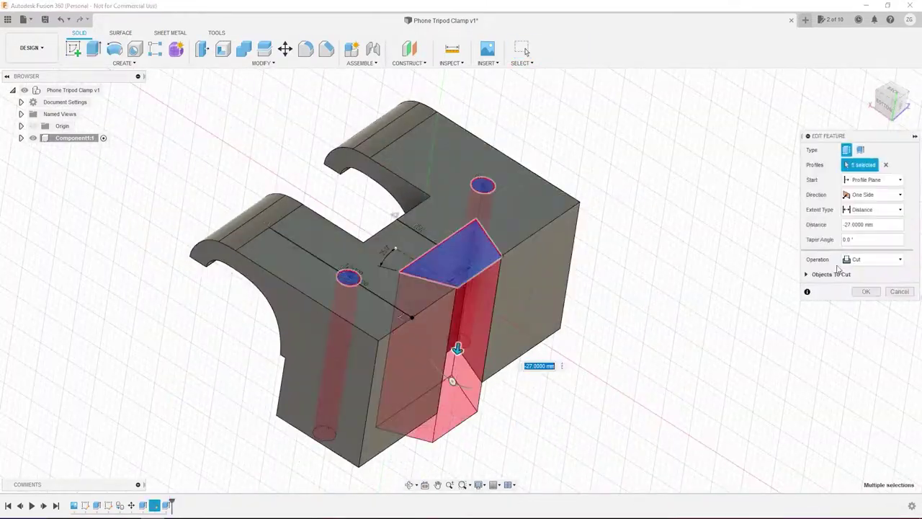
right_click(77, 166)
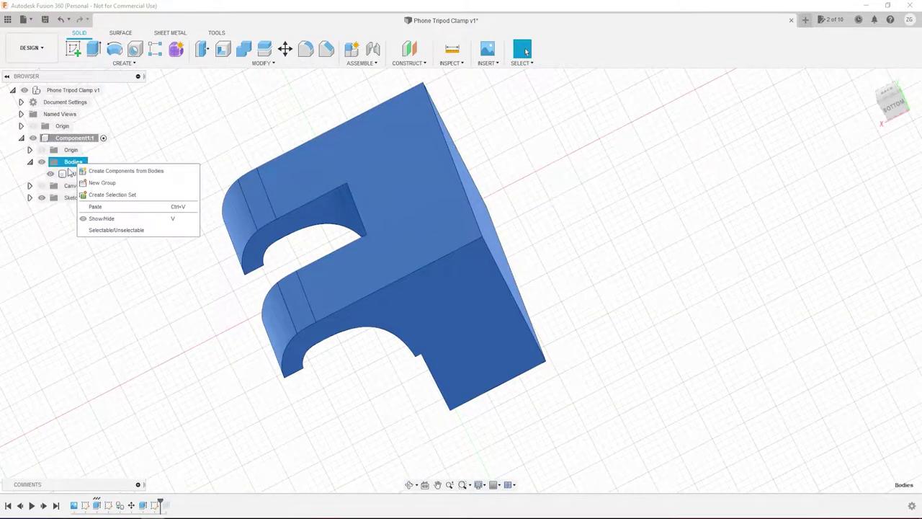
left_click(92, 206)
key("ctrl+v")
middle_click_drag(690, 407, 664, 344, "shift")
left_click_drag(664, 344, 523, 374)
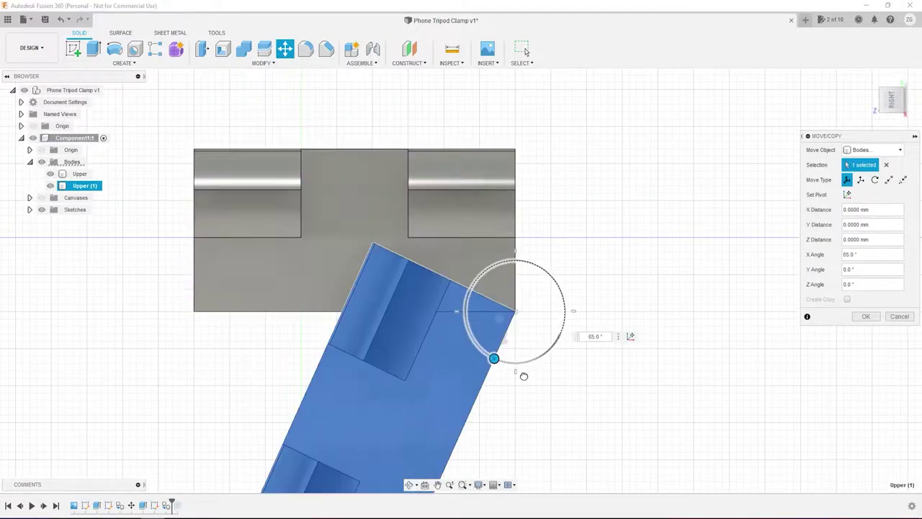
left_click_drag(514, 336, 193, 312)
left_click(864, 315)
- Lower the copy 3 mm, measure between two vertices, and open the wedge sketch for editing
mouse_move(648, 324)
middle_mouse_down()
mouse_move(287, 426)
mouse_move(613, 365)
middle_mouse_up()
type("m-3")
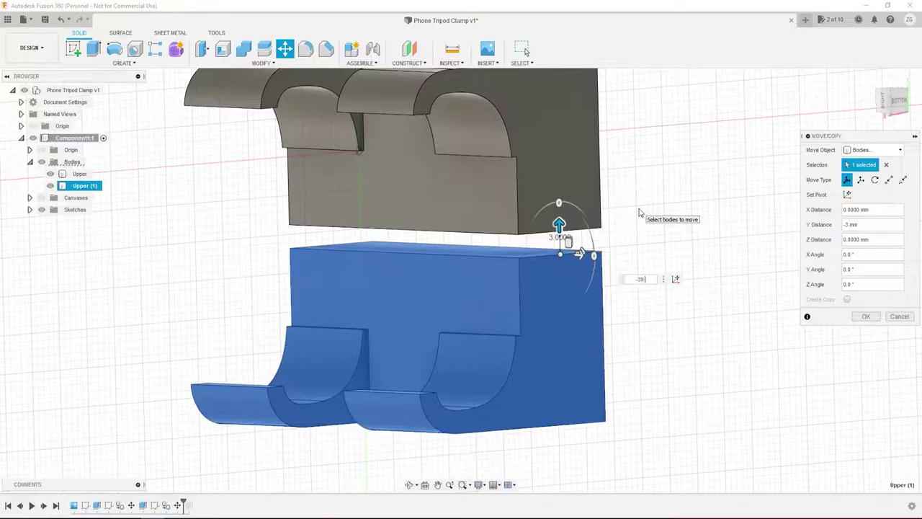
key("Return")
mouse_move(638, 213)
middle_mouse_down("shift")
mouse_move(724, 356)
mouse_move(659, 266)
mouse_move(648, 305)
middle_mouse_up("shift")
key("i")
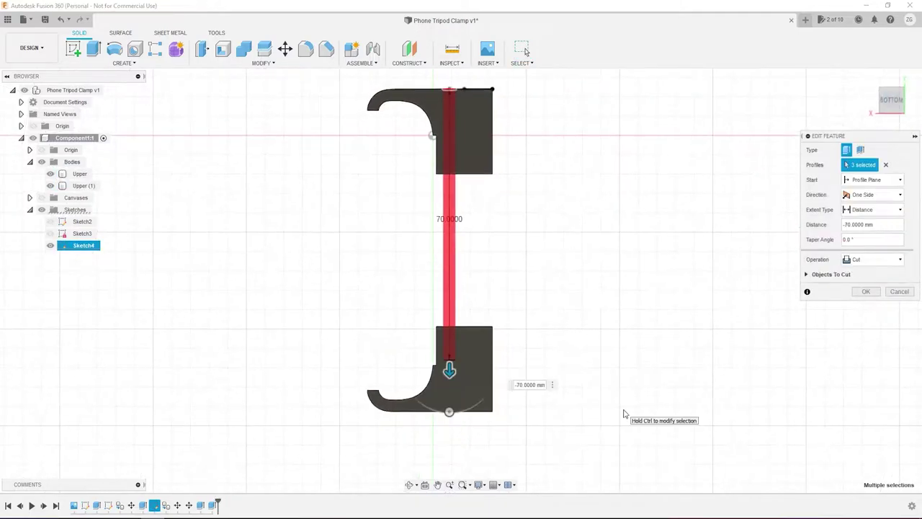
right_click(154, 504)
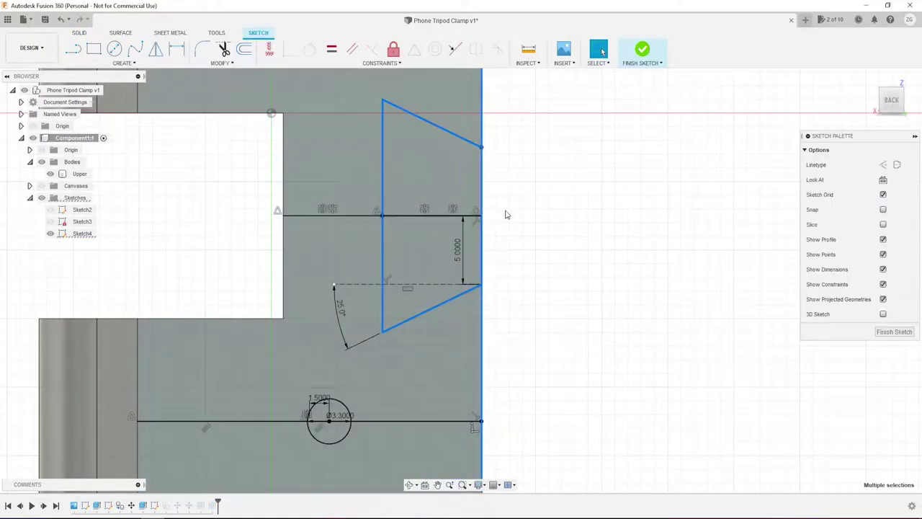
- Create an offset copy of the wedge outline using chain selection
key("o")
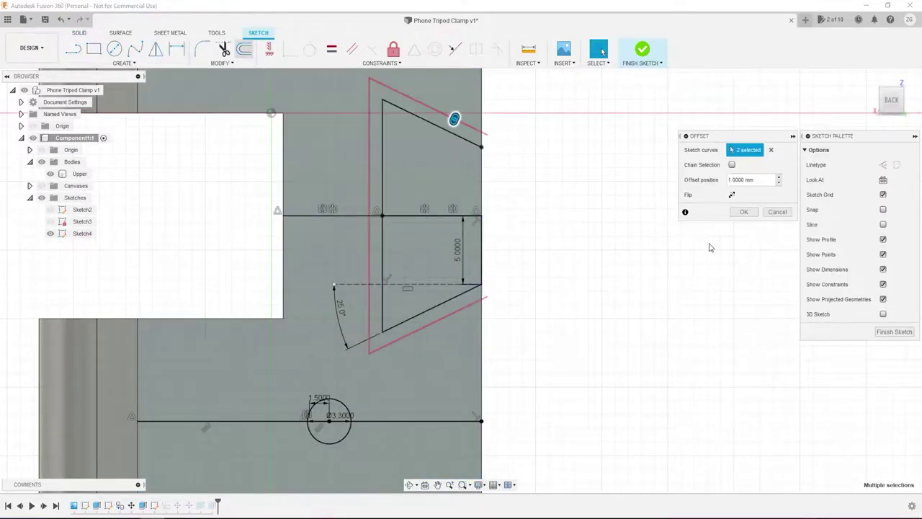
left_click(785, 216)
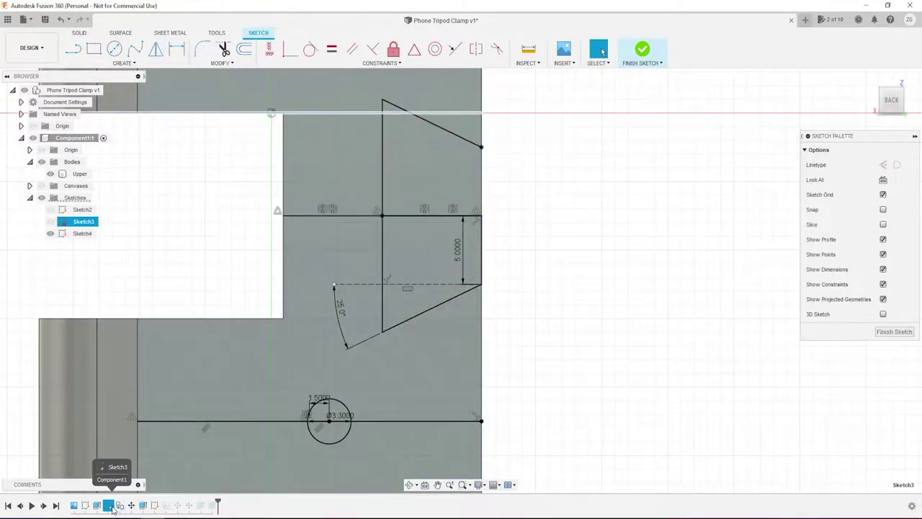
key("o")
left_click(423, 213)
left_click(423, 214)
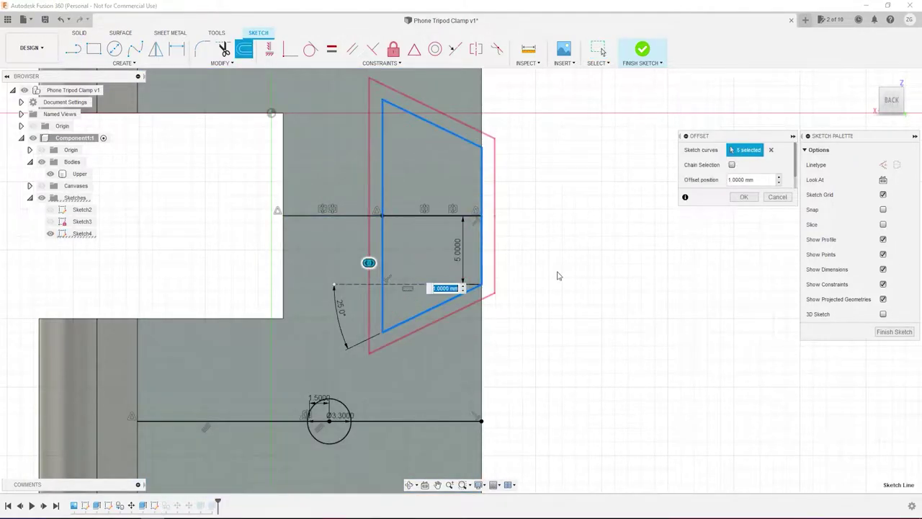
left_click(744, 197)
- Set the wedge offset distance to 0.3 mm
scroll(598, 312, "down", 5)
scroll(342, 271, "up", 5)
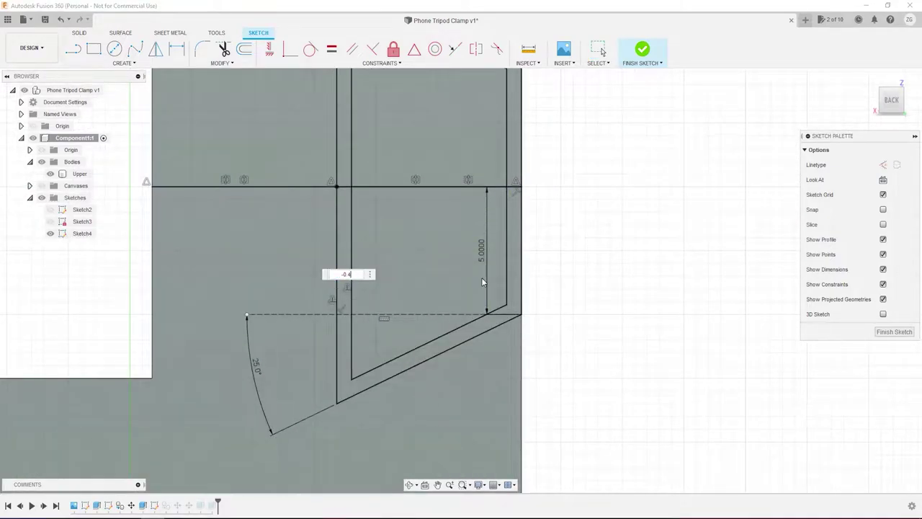
key("Escape")
scroll(617, 267, "down", 3)
scroll(404, 324, "up", 4)
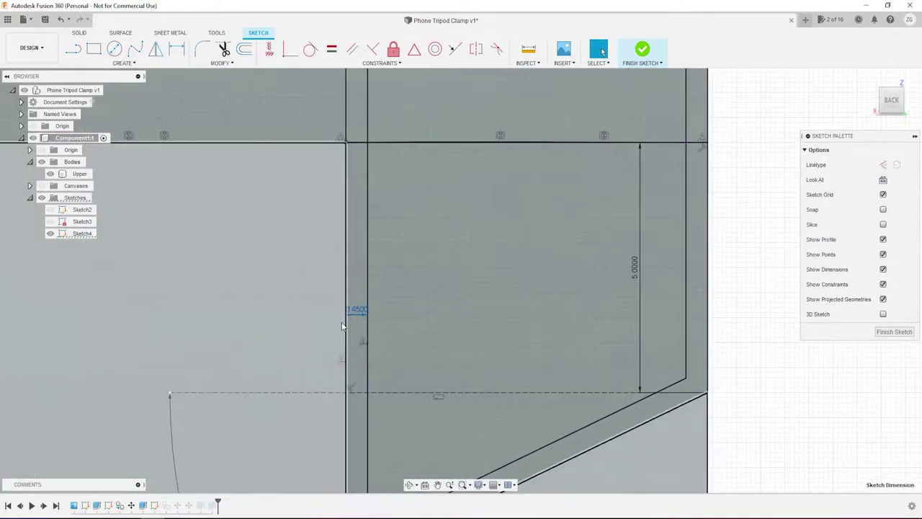
double_click(398, 313)
scroll(398, 313, "down", 2)
scroll(398, 312, "up", 2)
type("0.3")
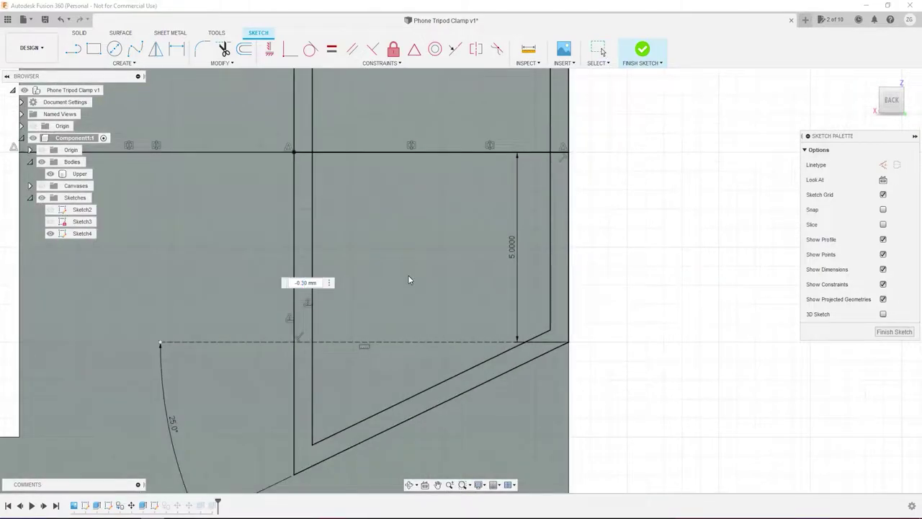
key("Return")
- Draw a 4 mm wide rectangle beside the wedge
key("l")
scroll(525, 353, "down", 3)
left_click(546, 347)
left_click(611, 347)
left_click(611, 175)
left_click(545, 175)
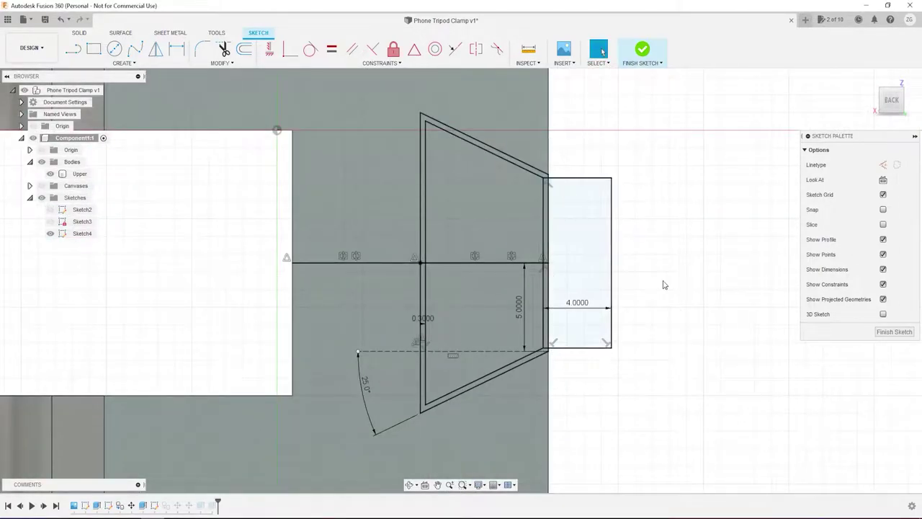
- Start extruding the new sketch profiles
key("e")
left_click(536, 328)
middle_click_drag(518, 260, 542, 346, "shift")
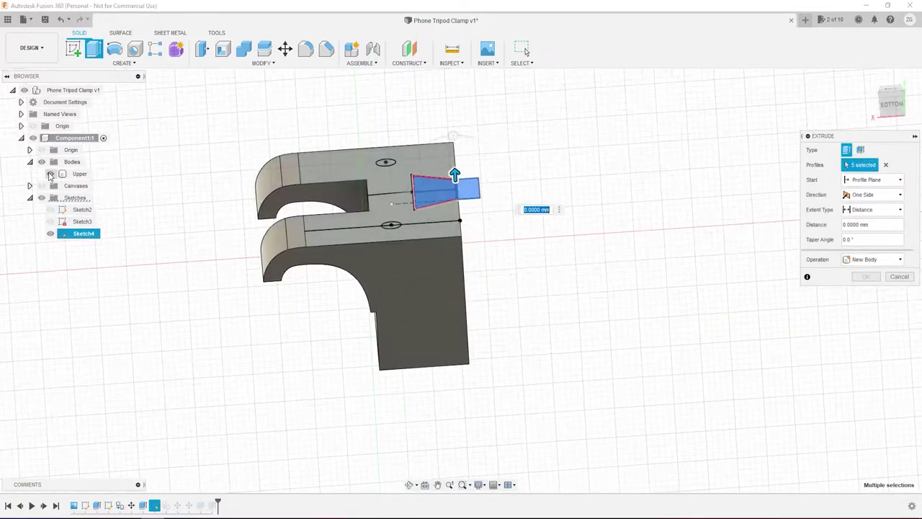
- Extrude the rectangle and wedge profiles two-sided, 4 mm and 83 mm, joined to the clamp
scroll(481, 214, "up", 5)
left_click(508, 288)
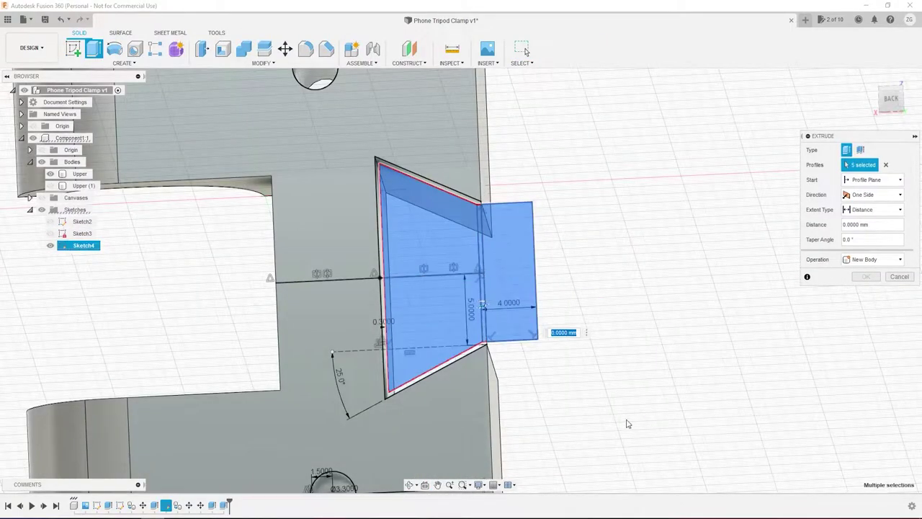
scroll(626, 422, "down", 5)
left_click(871, 195)
left_click(864, 216)
left_click(548, 277)
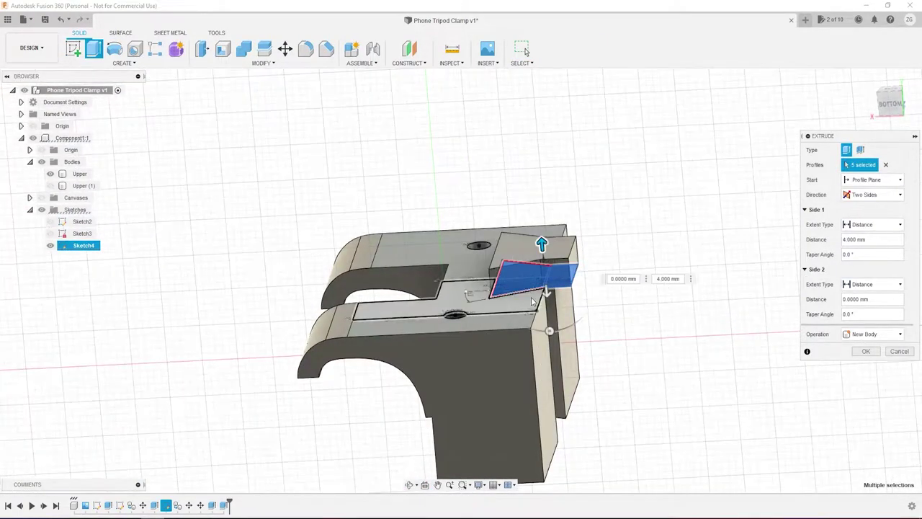
type("67")
mouse_move(656, 301)
middle_mouse_down("shift")
mouse_move(785, 364)
mouse_move(463, 353)
middle_mouse_up("shift")
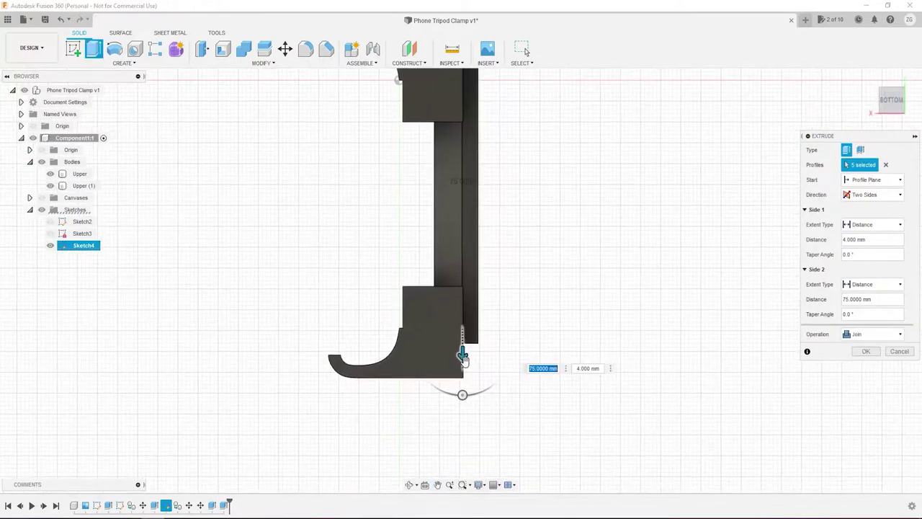
scroll(463, 353, "up", 5)
left_click_drag(344, 382, 444, 336)
scroll(621, 321, "down", 5)
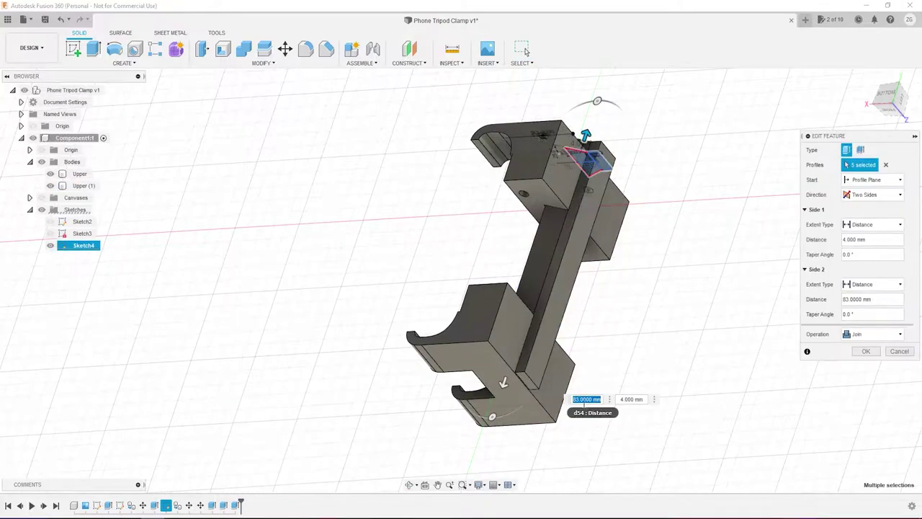
key("Return")
middle_click_drag(670, 370, 504, 340, "shift")
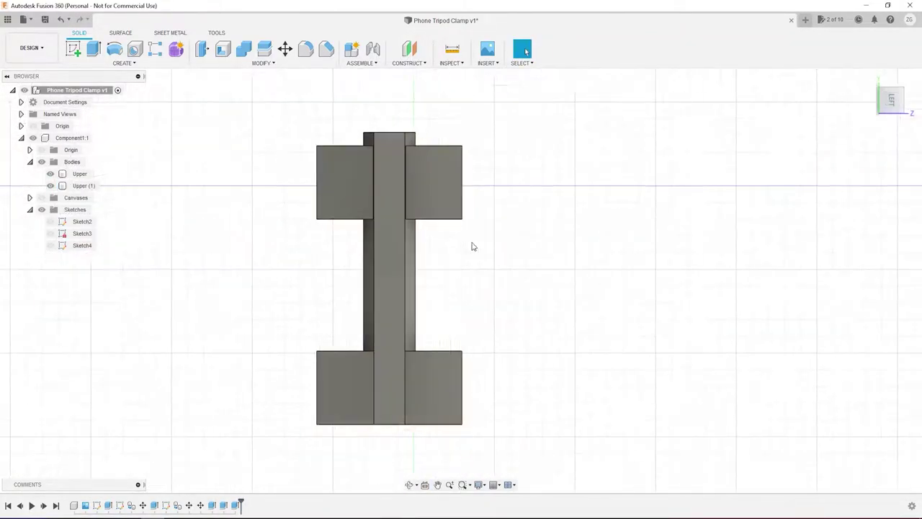
- Start a sketch on the rail's side face and draw a 3 mm line along it
left_click(406, 256)
key("l")
left_click(219, 294)
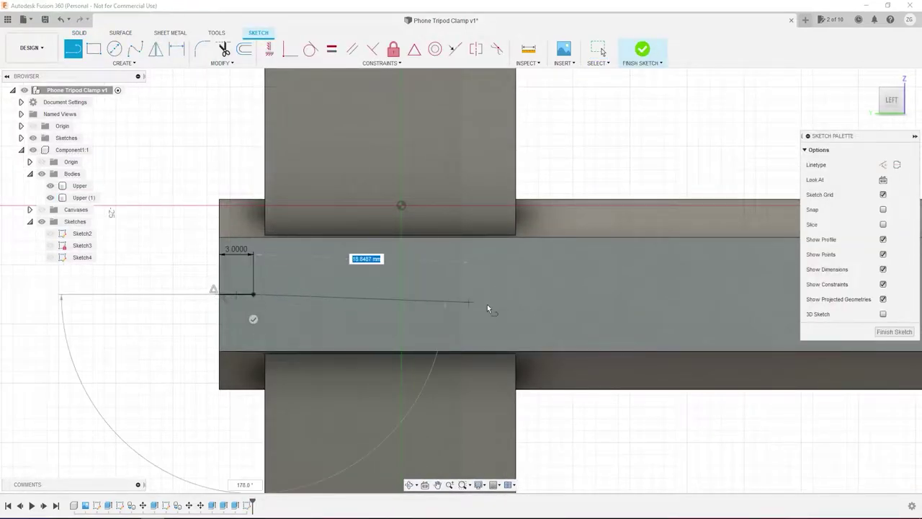
middle_click_drag(521, 301, 328, 343, "shift")
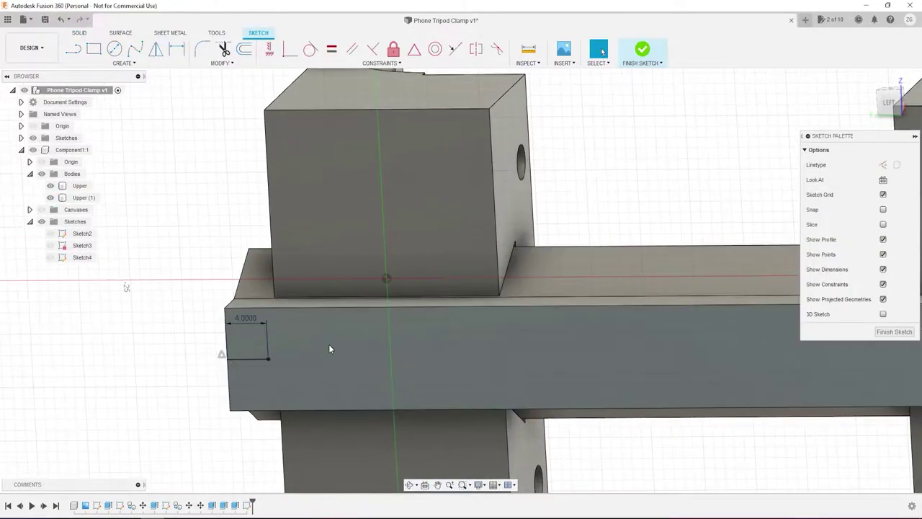
left_click(494, 358)
type("3")
key("Return")
- Add a second 3 mm segment, then delete the long line and undo the short segment
left_click(77, 352)
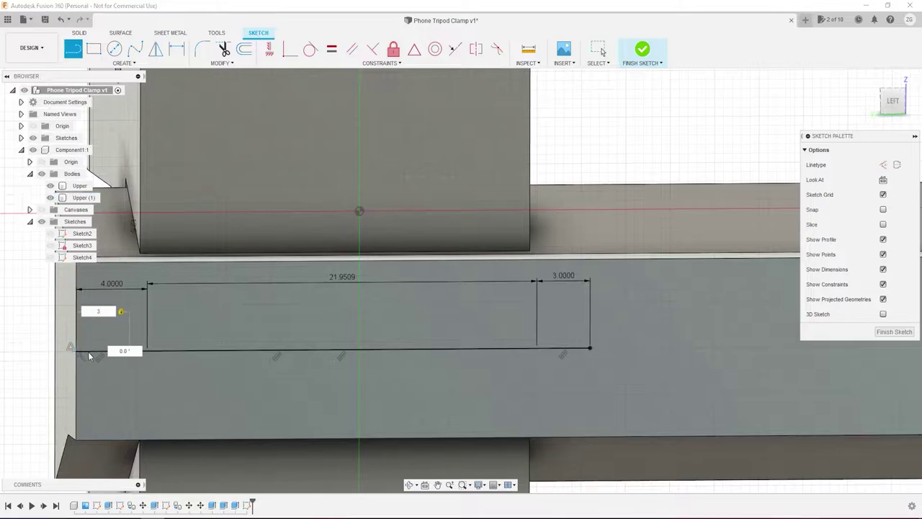
type("3")
key("Return")
key("Escape")
left_click(216, 349)
key("Delete")
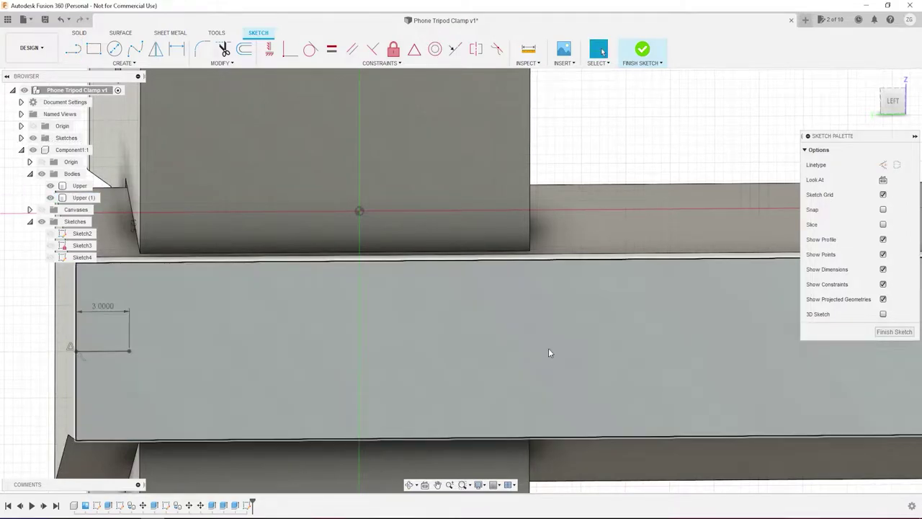
key("l")
key("ctrl+z")
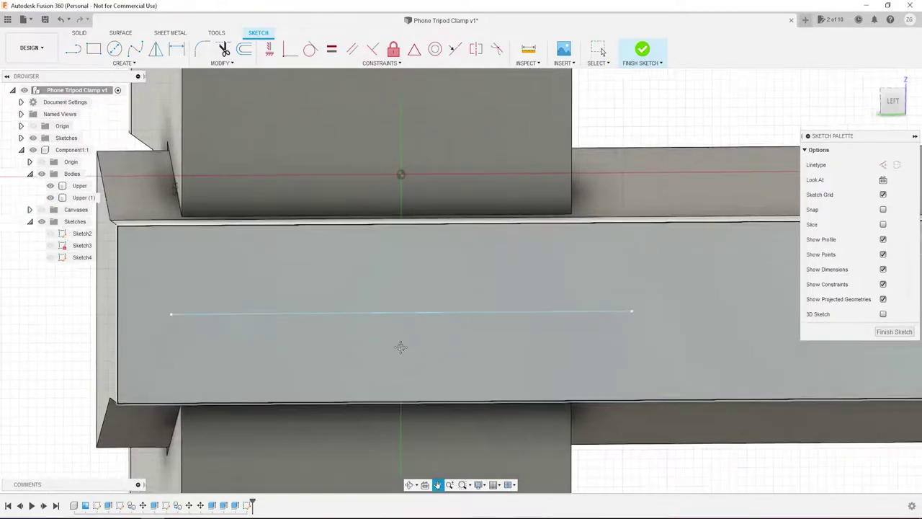
- Step back and reopen the earlier trapezoid sketch for editing
key("ctrl+z")
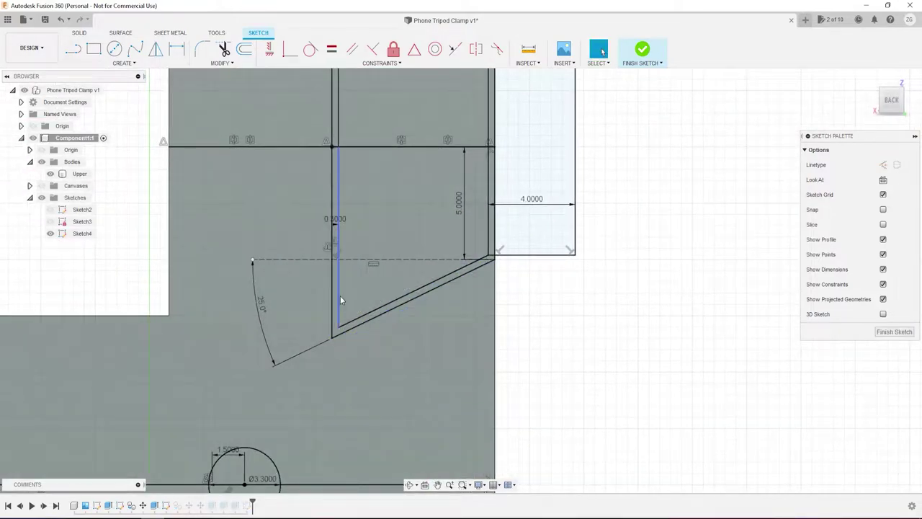
left_click(340, 295)
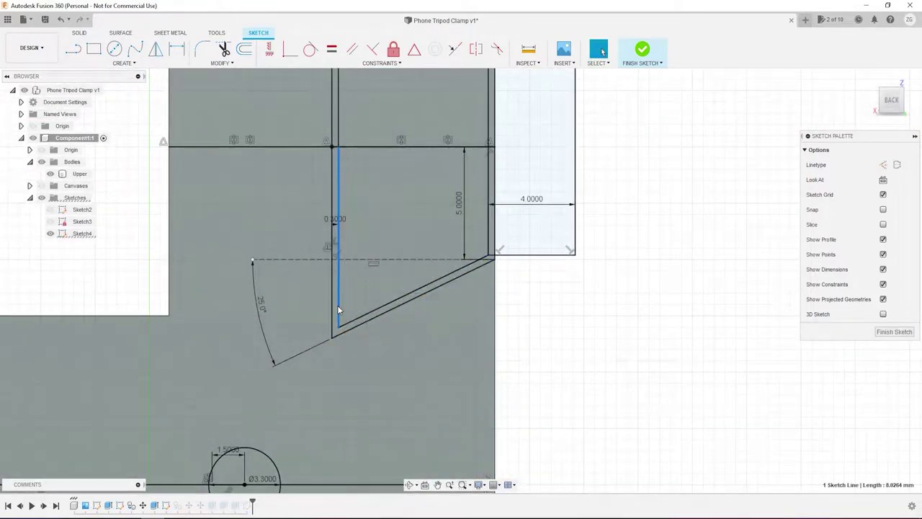
key("ctrl+z")
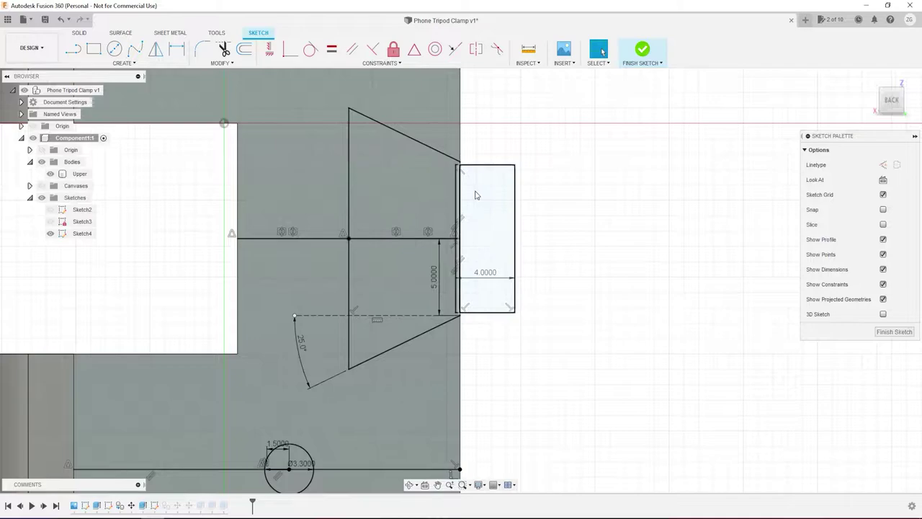
- Offset the trapezoid's slanted and vertical lines by 0.3 mm
key("o")
left_click(384, 351)
scroll(422, 150, "up", 2)
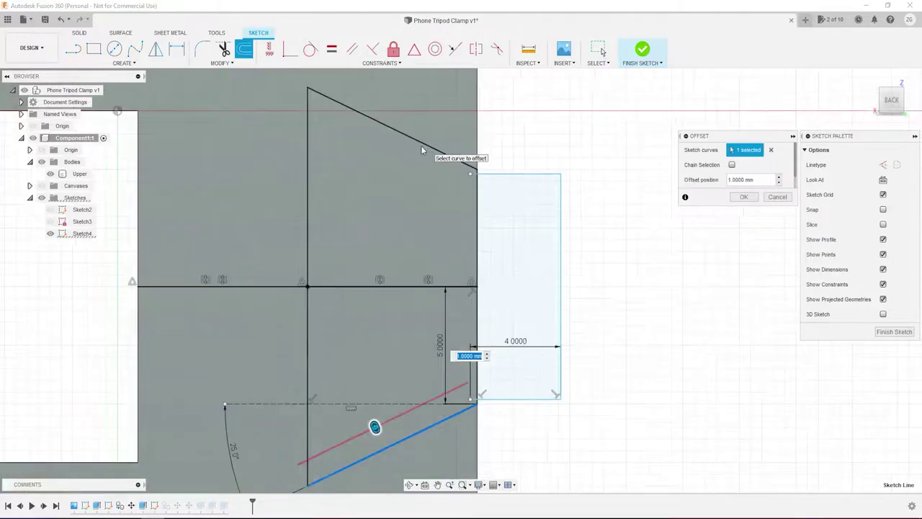
middle_click_drag(467, 418, 456, 363)
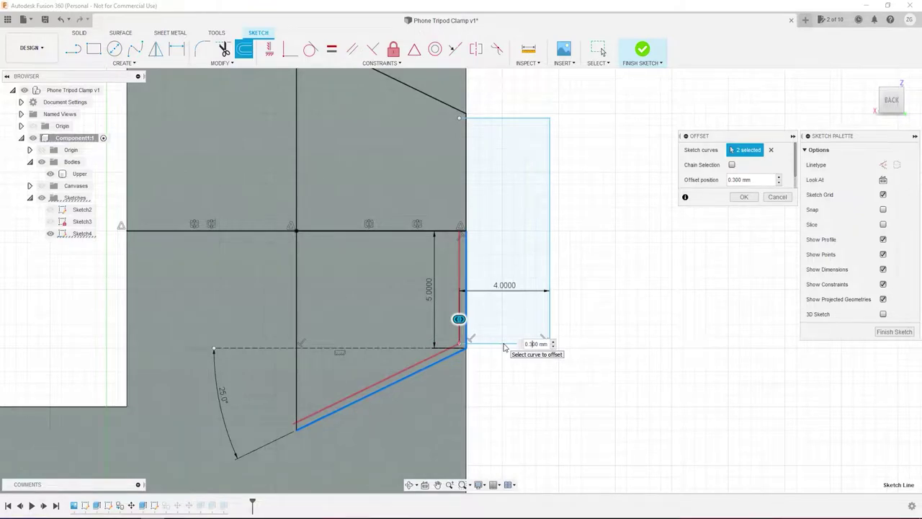
left_click(744, 196)
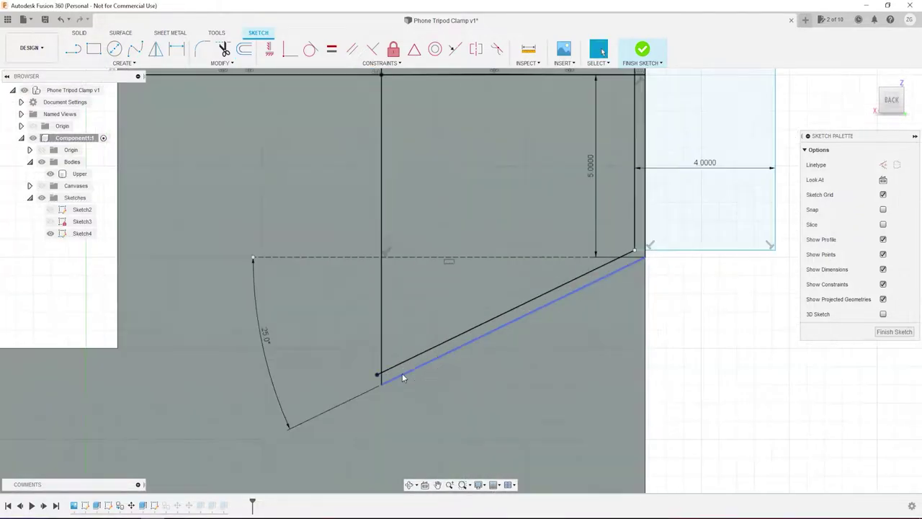
key("l")
scroll(379, 241, "up", 5)
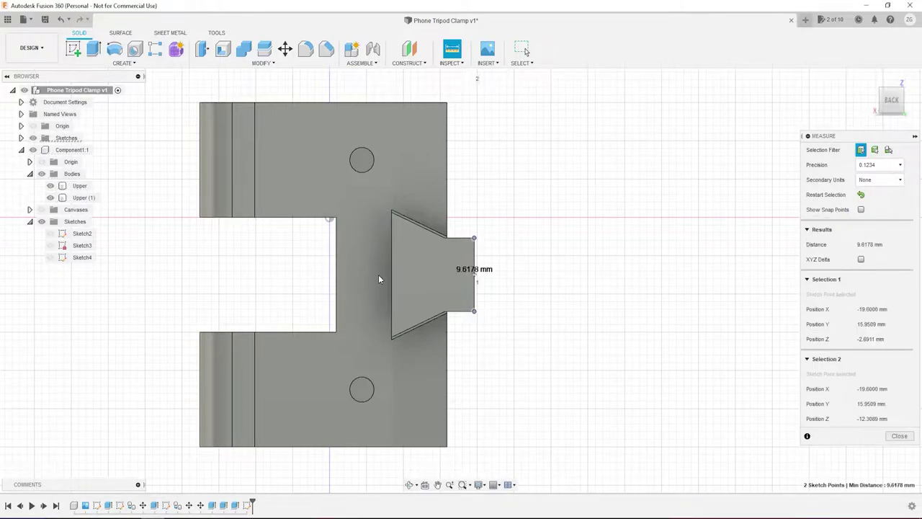
- Sketch the slot's 2.15 mm segment on the tilted rail face and extrude the slot as a cut
middle_click_drag(381, 280, 550, 300, "shift")
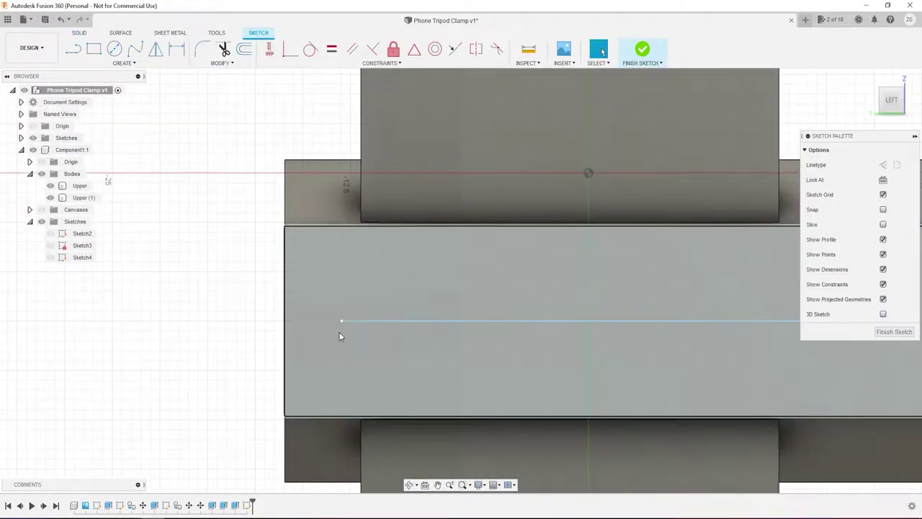
key("l")
left_click(341, 320)
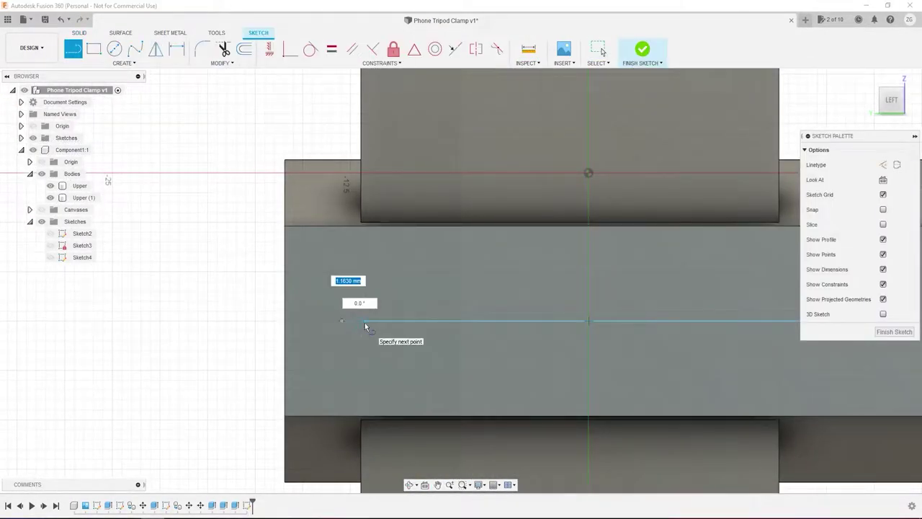
type("2.15")
key("Return")
key("Escape")
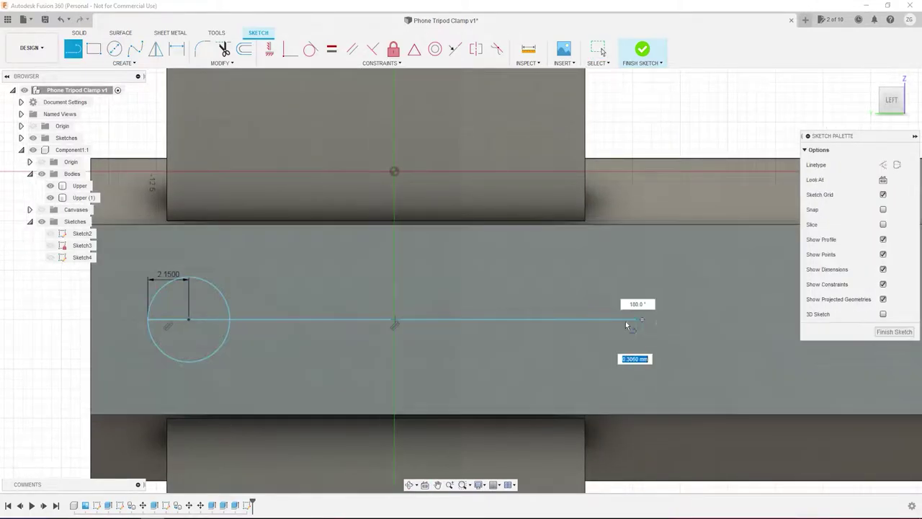
key("Escape")
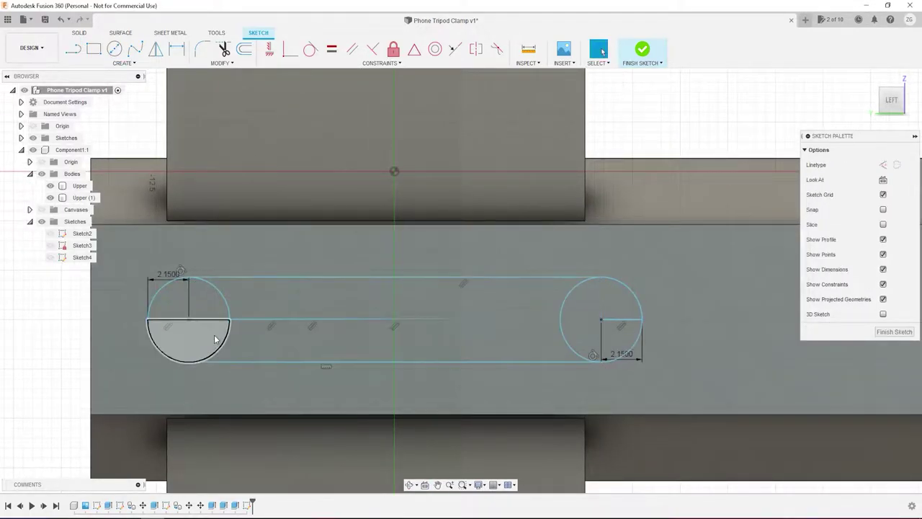
scroll(619, 425, "down", 5)
mouse_move(457, 350)
middle_mouse_down("shift")
mouse_move(250, 424)
mouse_move(687, 308)
middle_mouse_up("shift")
key("e")
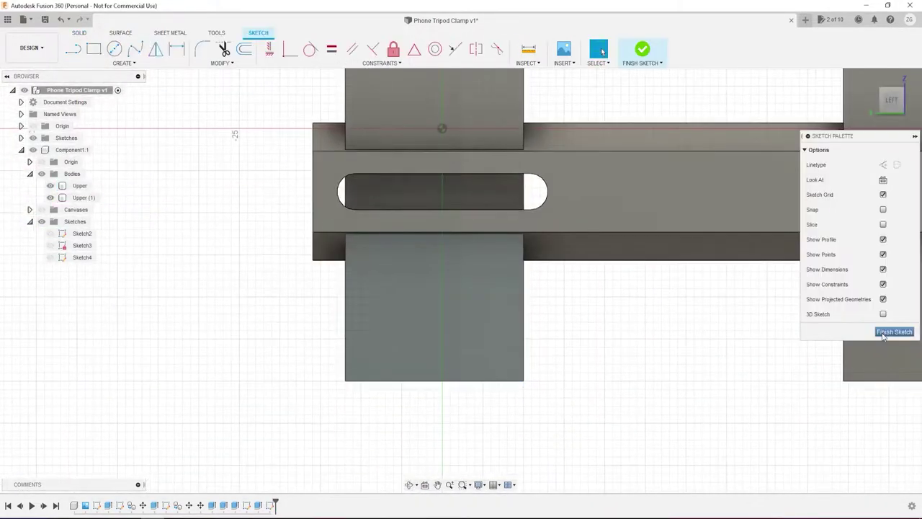
- Finish the slot cut, then sketch a 3.9 circle on the rail face and cut it
left_click(883, 332)
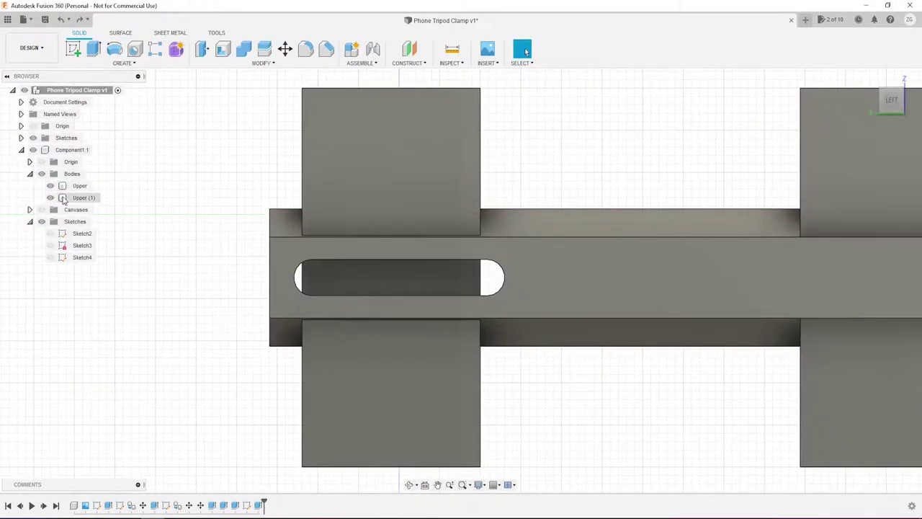
left_click(416, 276)
key("c")
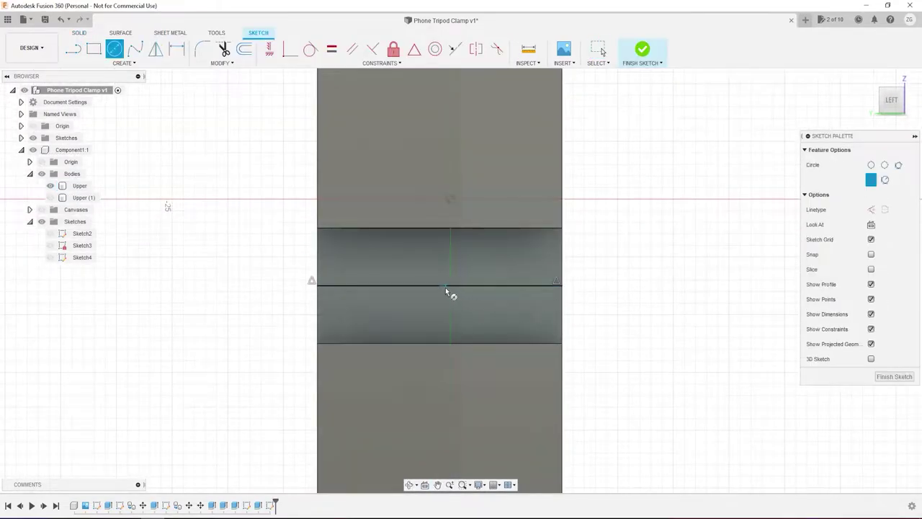
type("3.9")
key("Return")
key("e")
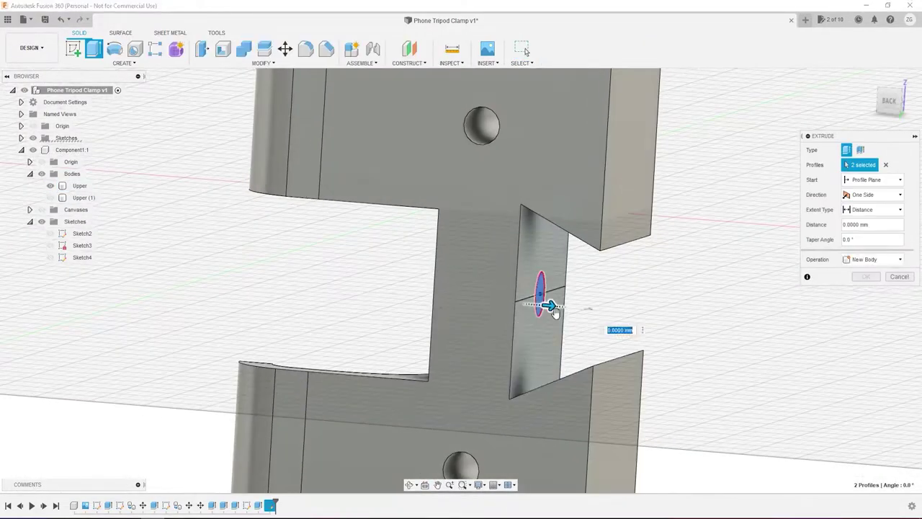
key("Return")
- Add a 4 mm hole at the sketch point on the clamp's angled tab
key("h")
left_click(453, 295)
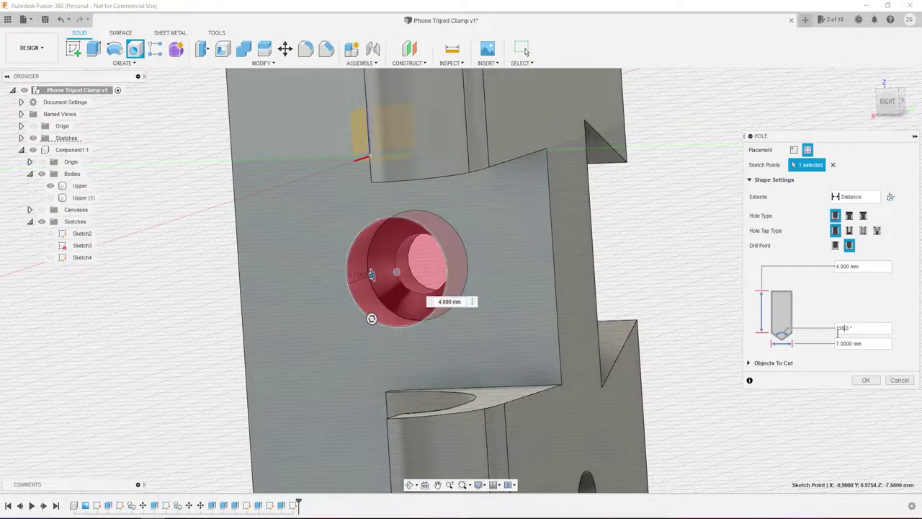
left_click(870, 380)
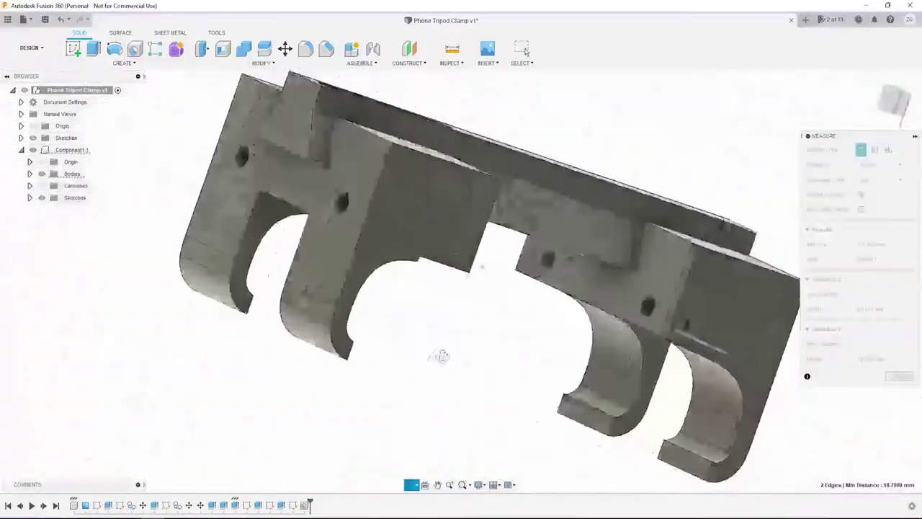
middle_click_drag(736, 350, 690, 293, "shift")
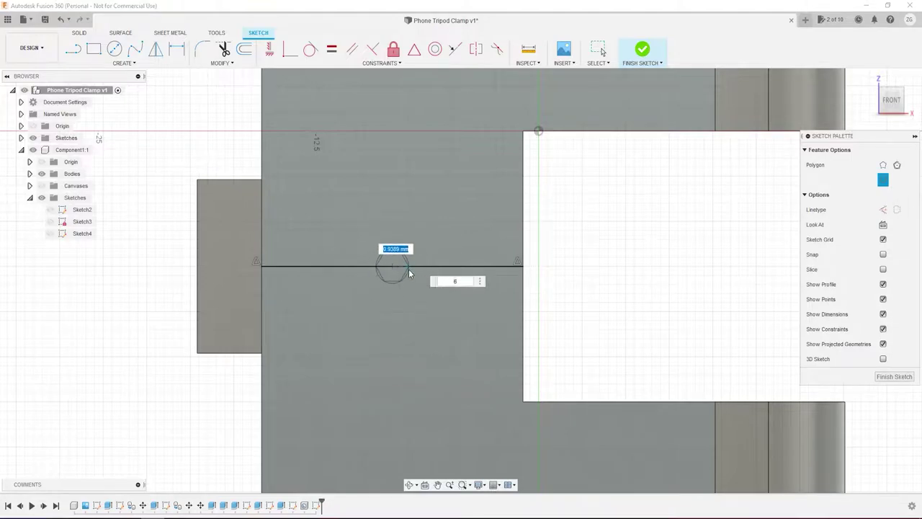
- Sketch a 6.3 mm hexagon with a central circle for the nut pocket
key("l")
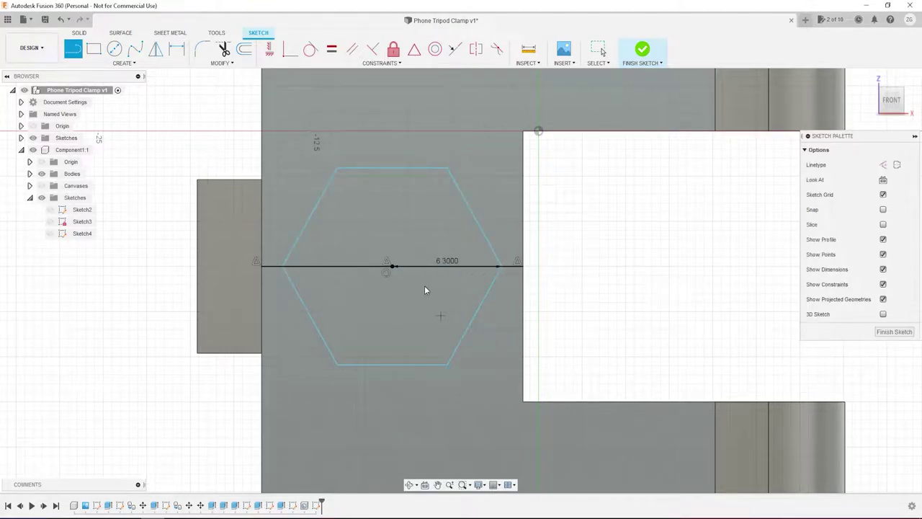
left_click(392, 266)
key("Escape")
left_click(392, 266)
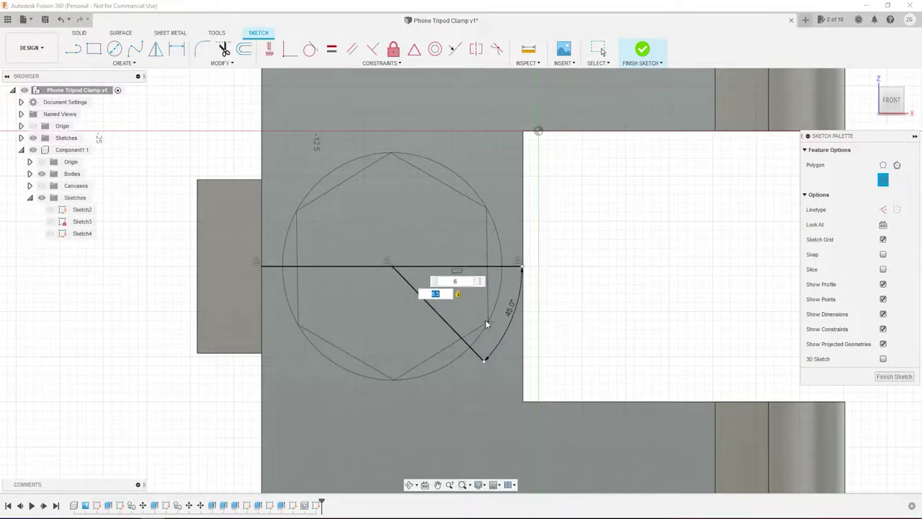
key("Return")
key("slash")
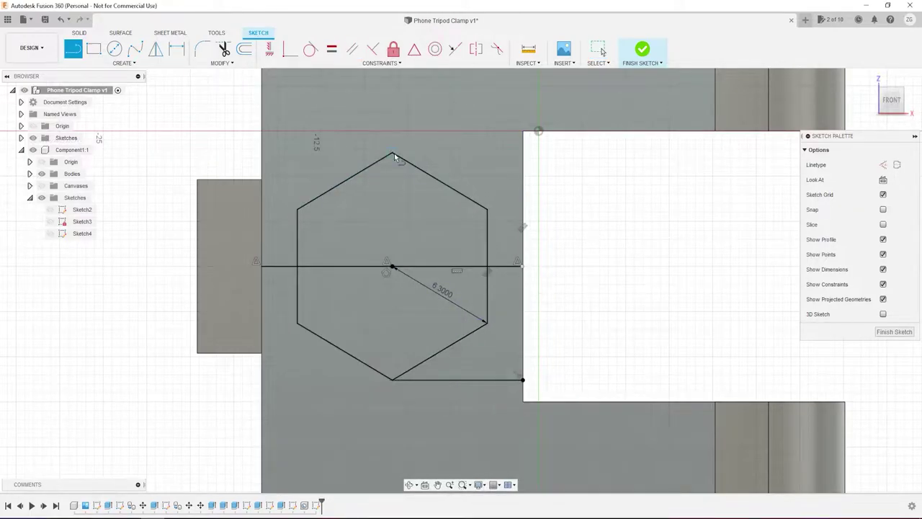
key("c")
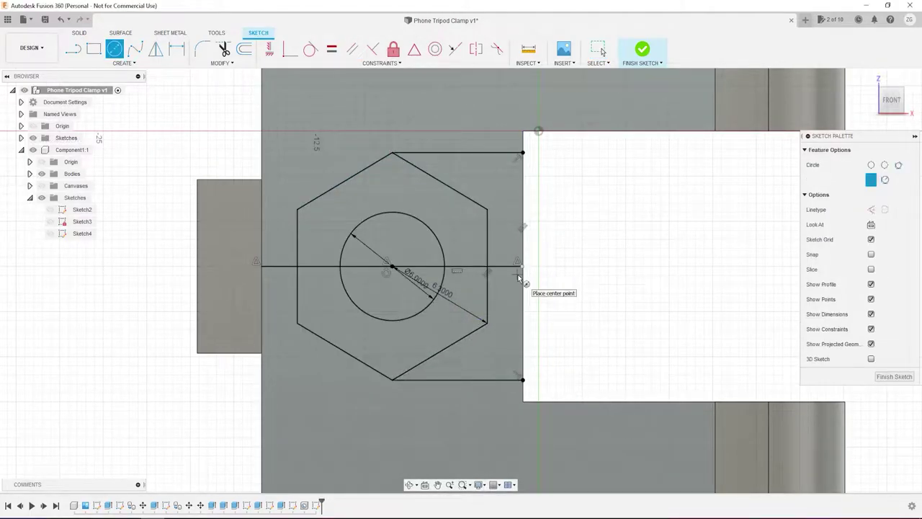
key("Escape")
middle_click_drag(398, 337, 502, 359, "shift")
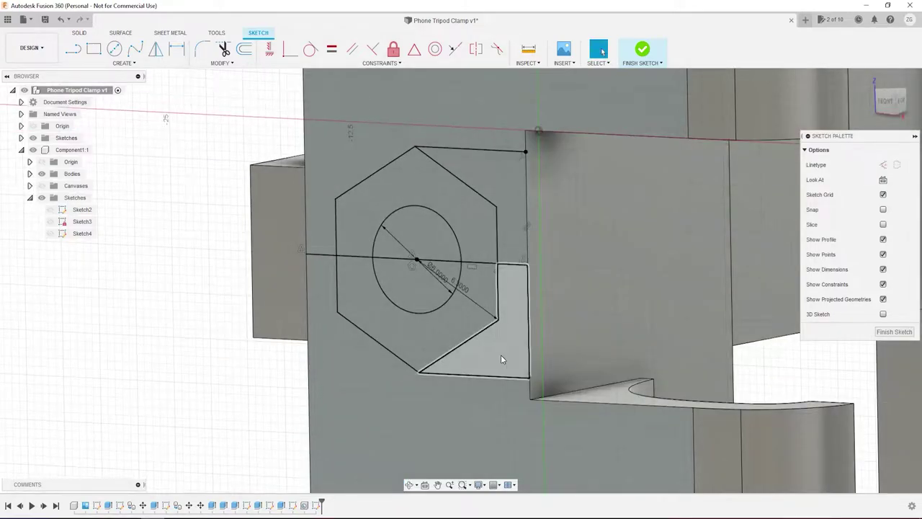
- Cut the hexagon profiles into the body with a -2 mm start offset
key("e")
middle_click_drag(709, 281, 522, 266, "shift")
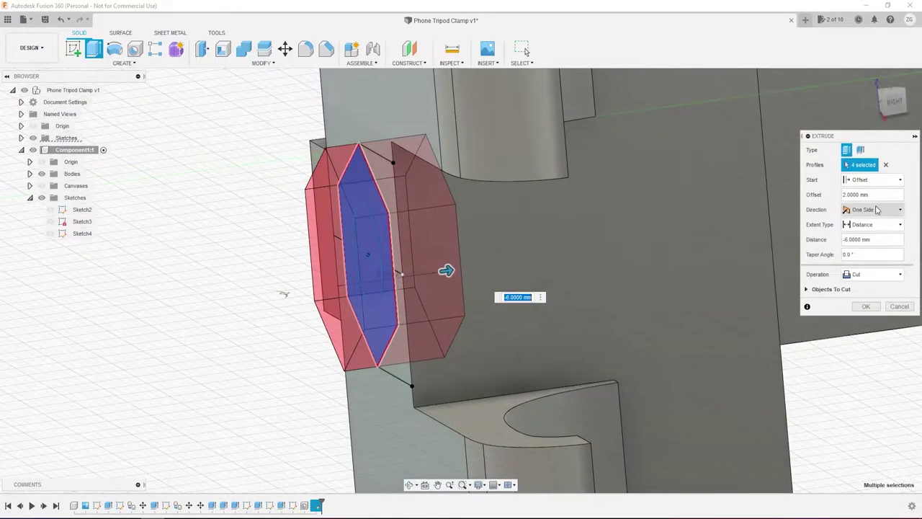
left_click(872, 194)
type("-2")
key("Return")
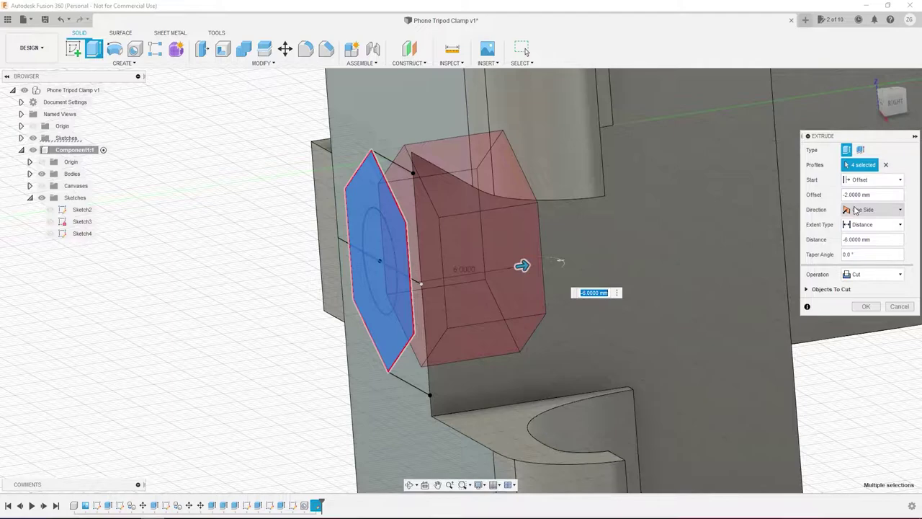
left_click(866, 306)
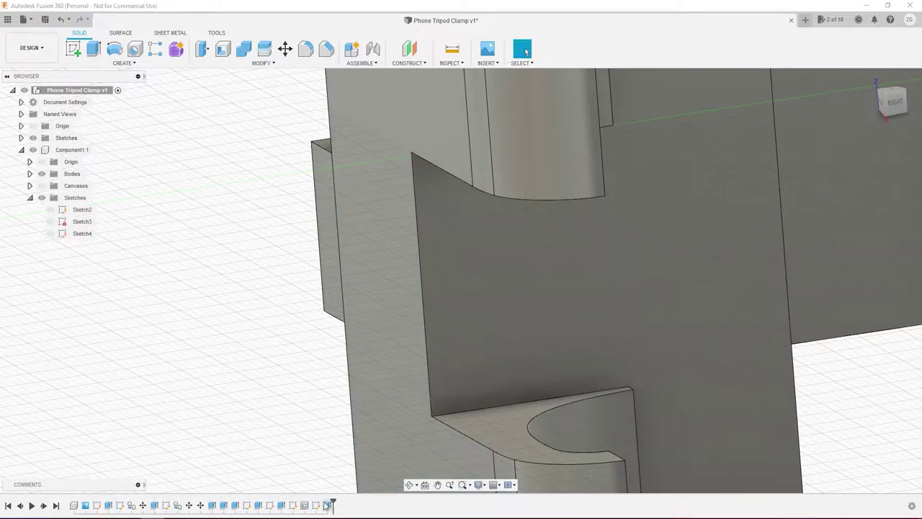
- Switch to wireframe and extrude more hexagon profiles as a cut with offset 6-8.4
left_click(479, 484)
left_click(594, 427)
key("e")
left_click(294, 292)
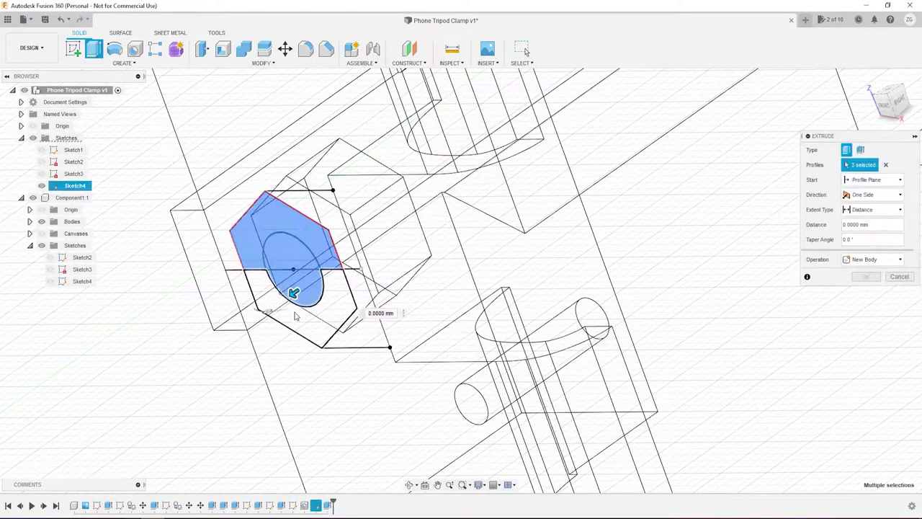
left_click(304, 224)
left_click(871, 182)
left_click(850, 195)
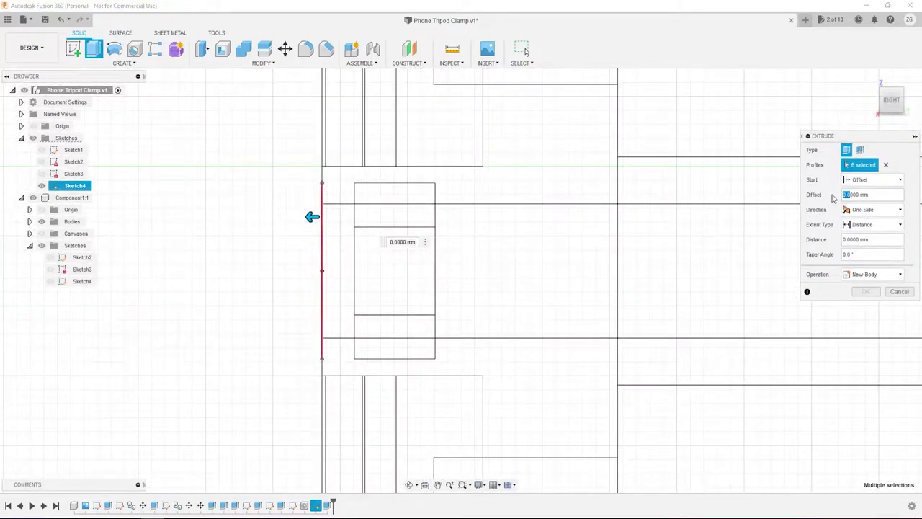
type("6")
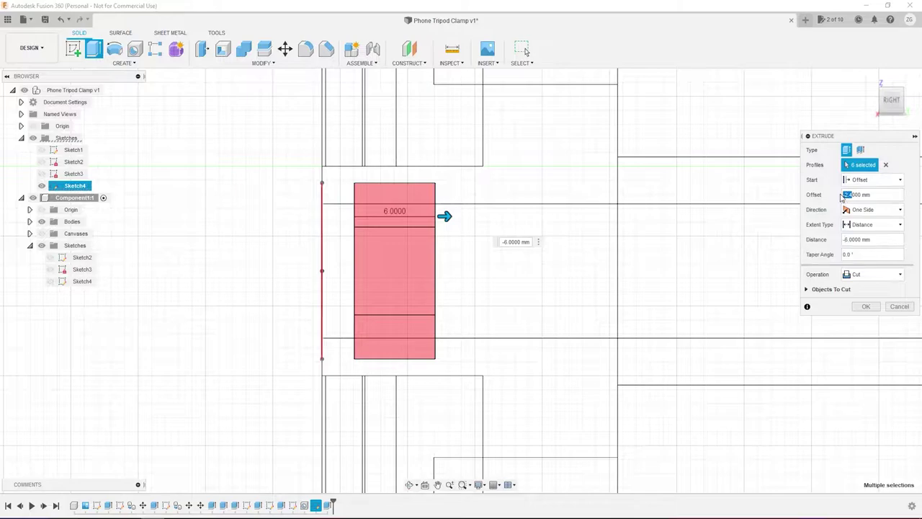
type("-8.4")
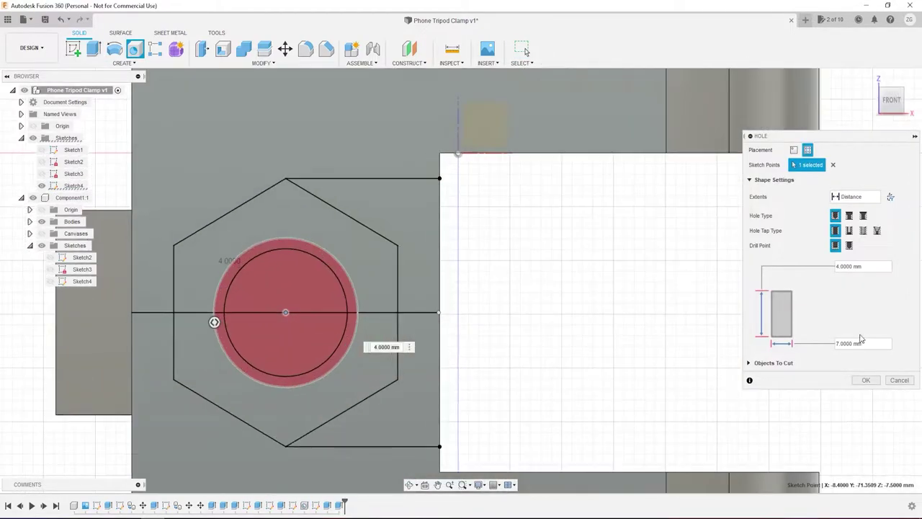
- Give the centre hole an angled drill point, about 14.5 mm deep, and enter the tip angle
left_click(849, 245)
left_click_drag(366, 257, 504, 242)
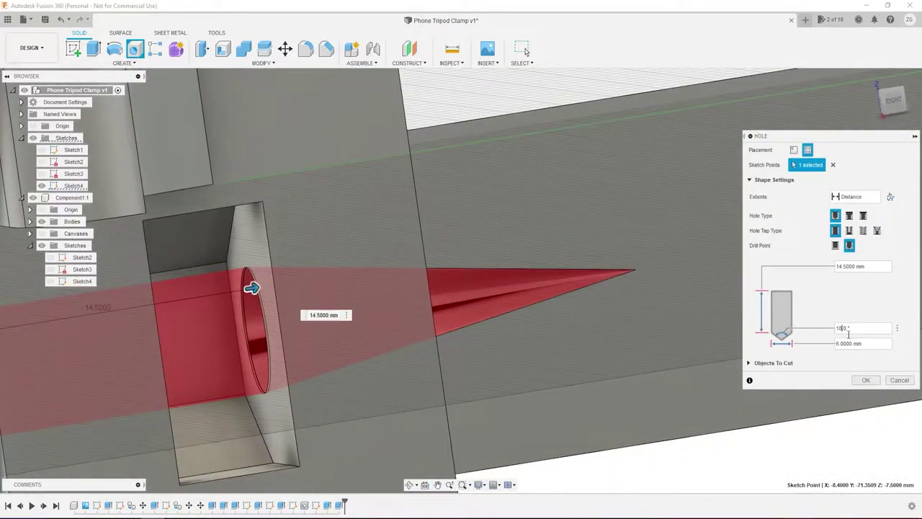
type("140")
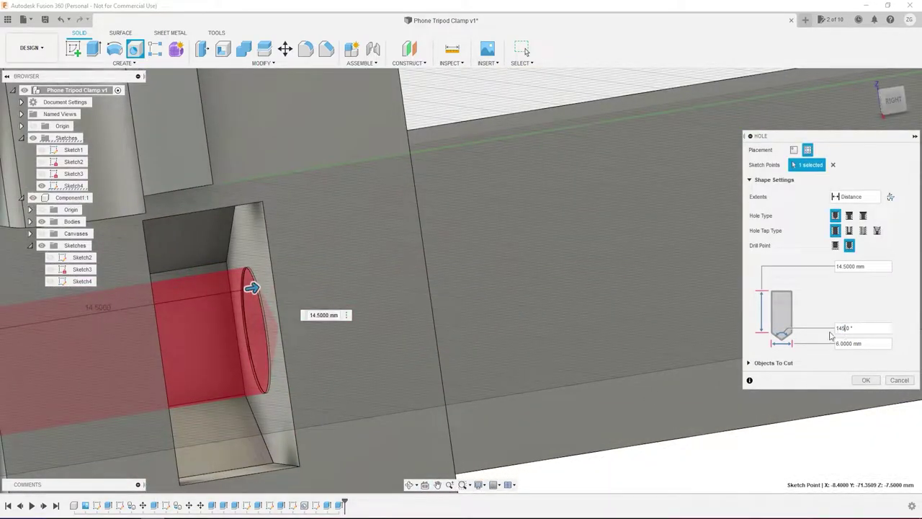
type("35")
key("Return")
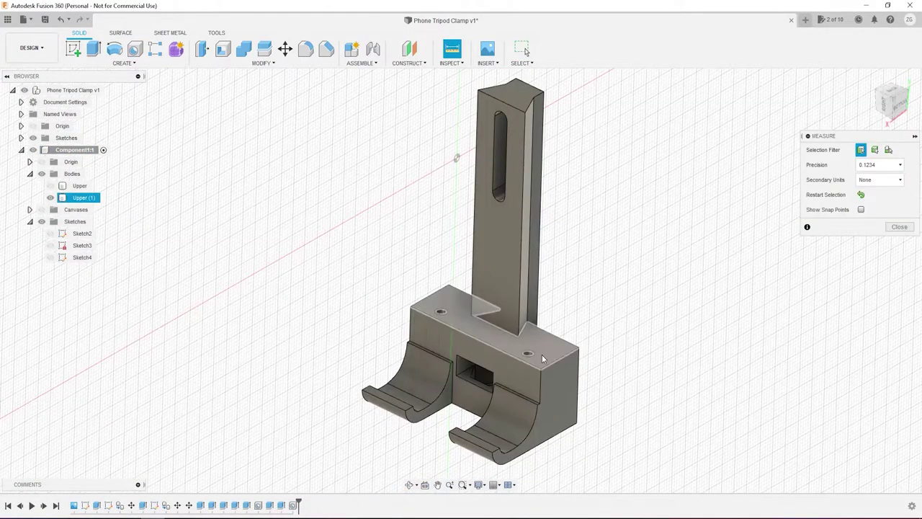
- Measure the hole edge's 1.65 mm radius and reopen Sketch4 for editing
left_click(531, 354)
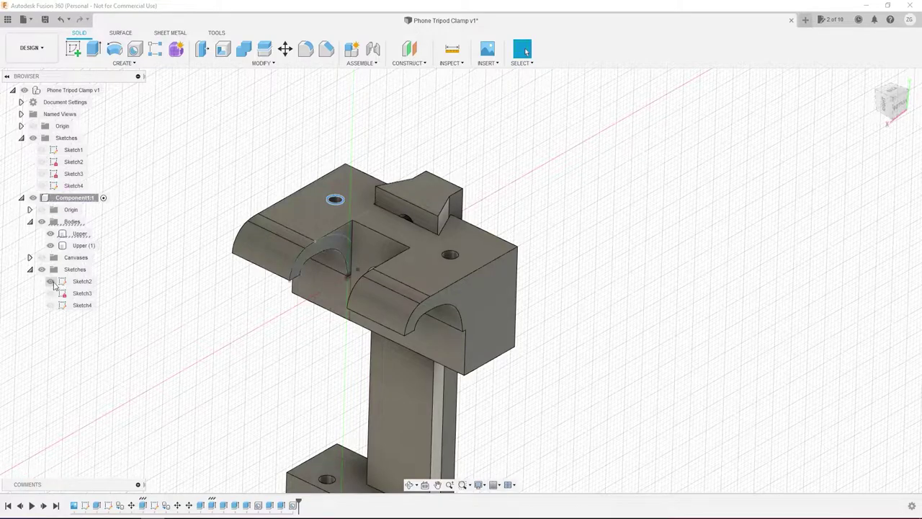
double_click(81, 304)
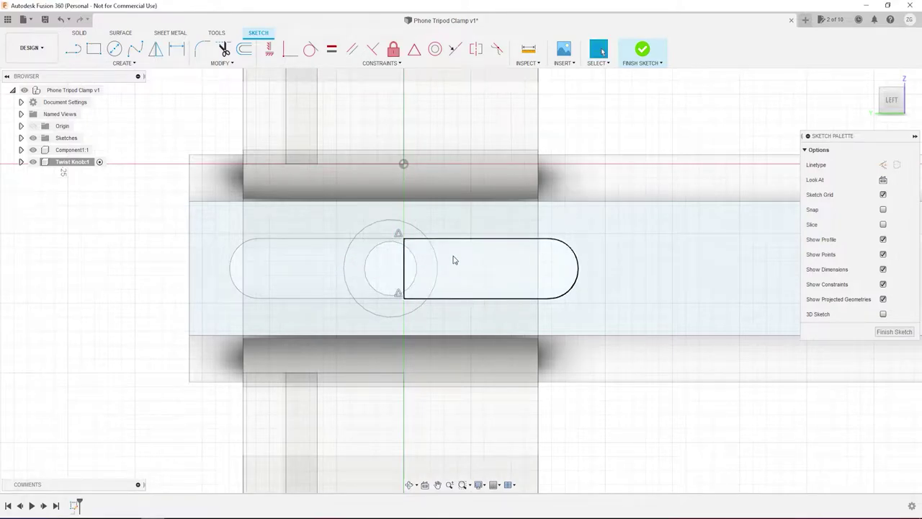
- Sketch a circle and extrude it as the knob's narrower cylinder
key("c")
left_click(403, 268)
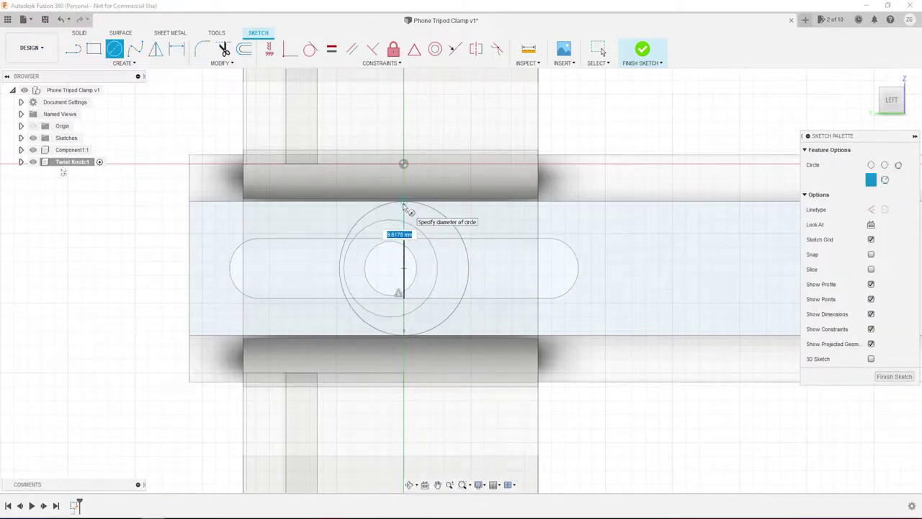
left_click(407, 208)
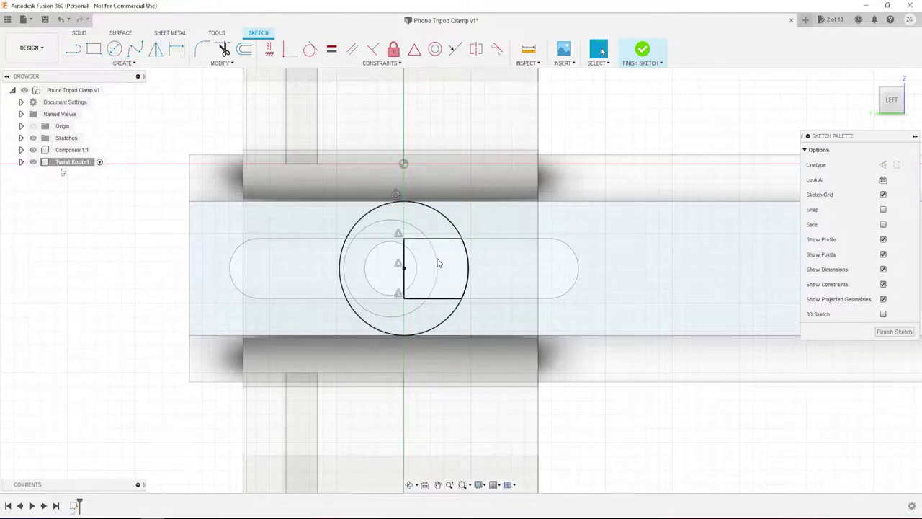
key("e")
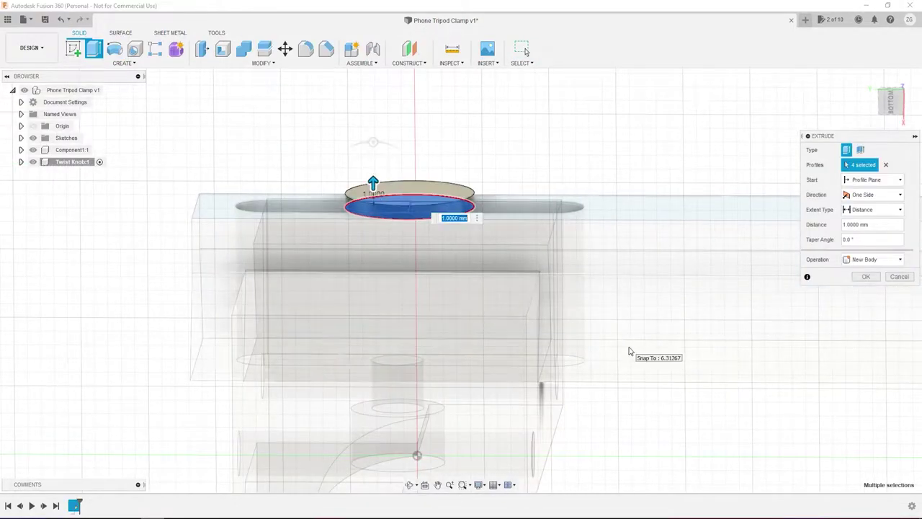
key("Return")
- Sketch a larger circle on the cylinder face and extrude it 15 mm as a join
key("l")
left_click(441, 265)
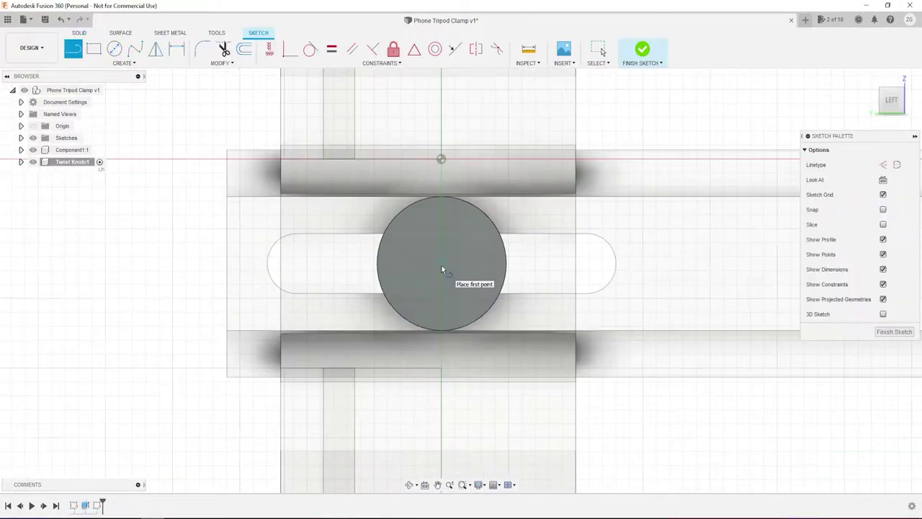
key("c")
left_click(441, 263)
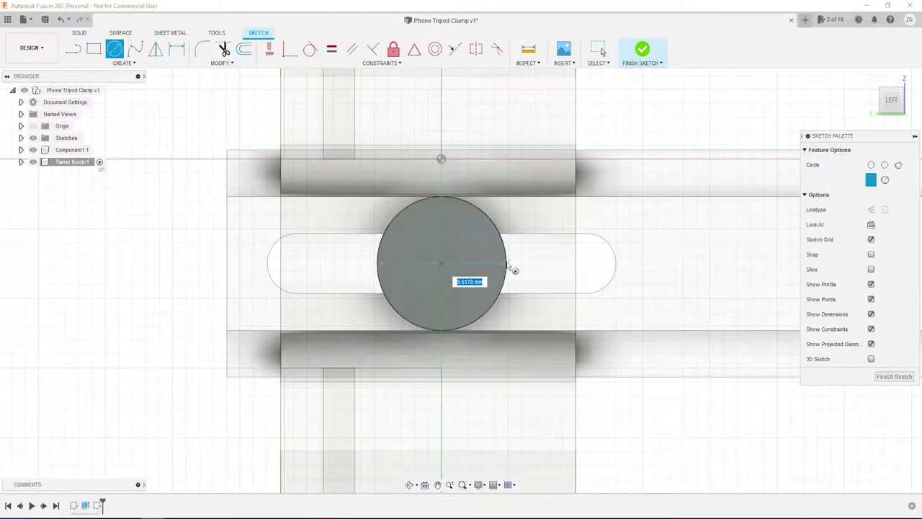
left_click(442, 152)
key("e")
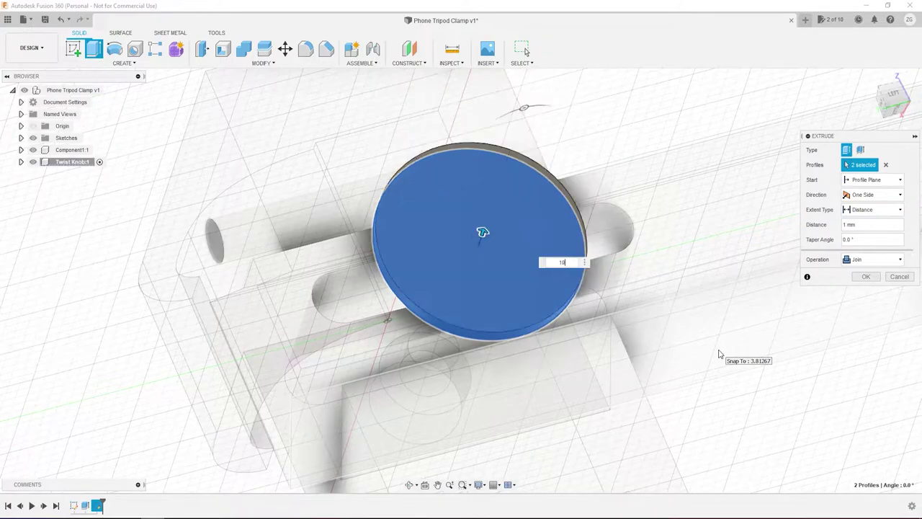
mouse_move(718, 354)
middle_mouse_down("shift")
mouse_move(624, 374)
mouse_move(509, 272)
middle_mouse_up("shift")
key("Return")
- Reopen the knob sketch and draw a 6 mm circle on the 16 mm rim
right_click(96, 504)
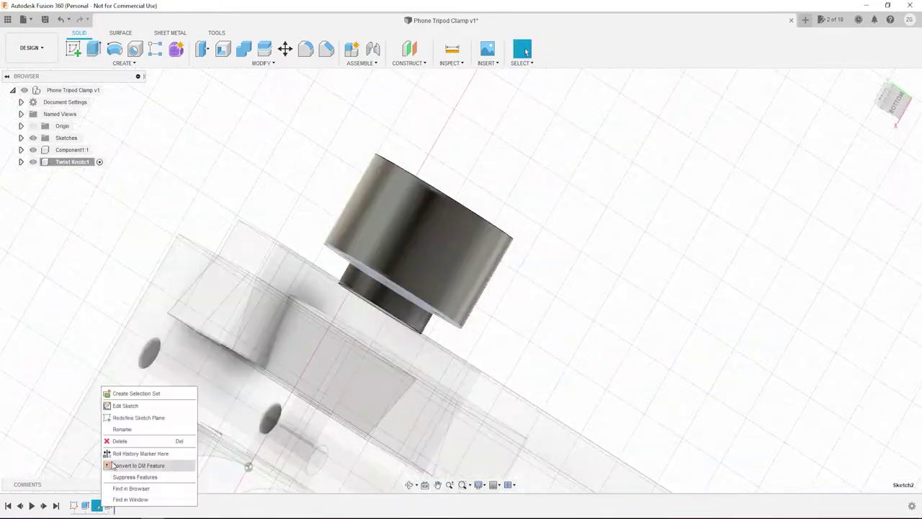
left_click(148, 465)
key("c")
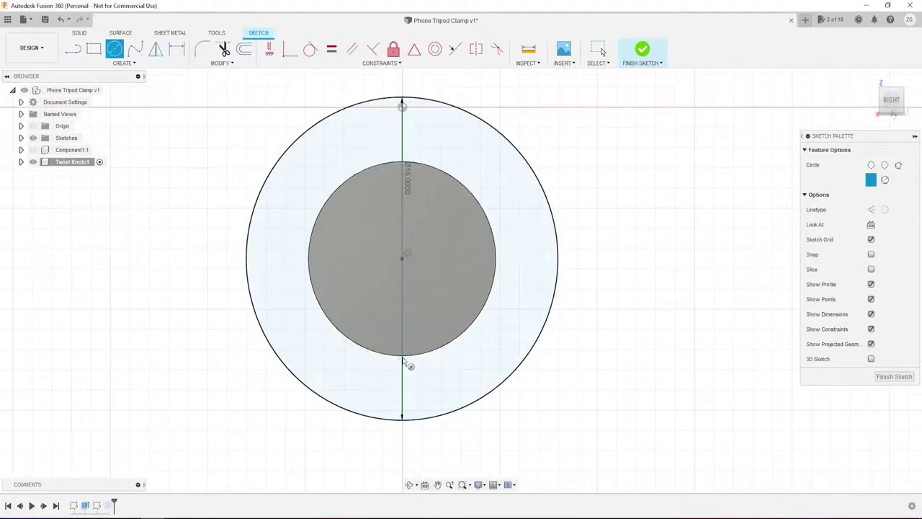
left_click(401, 258)
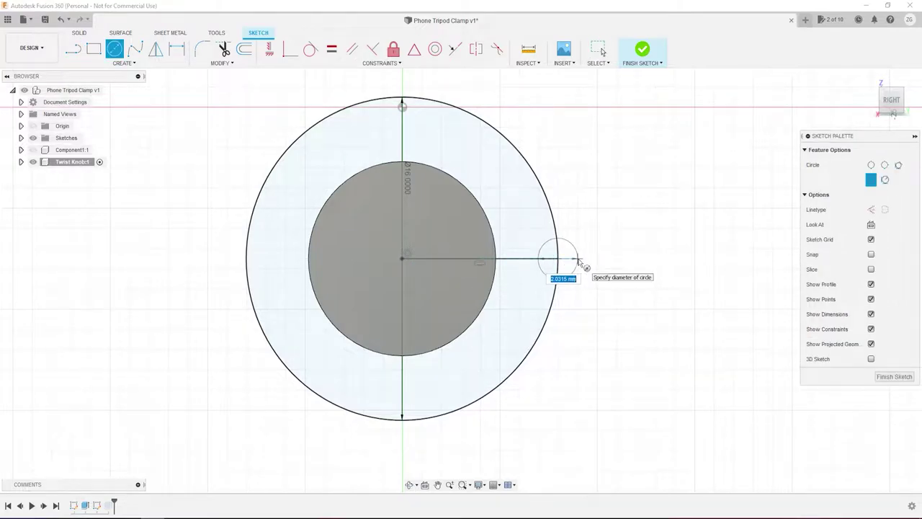
left_click(132, 62)
- Pattern the small circle six times around the centre and extrude the lobes as a join
left_click(597, 261)
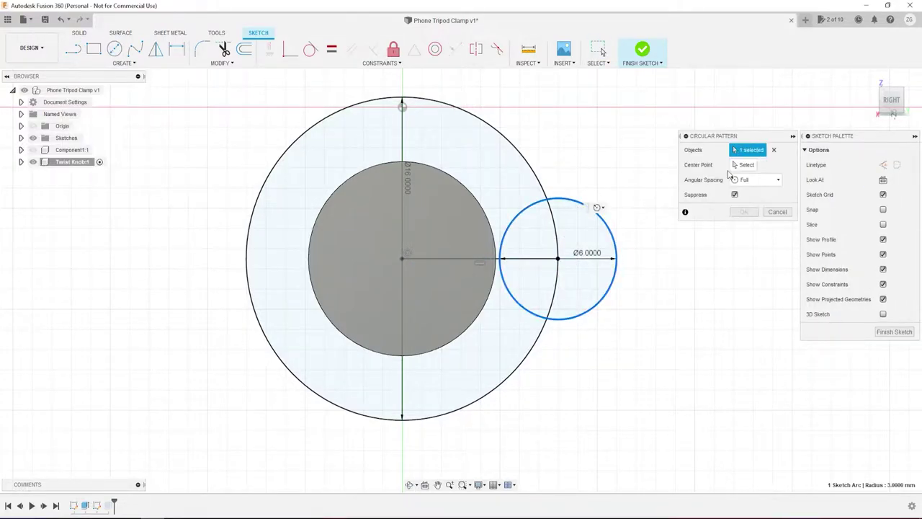
left_click(401, 258)
key("Up")
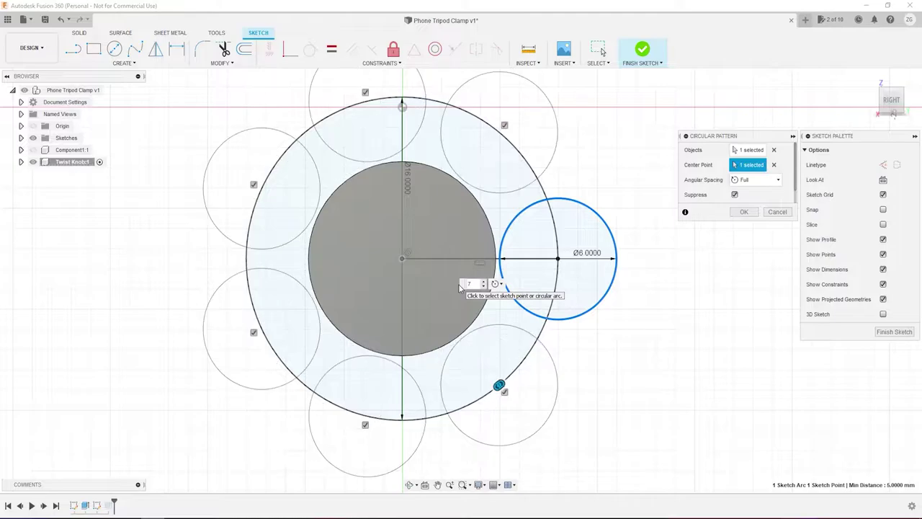
key("Up")
key("Down")
key("Down")
key("Return")
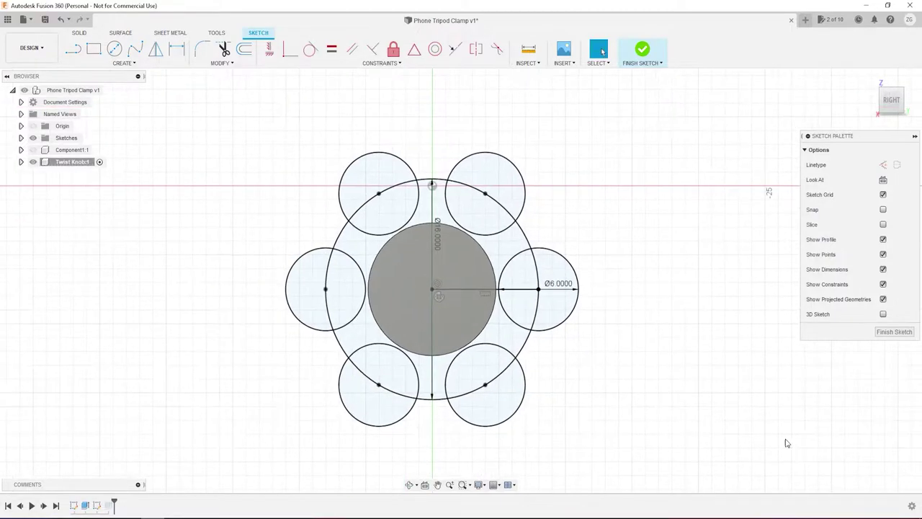
key("e")
left_click(865, 277)
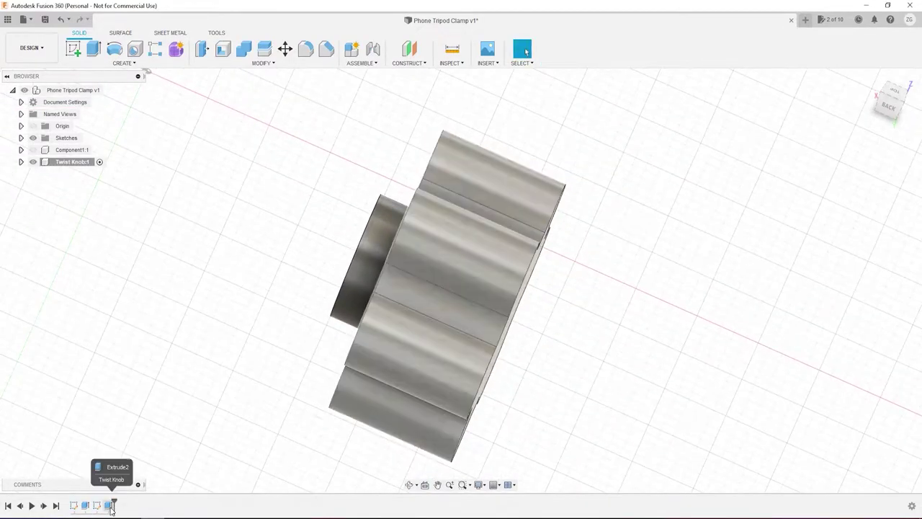
- Edit the lobe extrusion, keep it one-sided, and set the taper angle to 0
double_click(96, 505)
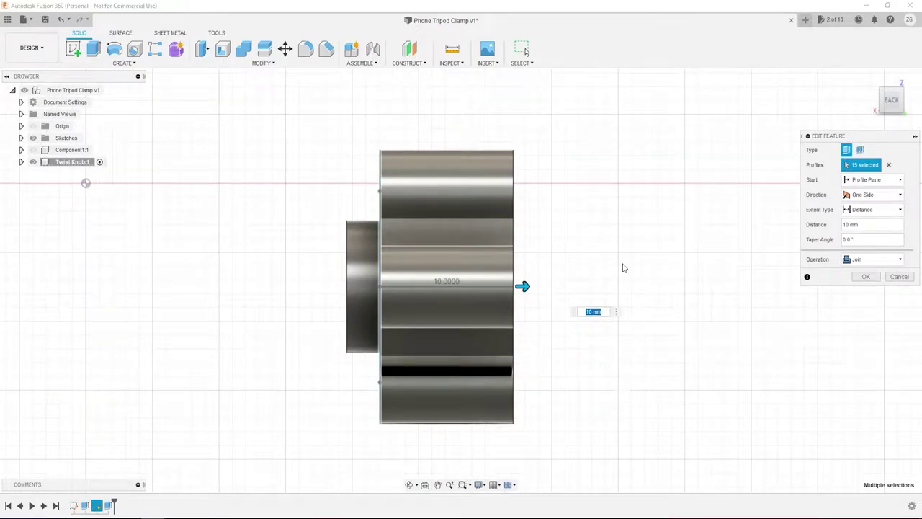
left_click(869, 197)
left_click_drag(522, 286, 511, 286)
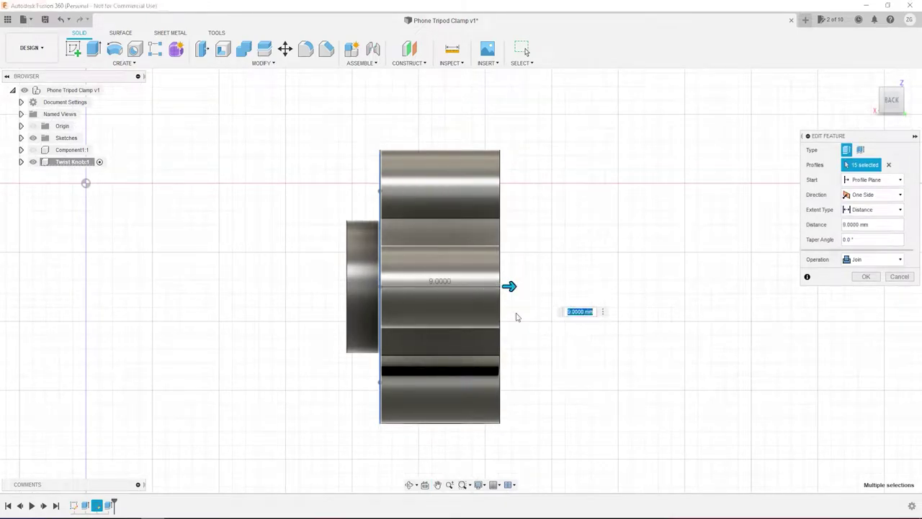
type("-25")
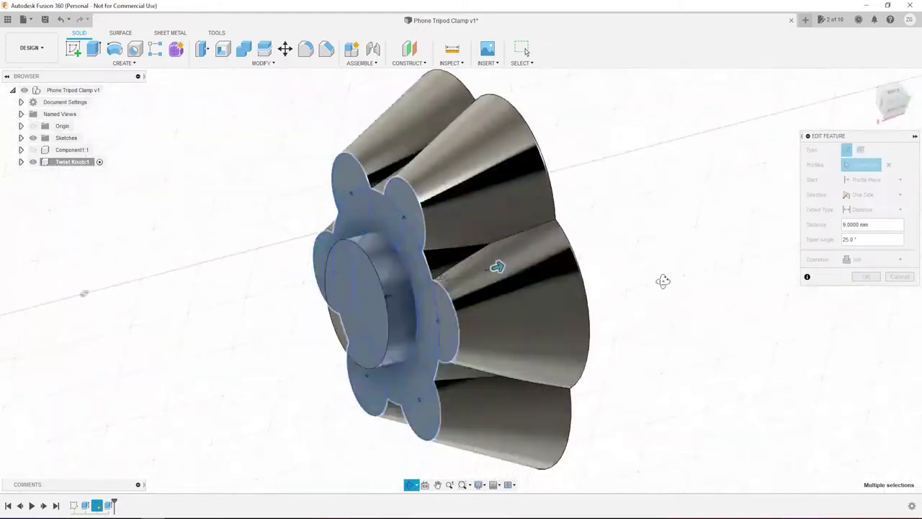
middle_click_drag(662, 279, 796, 267, "shift")
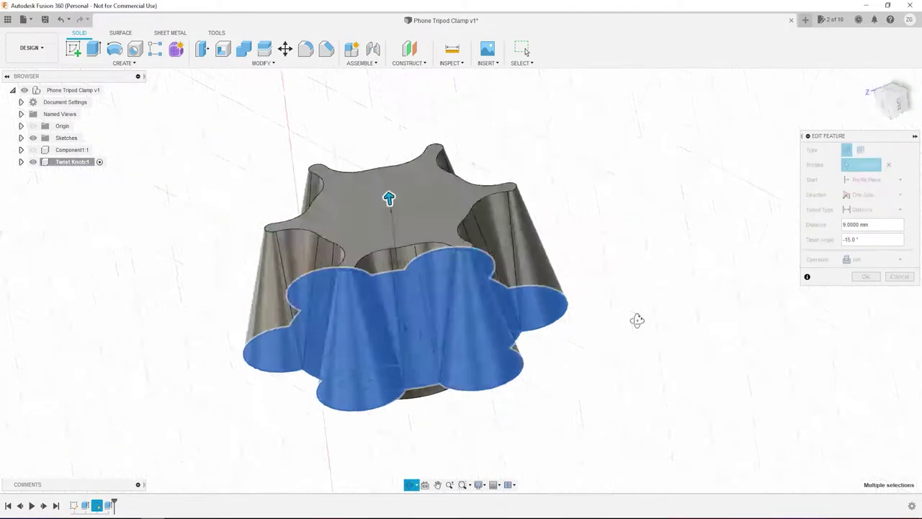
type("0")
key("Return")
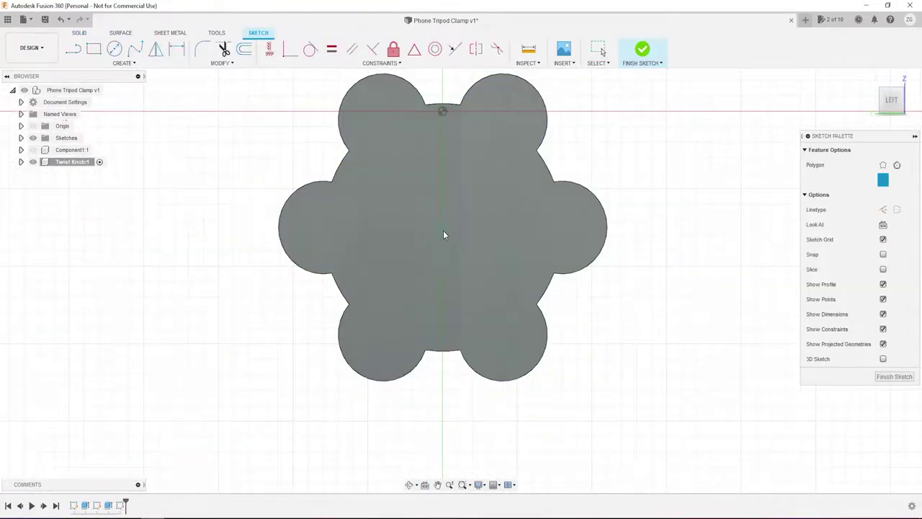
type("8")
- Sketch a 3.84 hexagon with a circle centred on it on the knob's end face
key("Tab")
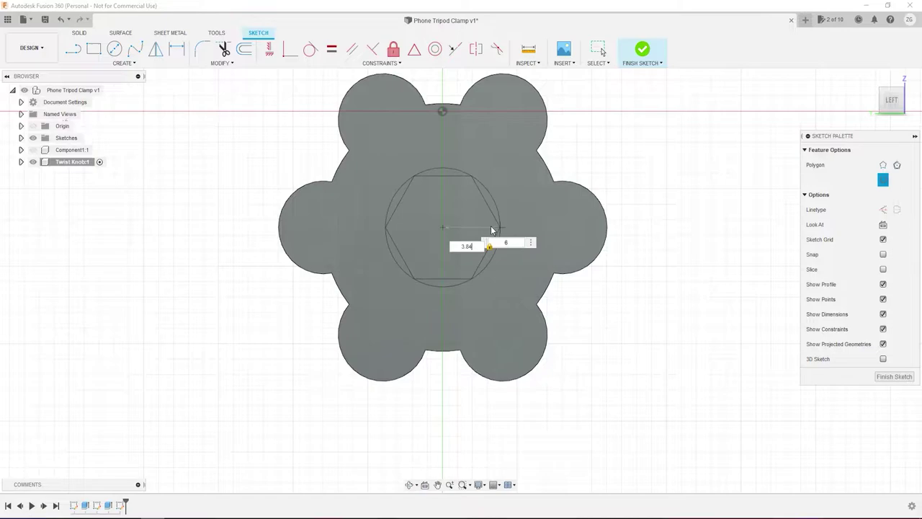
key("Return")
key("Escape")
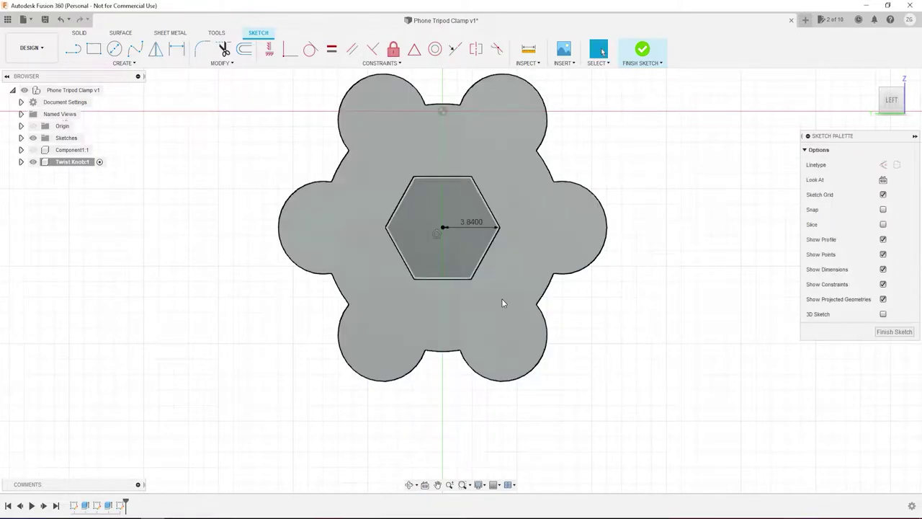
key("c")
left_click(443, 227)
key("Return")
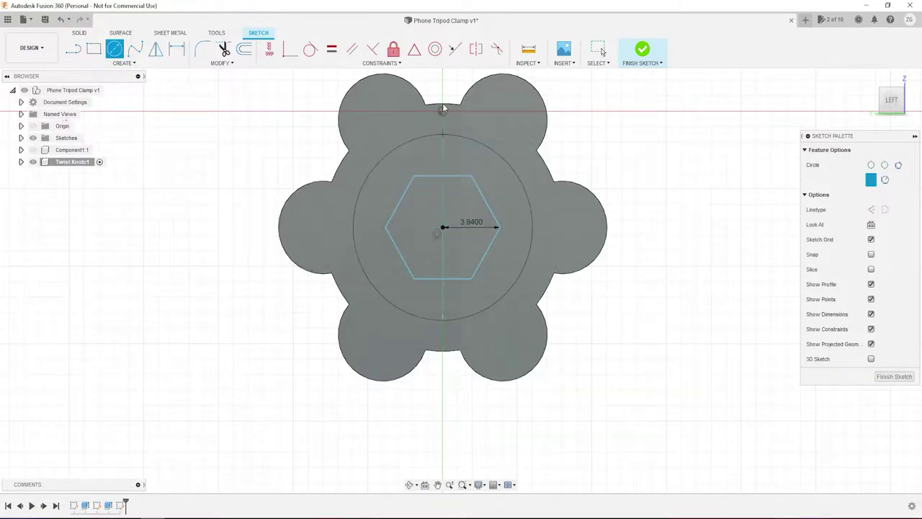
- Extrude-cut the ring and hexagon profiles into a recess with a -35° taper
left_click(504, 288)
left_click(468, 253)
type("e-1")
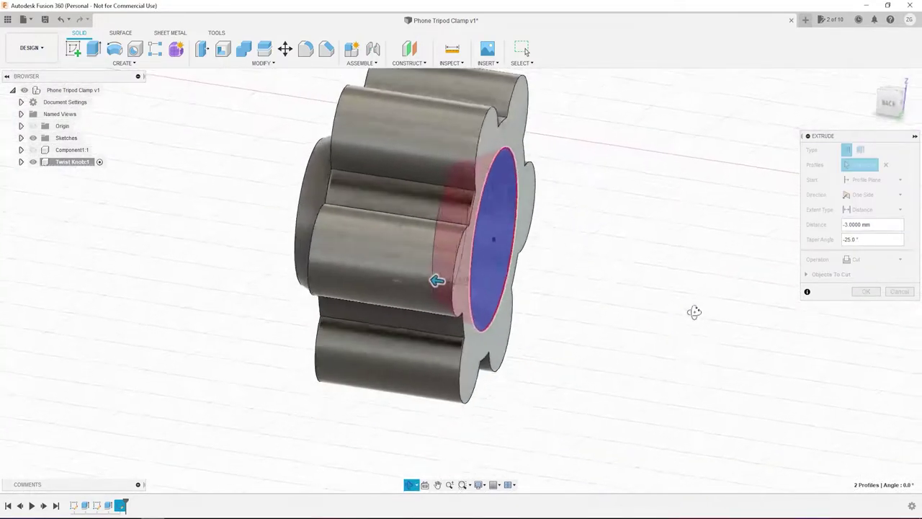
left_click(851, 242)
type("-35")
key("Return")
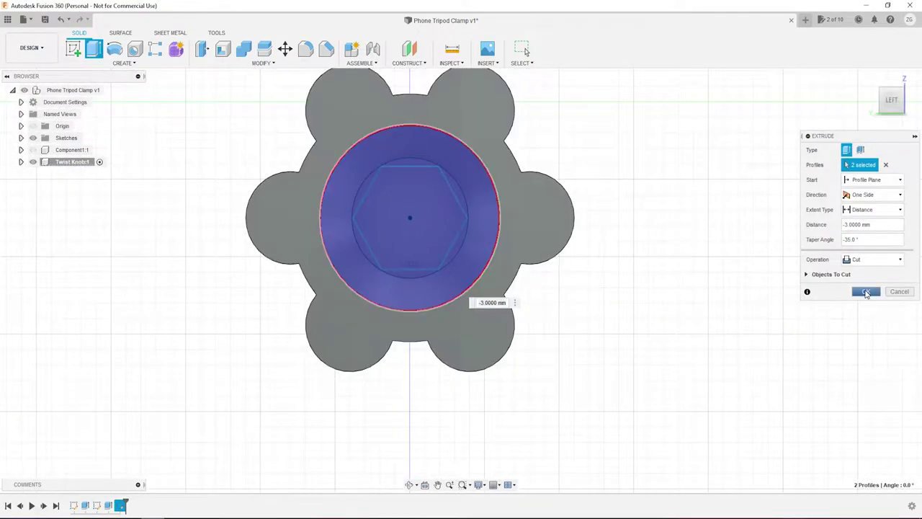
left_click(21, 162)
- Cut the hexagon profile -3 mm deeper, starting from the recess floor, forming the hex pocket
left_click(29, 197)
left_click(50, 234)
left_click(367, 230)
type("e3")
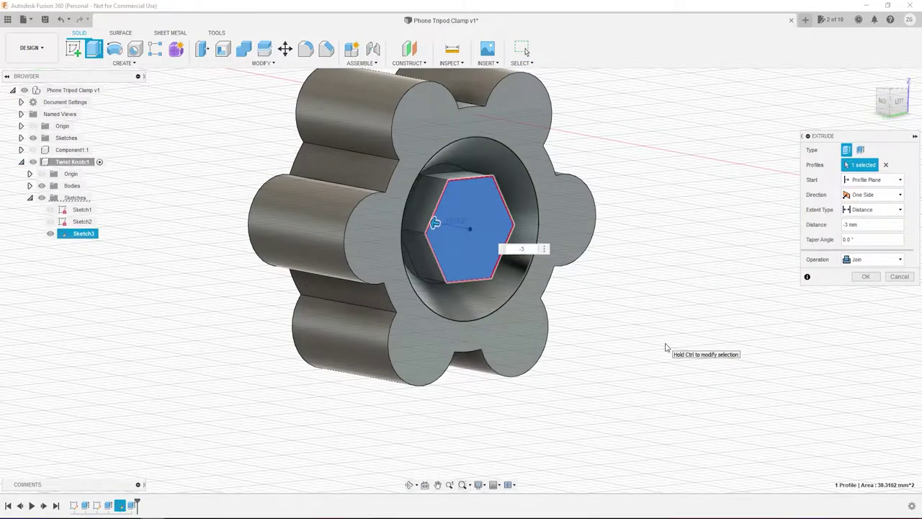
left_click(871, 180)
left_click(864, 216)
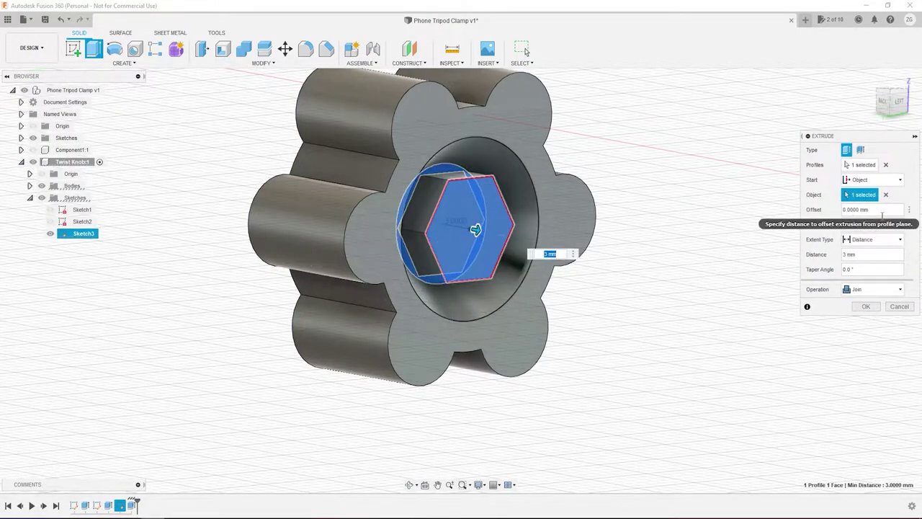
type("-")
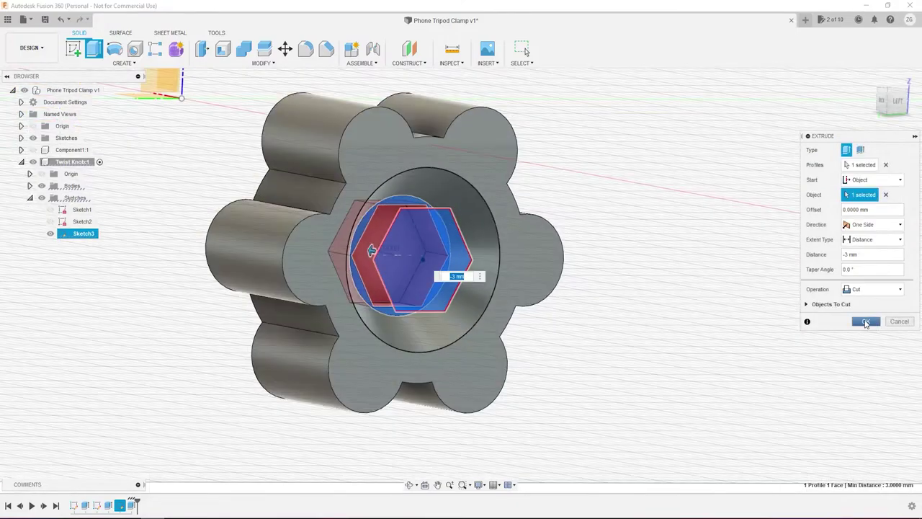
left_click(866, 322)
key("h")
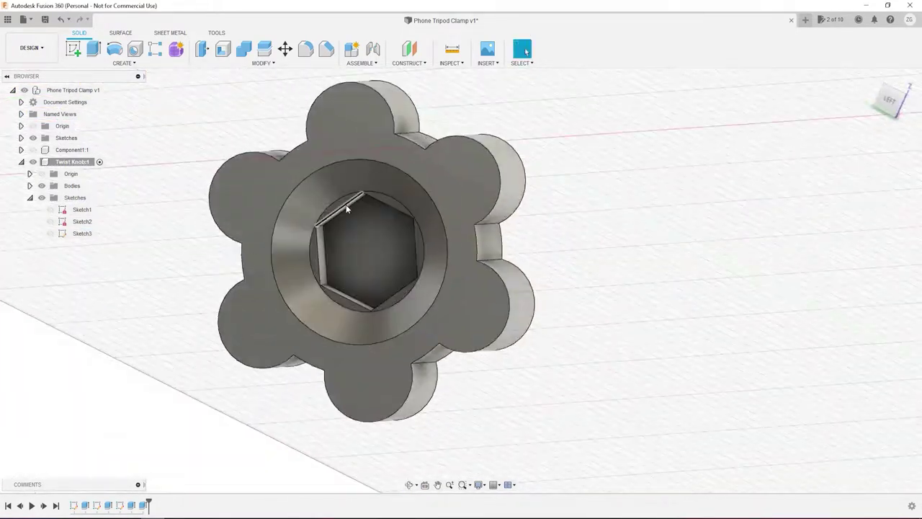
left_click(373, 292)
- Set the hole diameter to 3 mm at the hex pocket centre and apply it
double_click(848, 373)
type("3.4600")
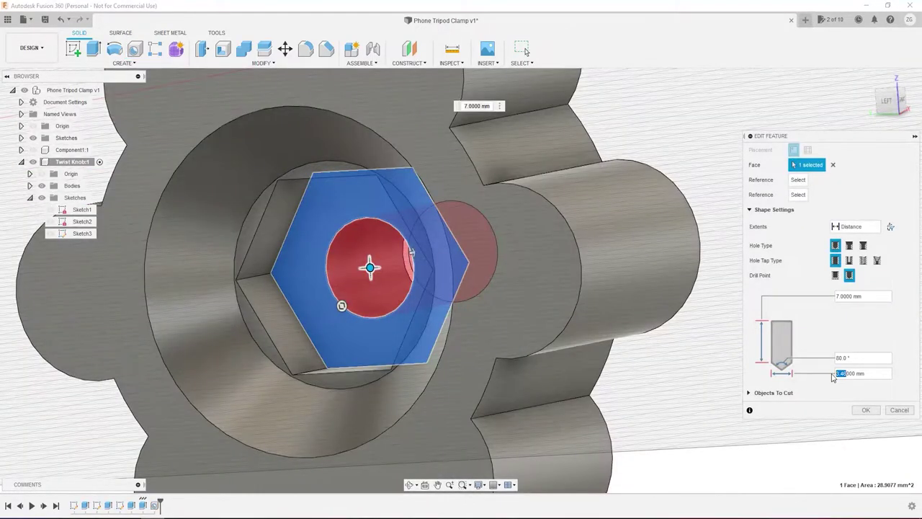
key("Return")
mouse_move(699, 383)
middle_mouse_down("shift")
mouse_move(759, 428)
mouse_move(649, 408)
middle_mouse_up("shift")
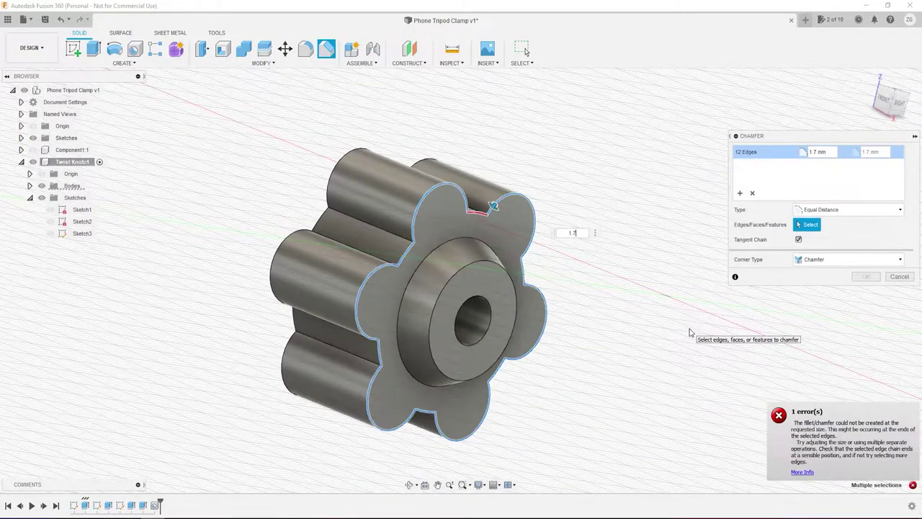
- Fillet the selected lobe edges with a 1.5 mm radius
type("1")
key("BackSpace")
type("5")
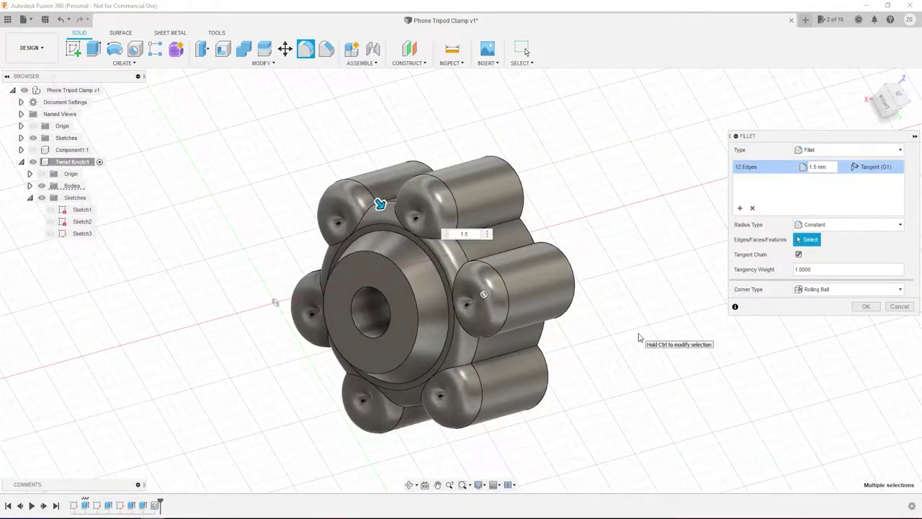
mouse_move(628, 365)
middle_mouse_down("shift")
mouse_move(593, 353)
mouse_move(790, 353)
middle_mouse_up("shift")
left_click(866, 306)
- Start a second fillet on the knob's face edges with a 1.4 mm radius
key("f")
left_click(428, 230)
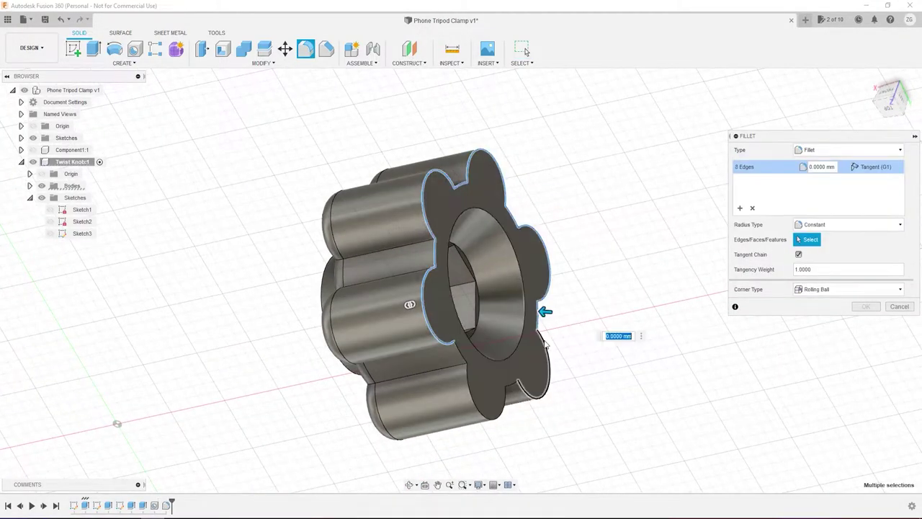
left_click(545, 344)
type("5")
key("BackSpace")
type("1.4")
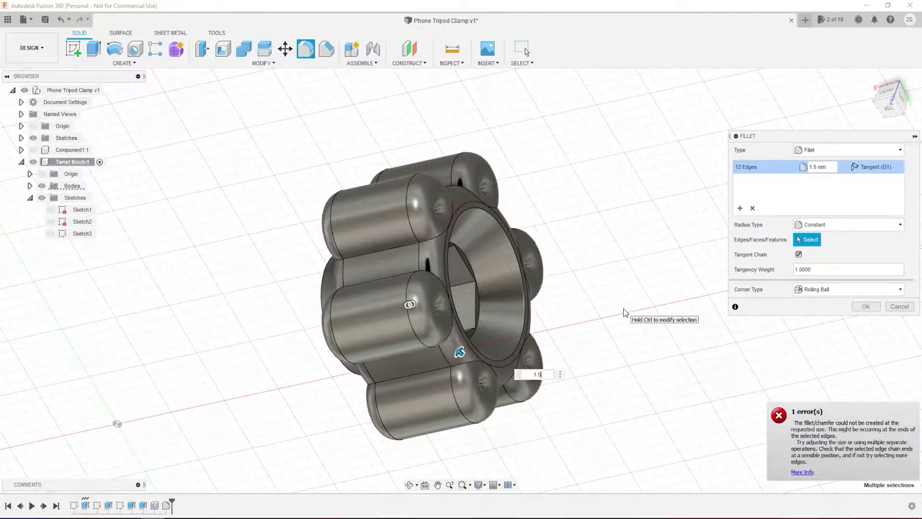
mouse_move(622, 339)
middle_mouse_down("shift")
mouse_move(546, 365)
mouse_move(597, 370)
middle_mouse_up("shift")
- Edit the existing fillet, swapping the face for the upper edge
right_click(168, 505)
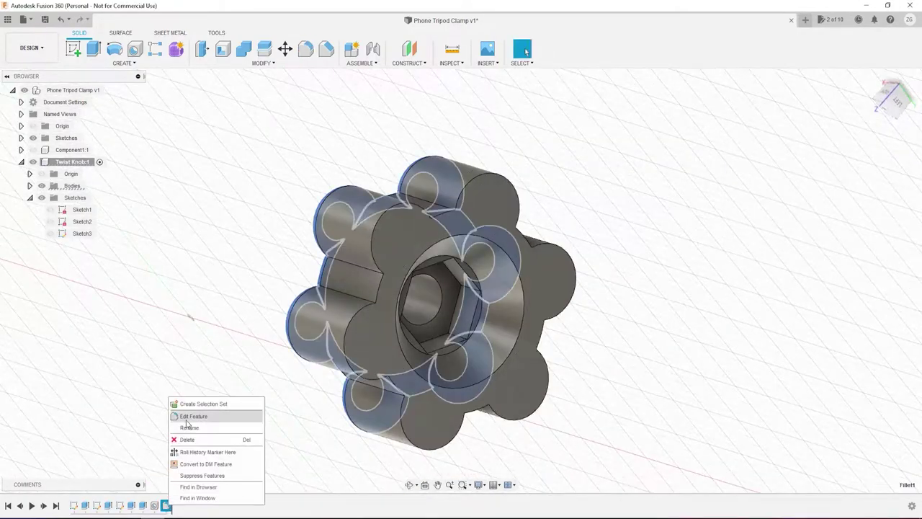
left_click(184, 416)
left_click(565, 273)
left_click(485, 235)
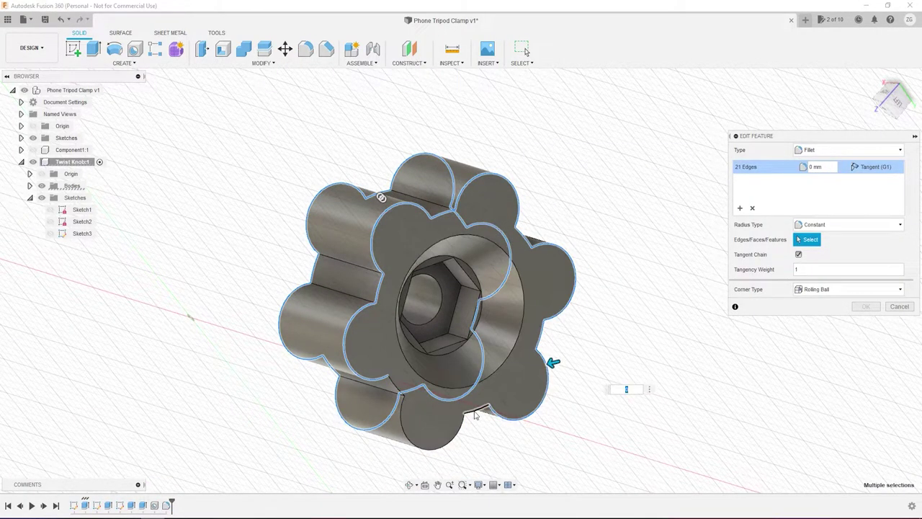
mouse_move(475, 416)
middle_mouse_down("shift")
mouse_move(516, 389)
mouse_move(465, 248)
mouse_move(414, 257)
middle_mouse_up("shift")
key("Return")
- Fillet the remaining lobe edges, adjusting the radius until the fillet builds
key("f")
left_click(465, 247)
middle_click_drag(450, 410, 631, 424, "shift")
left_click(631, 424)
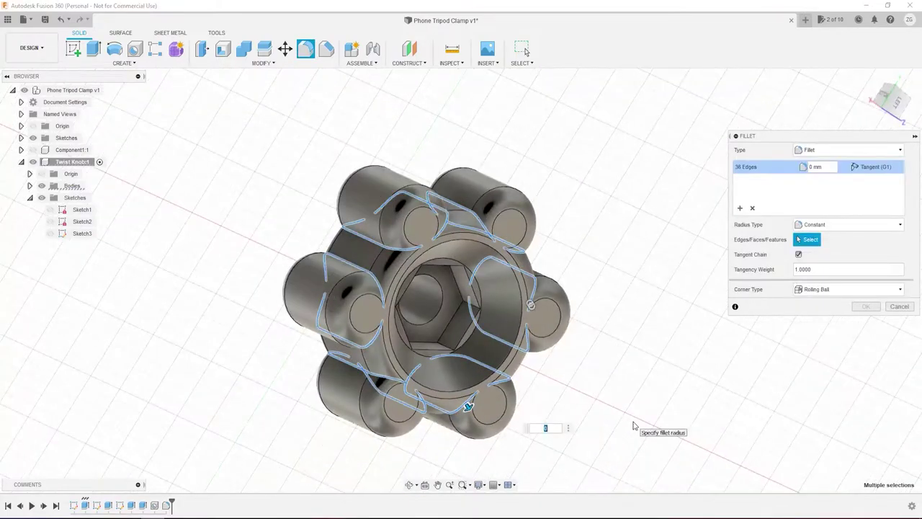
type("2")
middle_click_drag(582, 371, 156, 390, "shift")
type(".5")
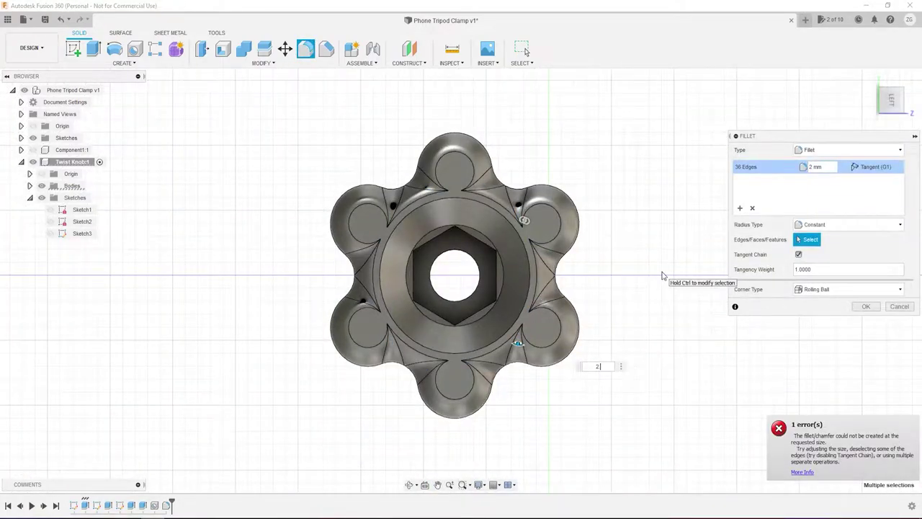
key("BackSpace")
key("BackSpace")
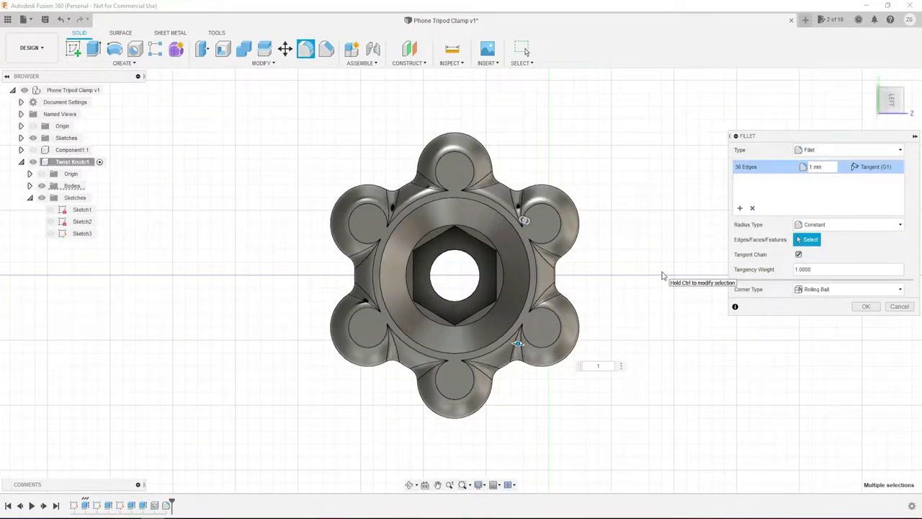
key("Return")
- Begin a chamfer on an edge inside the hex pocket, changing its distance value
middle_click_drag(624, 341, 638, 245, "shift")
scroll(644, 218, "up", 5)
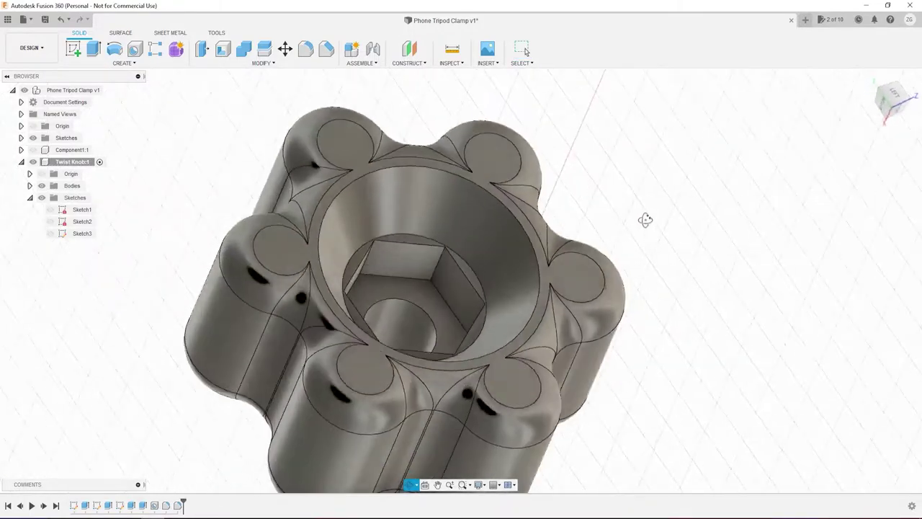
left_click(405, 275)
key("BackSpace")
type("2")
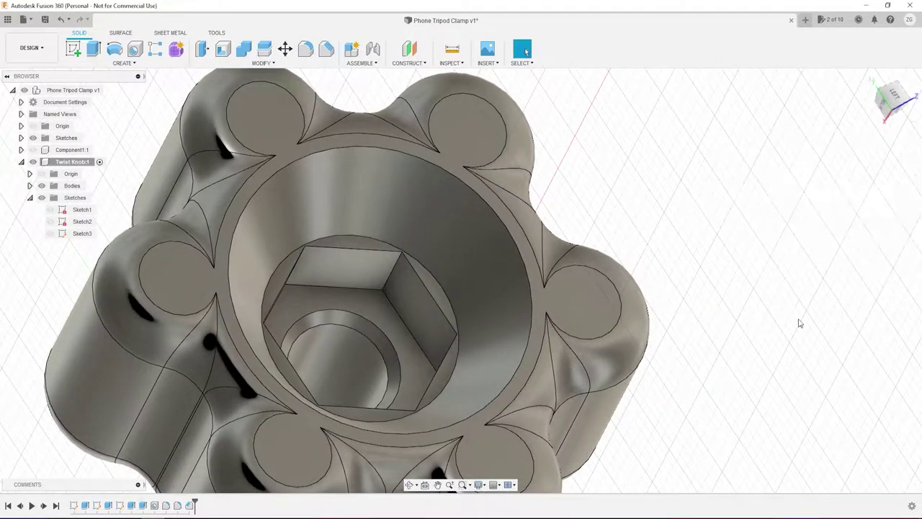
mouse_move(799, 319)
middle_mouse_down("shift")
mouse_move(669, 385)
mouse_move(638, 371)
middle_mouse_up("shift")
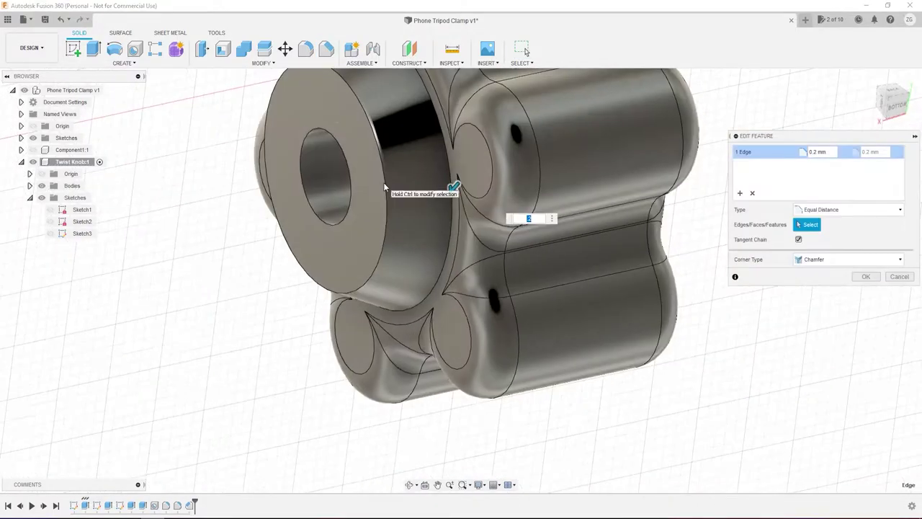
- Apply the 0.2 mm chamfer to the six hex pocket edges
left_click(452, 186)
middle_click_drag(619, 350, 669, 353, "shift")
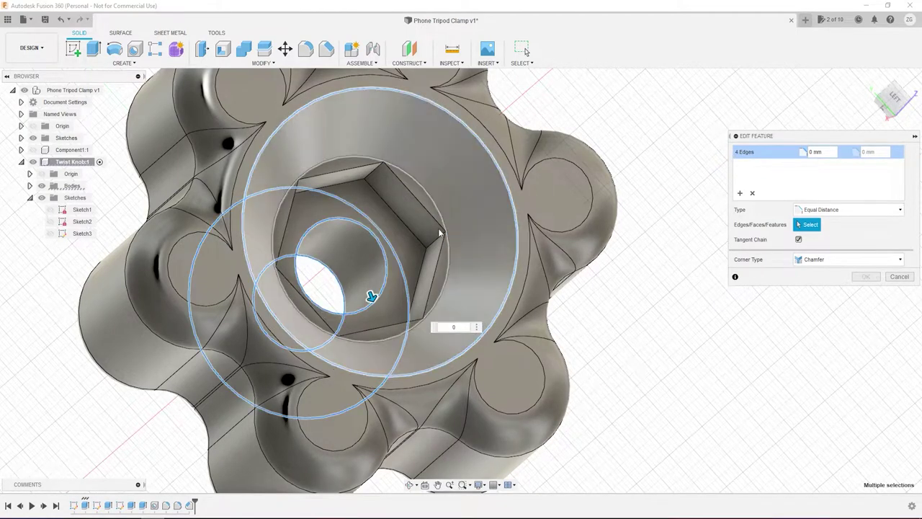
key("Escape")
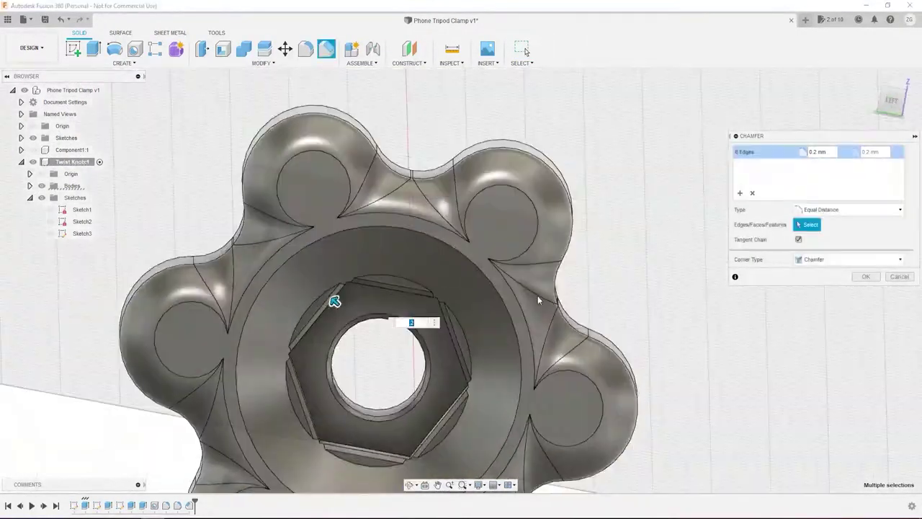
middle_click_drag(537, 299, 518, 306, "shift")
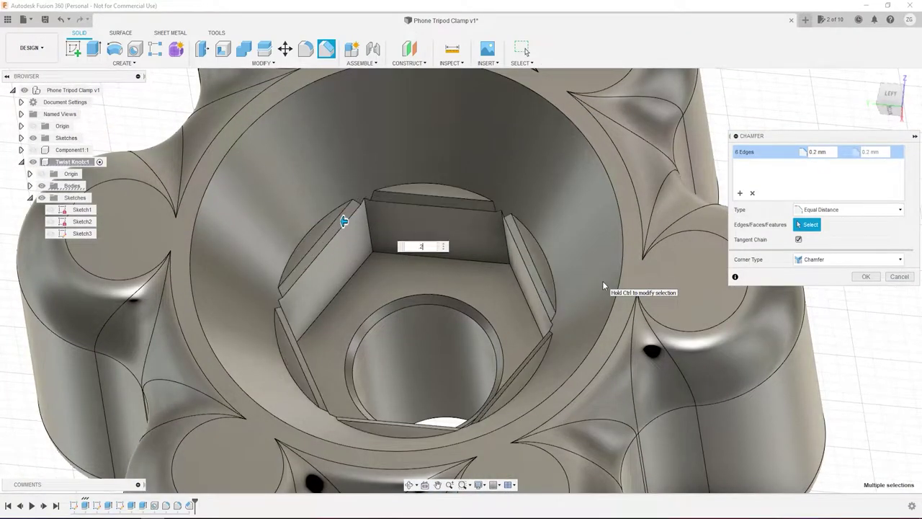
key("Return")
scroll(602, 286, "down", 5)
mouse_move(602, 286)
middle_mouse_down("shift")
mouse_move(625, 311)
mouse_move(783, 249)
mouse_move(721, 259)
middle_mouse_up("shift")
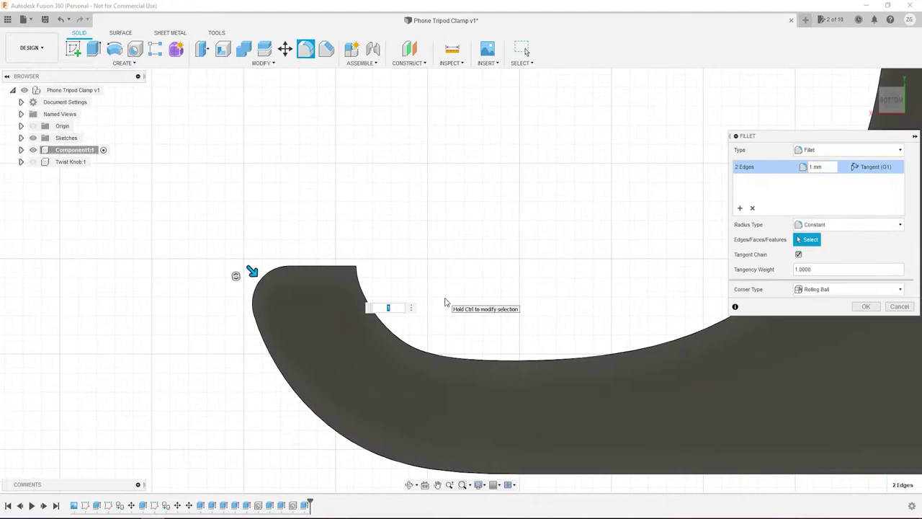
- Enter a 1.5 mm radius for the fillet on the two jaw edges
type("1.5")
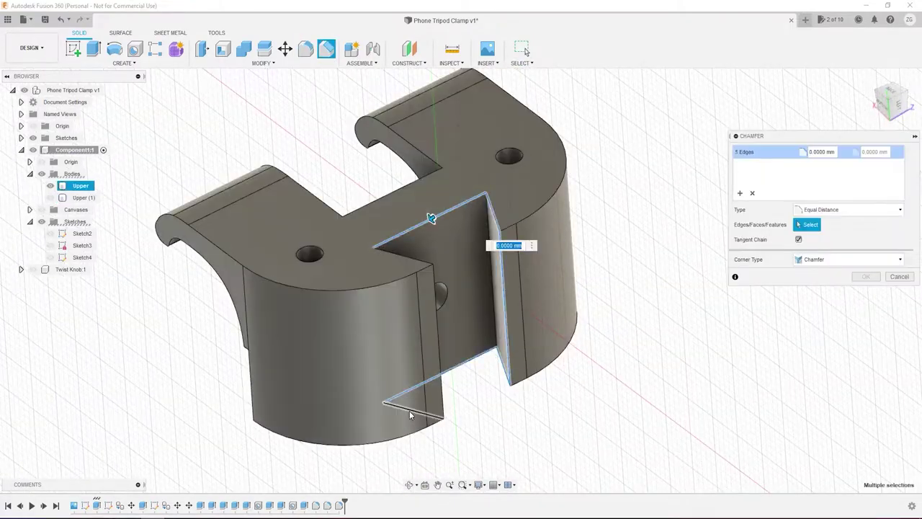
- Set the chamfer to 0.4 and add more clamp edges, including the upper hook's inner edge
mouse_move(661, 304)
middle_mouse_down("shift")
mouse_move(637, 276)
mouse_move(623, 280)
middle_mouse_up("shift")
type(".4")
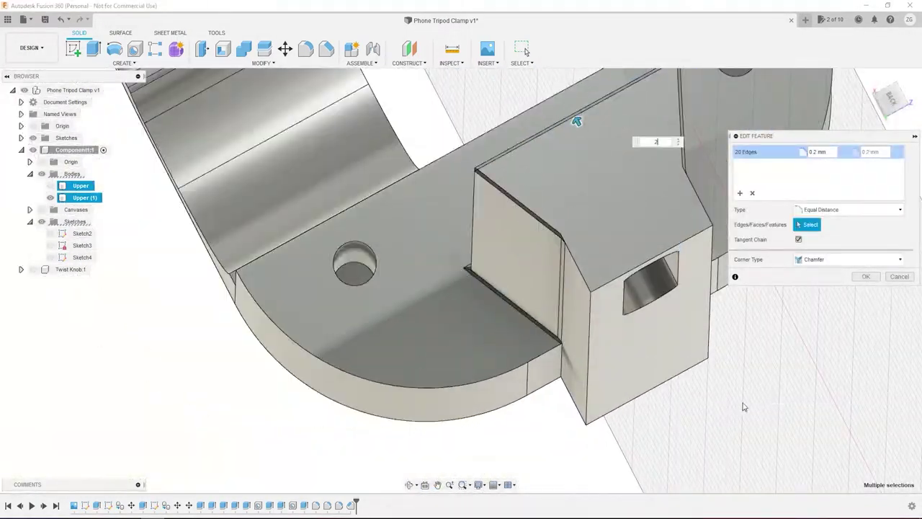
middle_click_drag(576, 121, 456, 182, "shift")
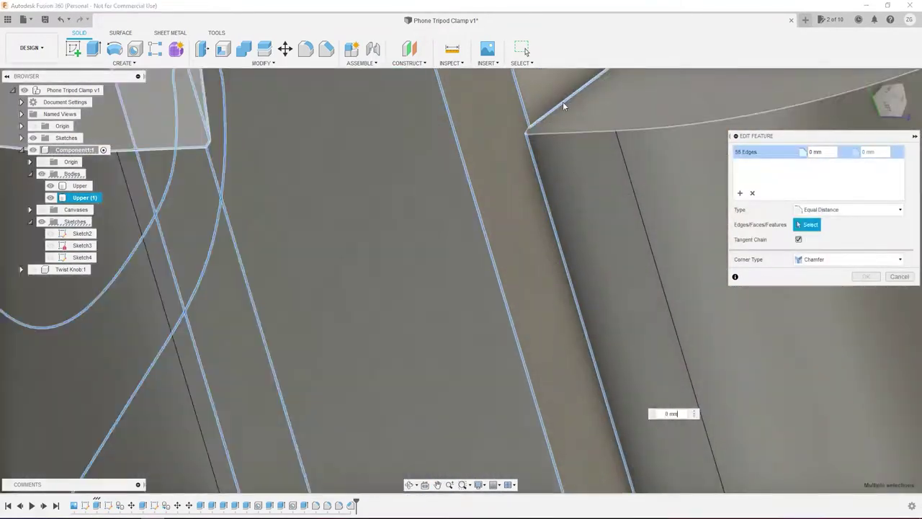
middle_click_drag(564, 305, 630, 423, "shift")
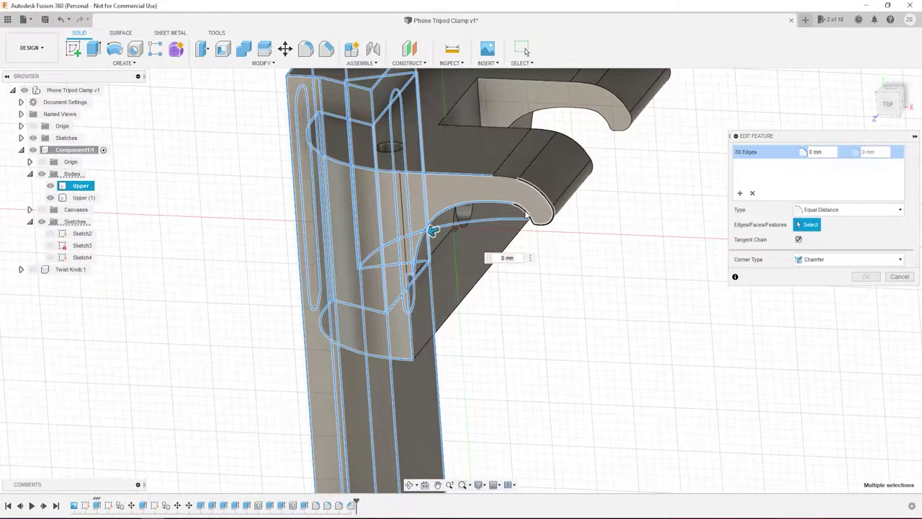
left_click(564, 182)
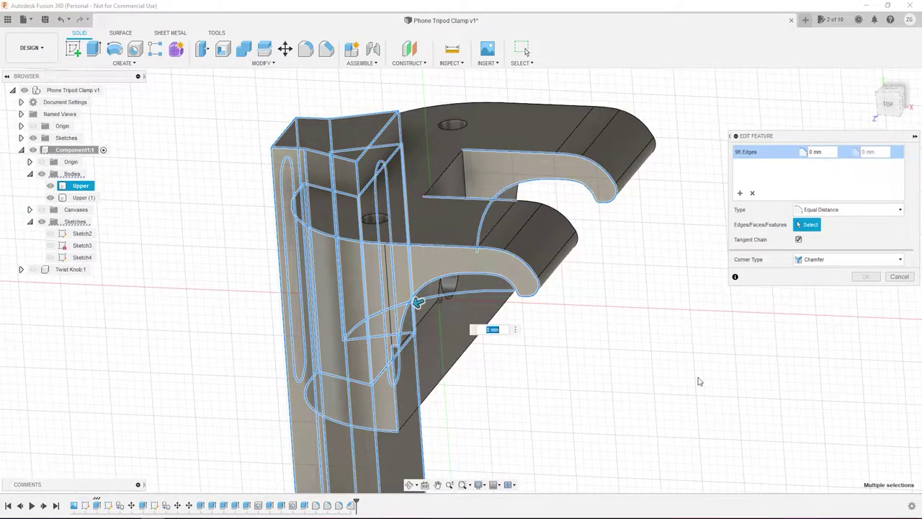
middle_click_drag(698, 381, 648, 403)
mouse_move(454, 210)
middle_mouse_down("shift")
mouse_move(735, 374)
mouse_move(720, 415)
mouse_move(671, 365)
middle_mouse_up("shift")
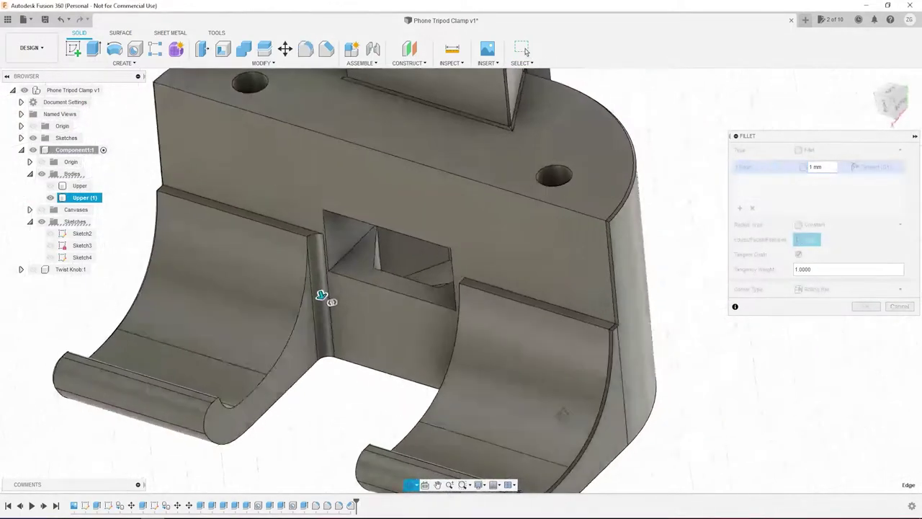
- Round the edge beside the central square pocket, entering a 0.2 radius
mouse_move(332, 301)
middle_mouse_down("shift")
mouse_move(637, 318)
mouse_move(626, 393)
mouse_move(681, 367)
middle_mouse_up("shift")
type(".2")
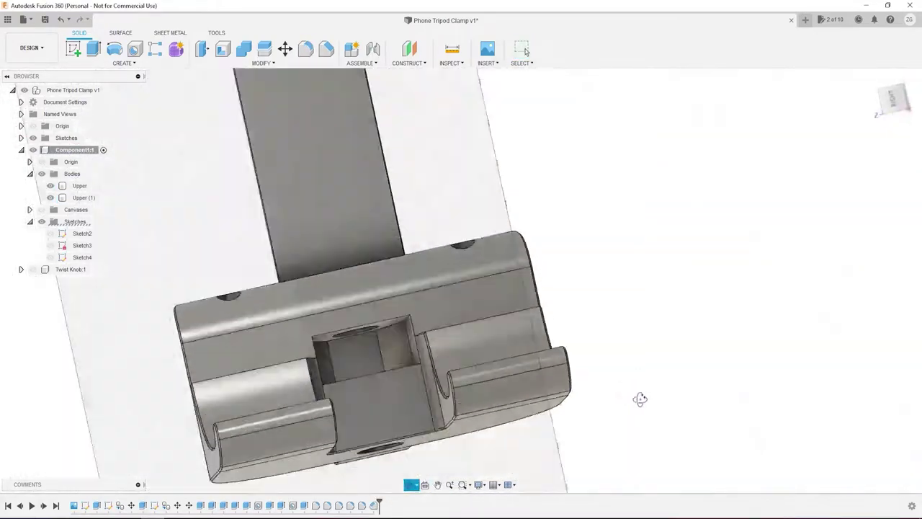
- Add further pocket, slot and hole edges to the chamfer selection
middle_click_drag(640, 399, 525, 50, "shift")
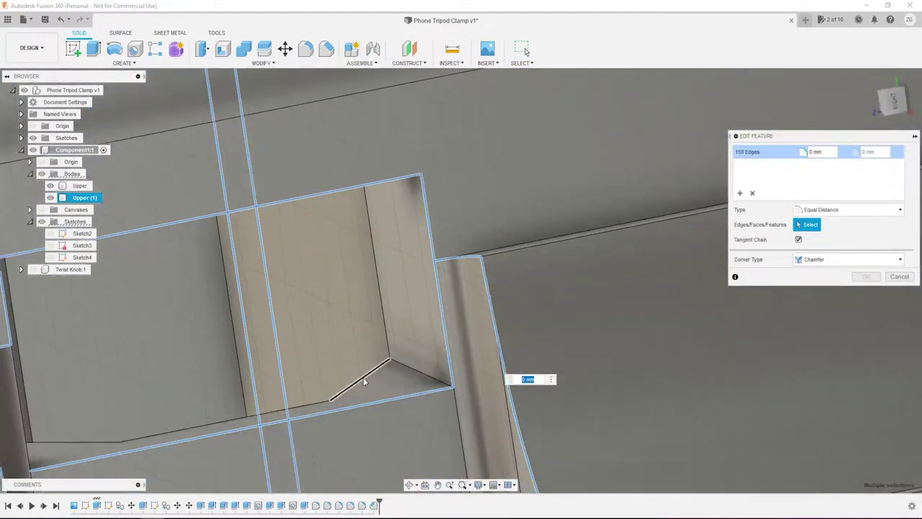
left_click(363, 381)
mouse_move(363, 382)
middle_mouse_down("shift")
mouse_move(109, 391)
mouse_move(390, 328)
mouse_move(705, 308)
middle_mouse_up("shift")
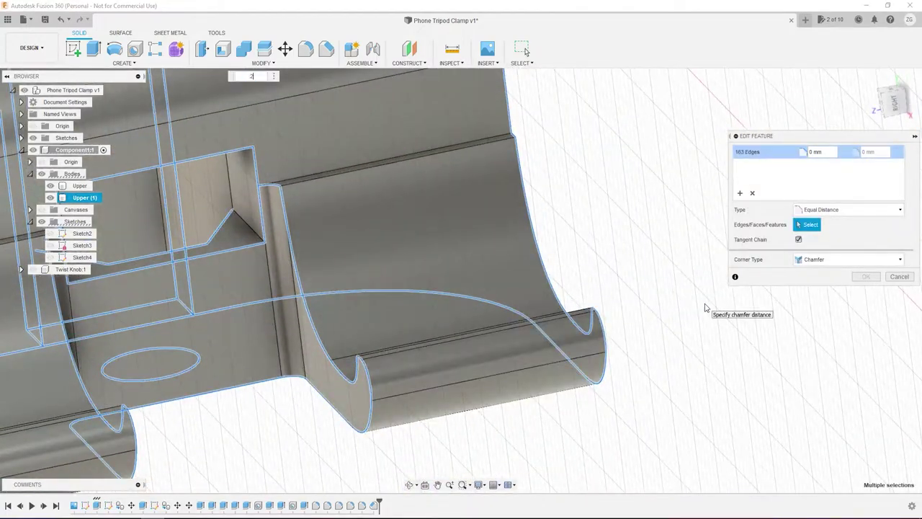
left_click(261, 234)
mouse_move(261, 234)
middle_mouse_down("shift")
mouse_move(339, 354)
mouse_move(386, 371)
mouse_move(374, 385)
middle_mouse_up("shift")
left_click(401, 99)
mouse_move(401, 100)
middle_mouse_down("shift")
mouse_move(457, 395)
mouse_move(480, 417)
mouse_move(593, 302)
mouse_move(562, 226)
middle_mouse_up("shift")
scroll(333, 308, "up", 5)
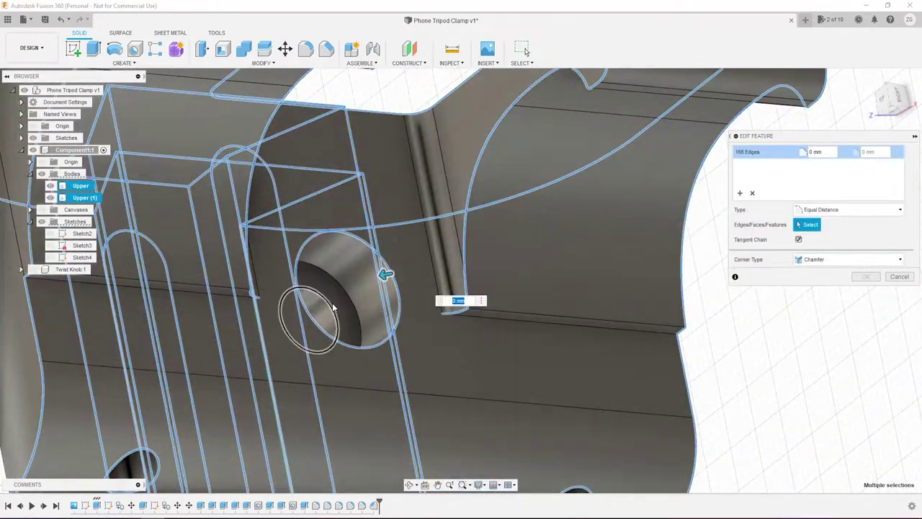
left_click(167, 427)
middle_click_drag(166, 427, 324, 403, "shift")
scroll(440, 379, "down", 5)
middle_click_drag(439, 379, 653, 265, "shift")
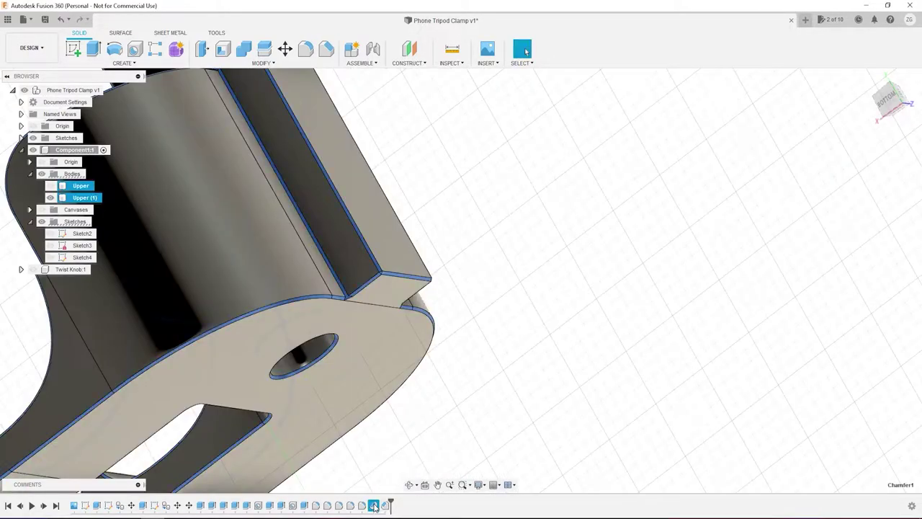
middle_click_drag(484, 267, 569, 302, "shift")
scroll(584, 314, "up", 5)
- Apply the 5 mm fillet to the clamp foot's outer corner
key("Escape")
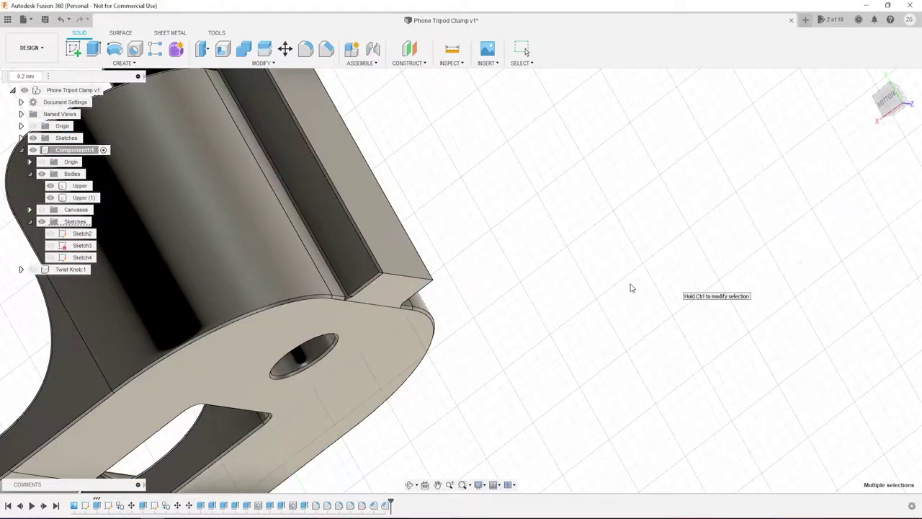
middle_click_drag(580, 247, 627, 344, "shift")
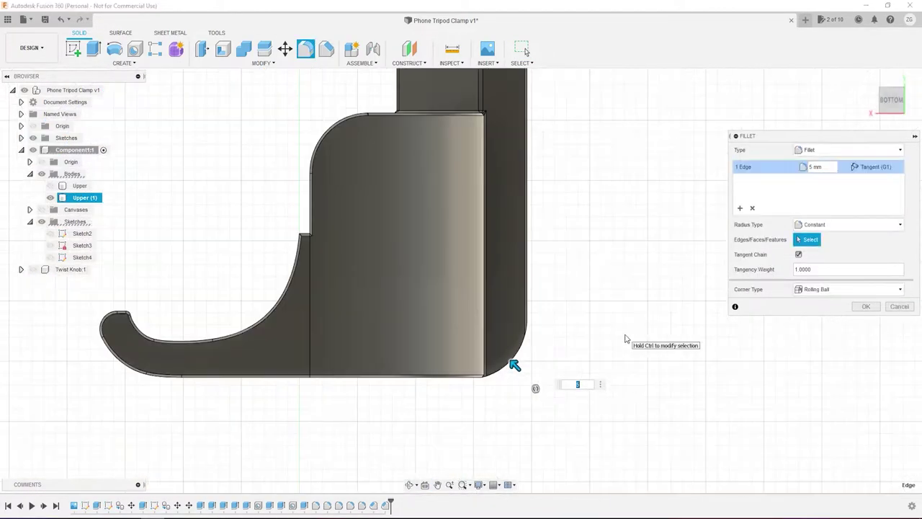
key("Return")
middle_click_drag(735, 362, 433, 446, "shift")
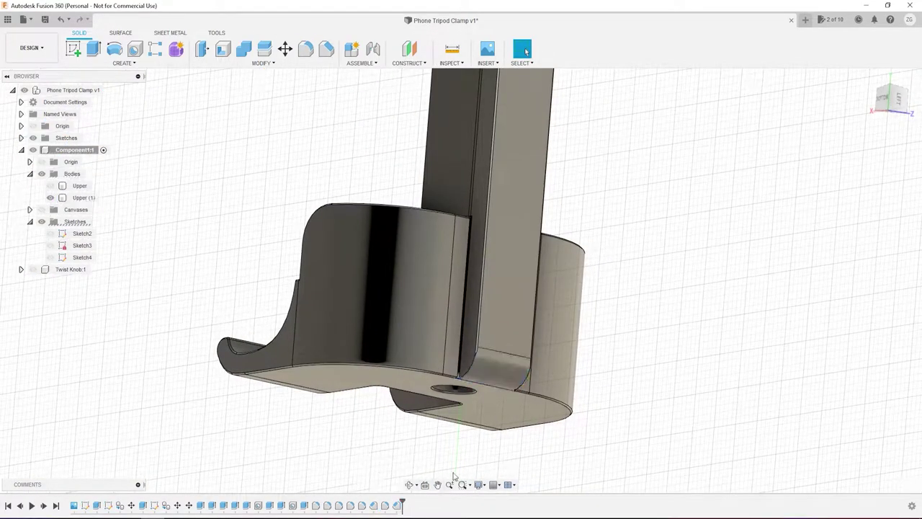
- Abandon a chamfer on a base edge and roll the history marker back to an earlier feature
left_click(326, 48)
scroll(700, 371, "up", 3)
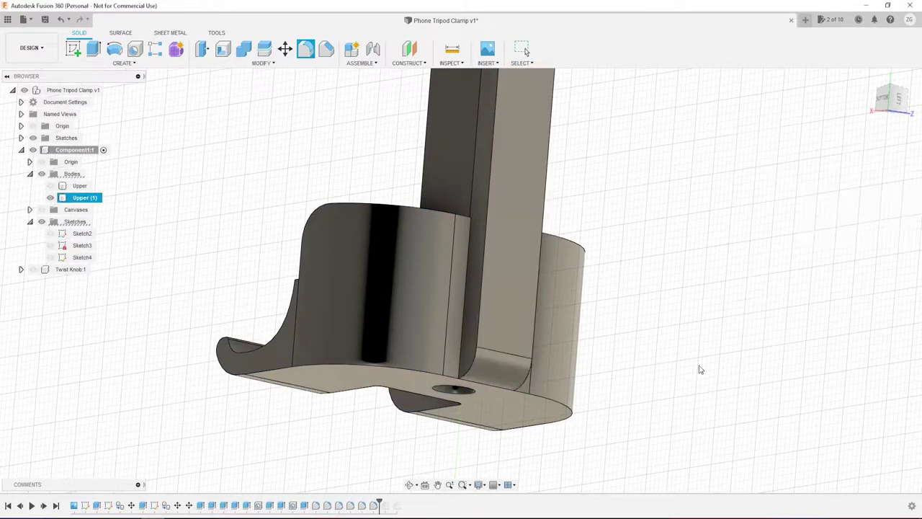
scroll(504, 338, "up", 3)
left_click(478, 330)
left_click(899, 278)
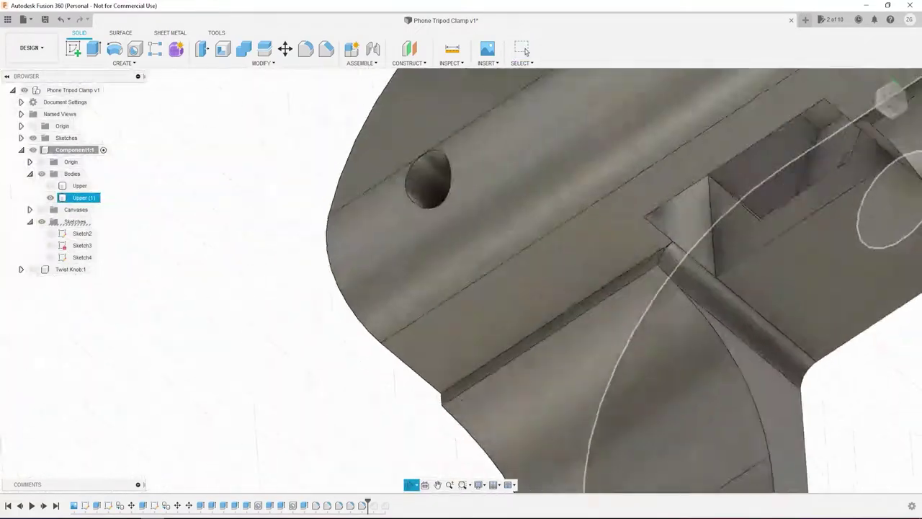
right_click(374, 505)
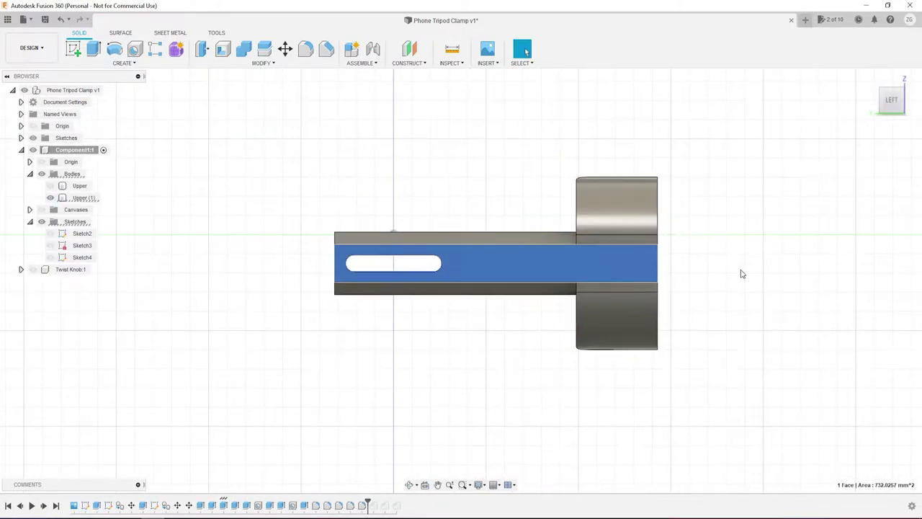
- Section the clamp, extrude the pin body into the hole, and apply the 1.5 mm pin-tip fillets
left_click(452, 63)
left_click(472, 171)
left_click(418, 90)
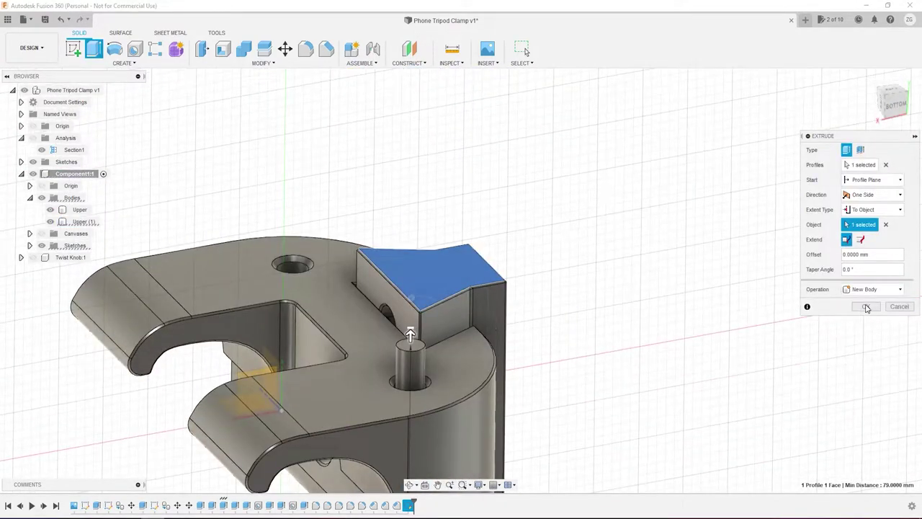
left_click(866, 308)
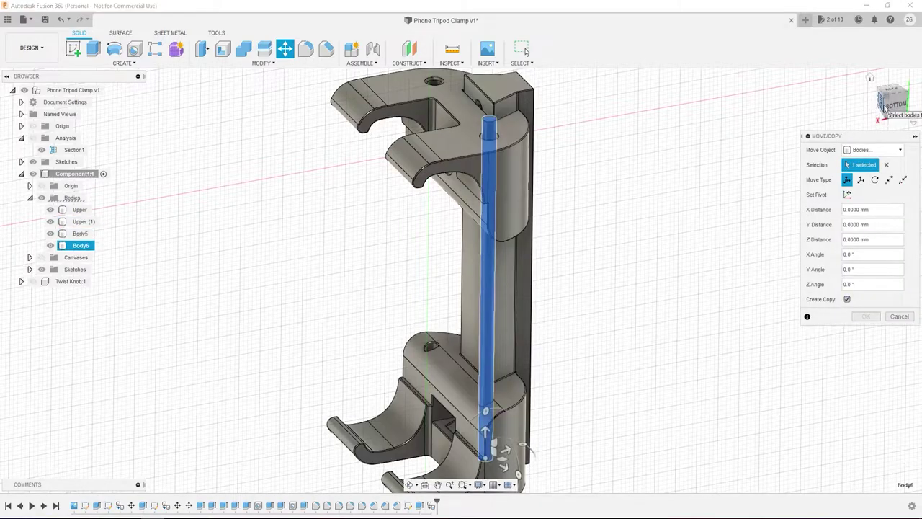
left_click(884, 107)
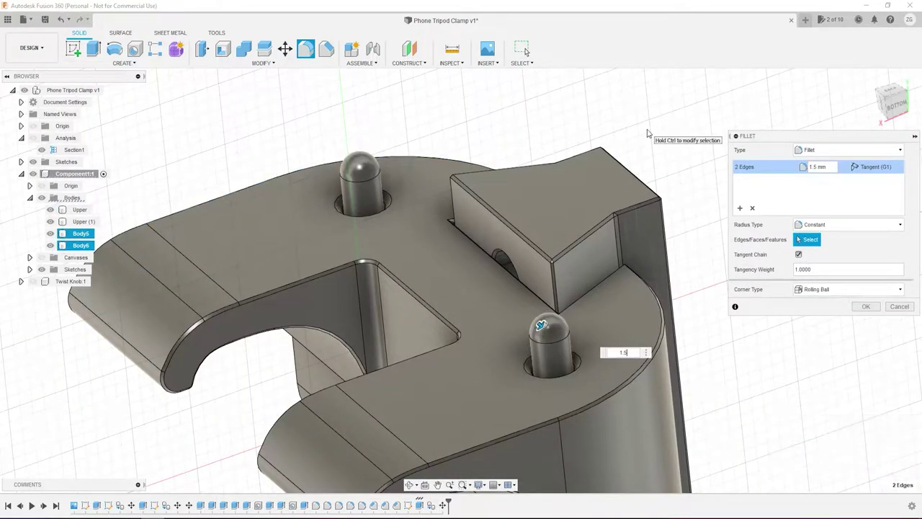
left_click(866, 306)
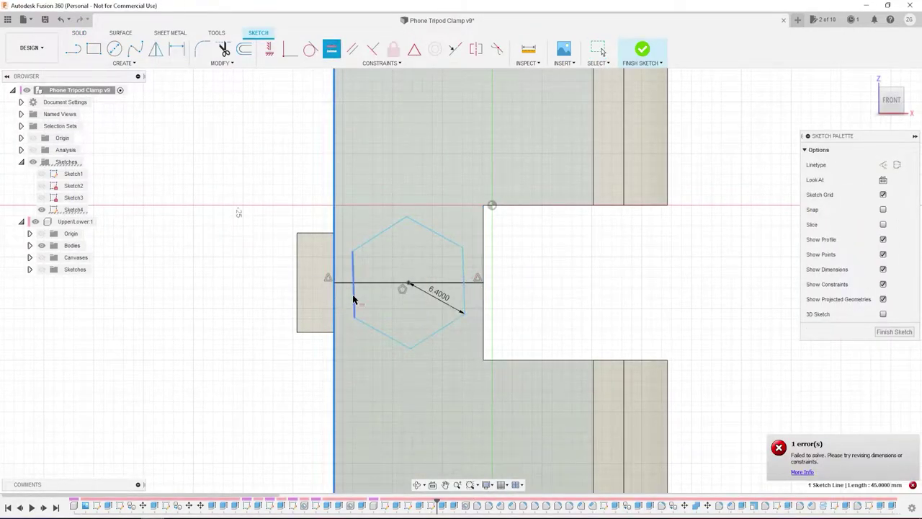
- Undo the sketch error, add 12.8 mm and 6.4 mm circles to the hexagon, and start extruding the nut
key("ctrl+z")
key("c")
left_click(408, 283)
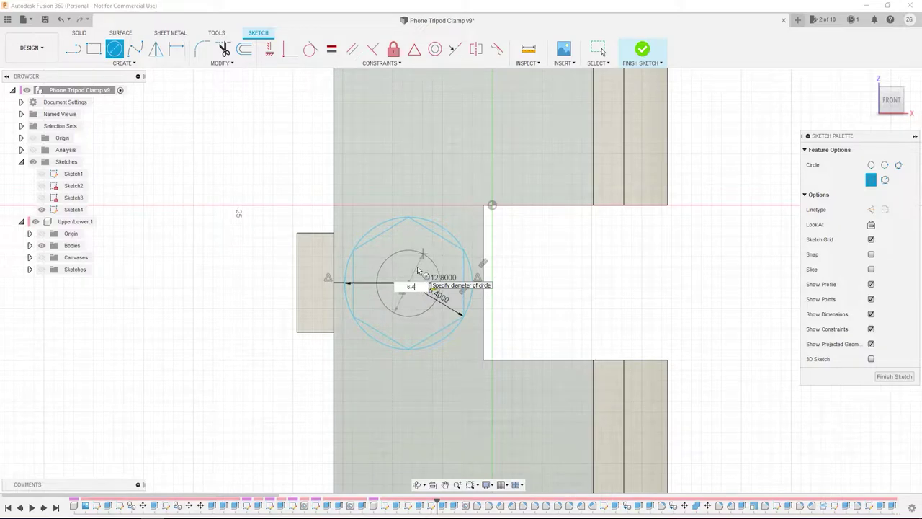
key("l")
scroll(461, 285, "up", 3)
left_click(379, 395)
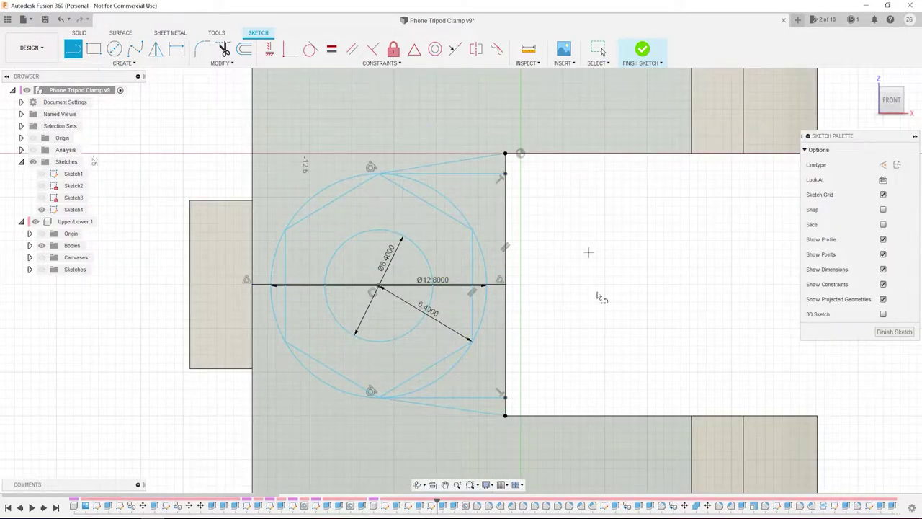
left_click(893, 331)
key("e")
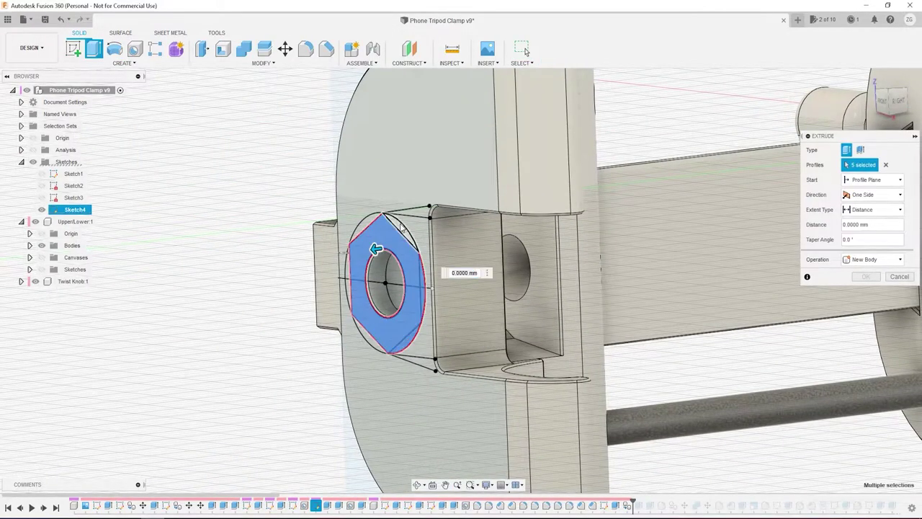
- Extrude the pocket face as a new body
left_click(861, 215)
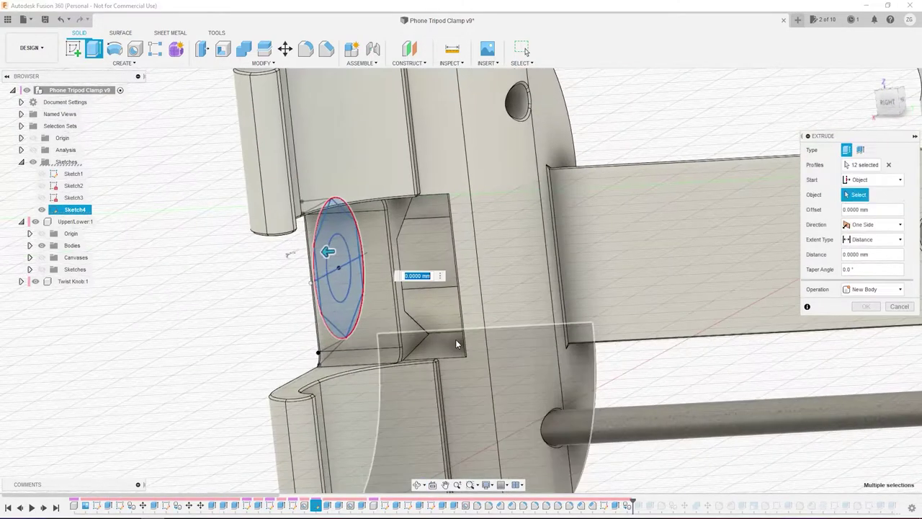
type("-6.2000")
left_click(865, 335)
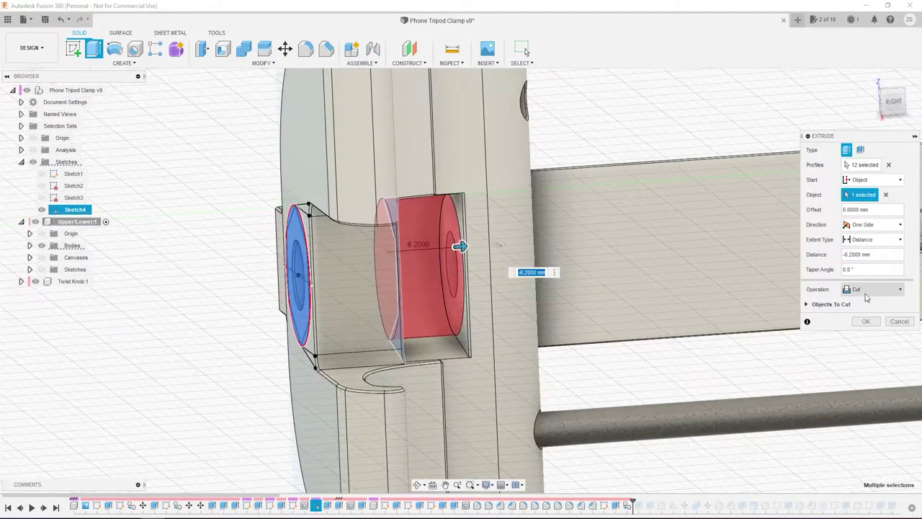
left_click(880, 322)
- Extrude the cylinder's end face 4 mm with a -45° taper
key("e")
left_click(532, 277)
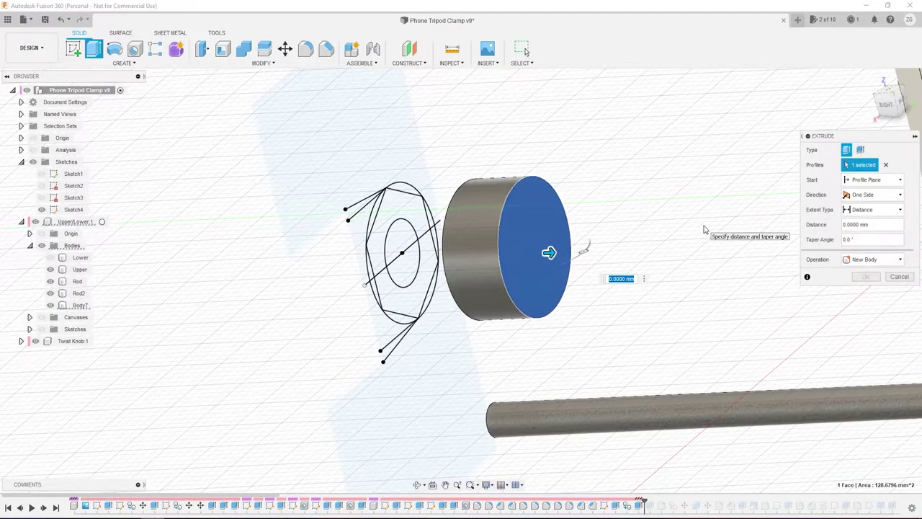
type("4")
key("Tab")
type("-45")
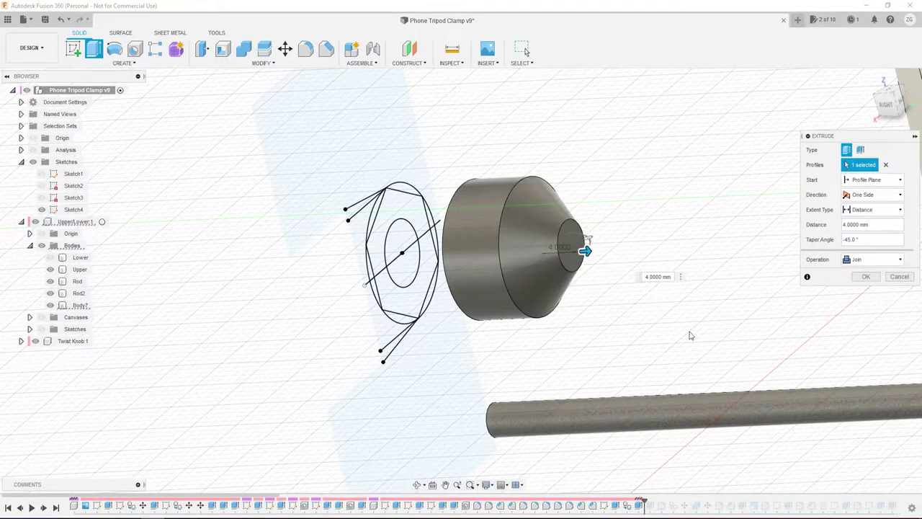
type("f")
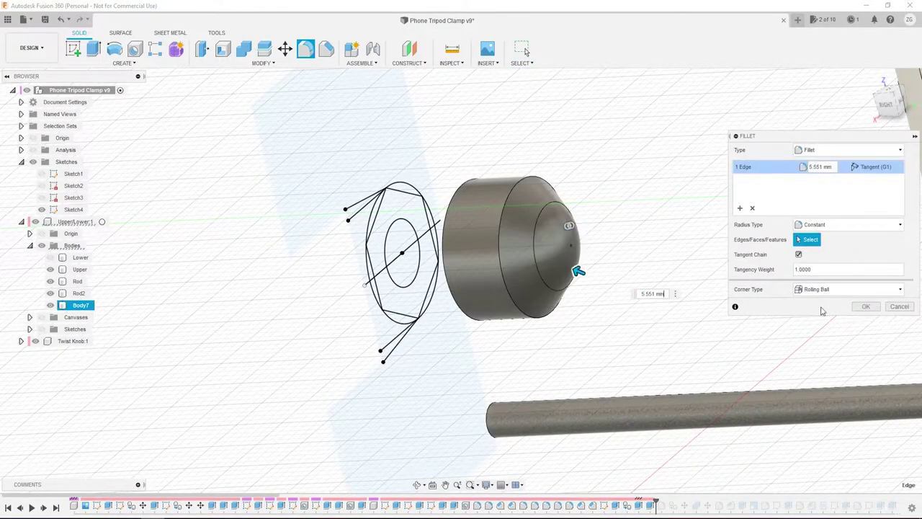
key("Return")
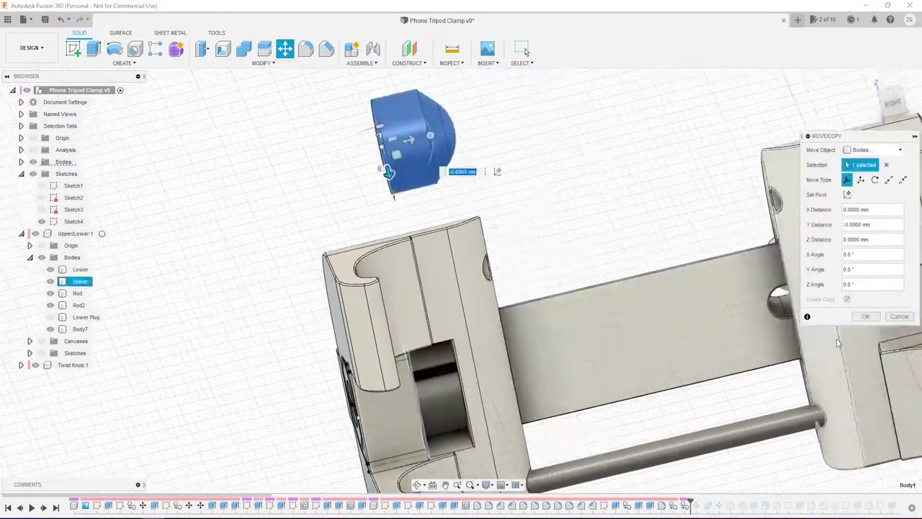
- Move the Lower Plug into place and set up cutting it from Lower
key("Return")
left_click(58, 318)
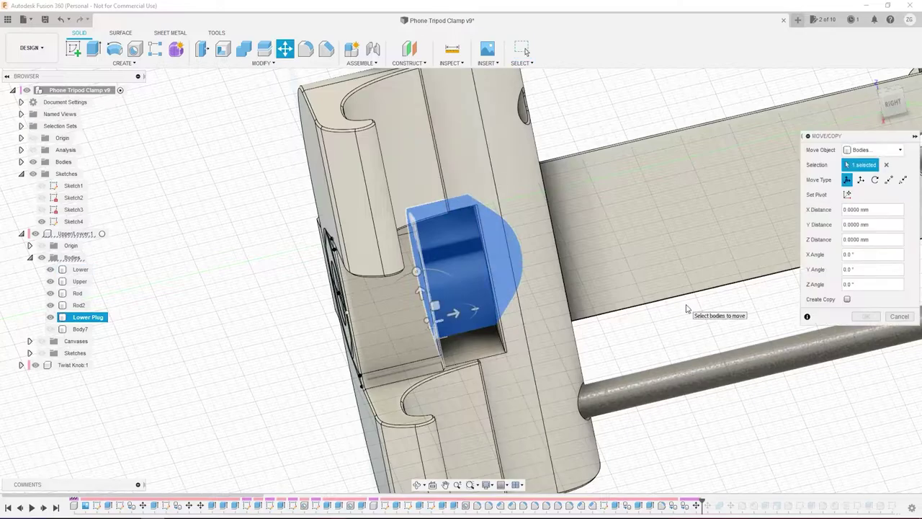
left_click(893, 179)
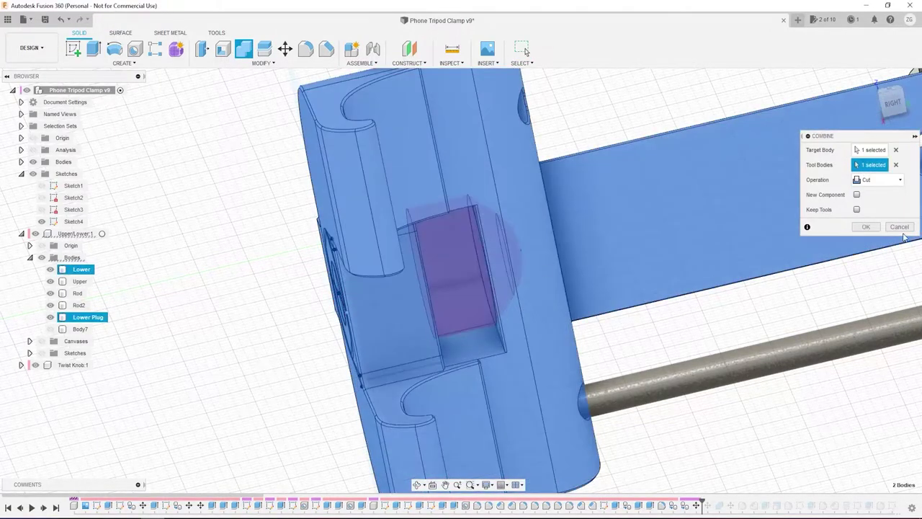
- Complete the Lower cut and fillet the hex nut's edges at 0.5 mm
key("Return")
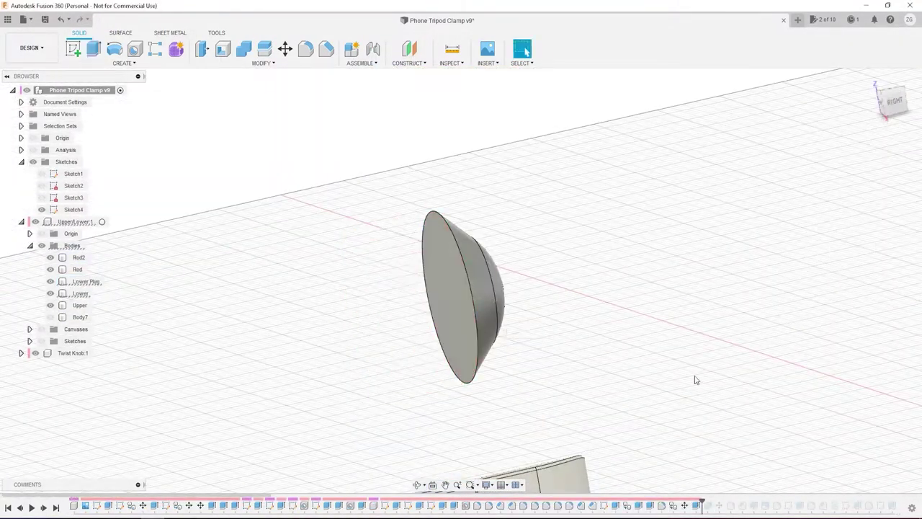
middle_click_drag(696, 376, 445, 300, "shift")
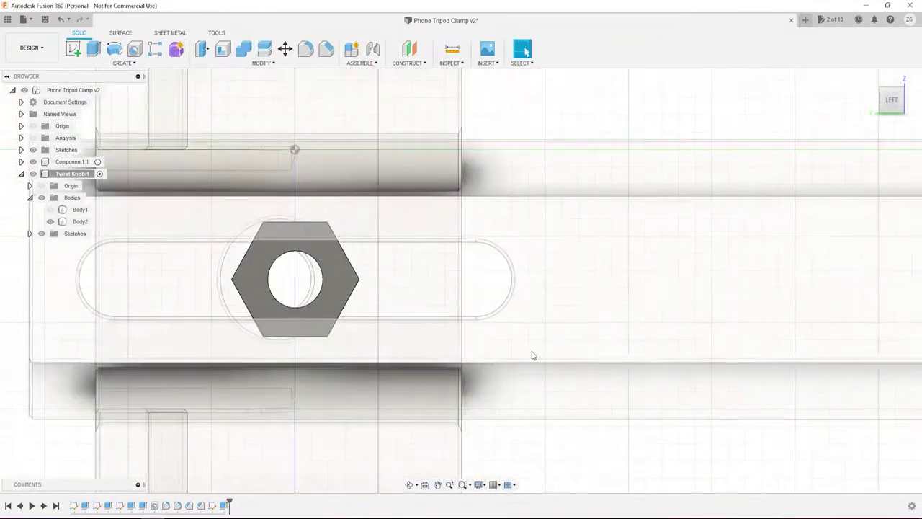
middle_click_drag(533, 355, 536, 337, "shift")
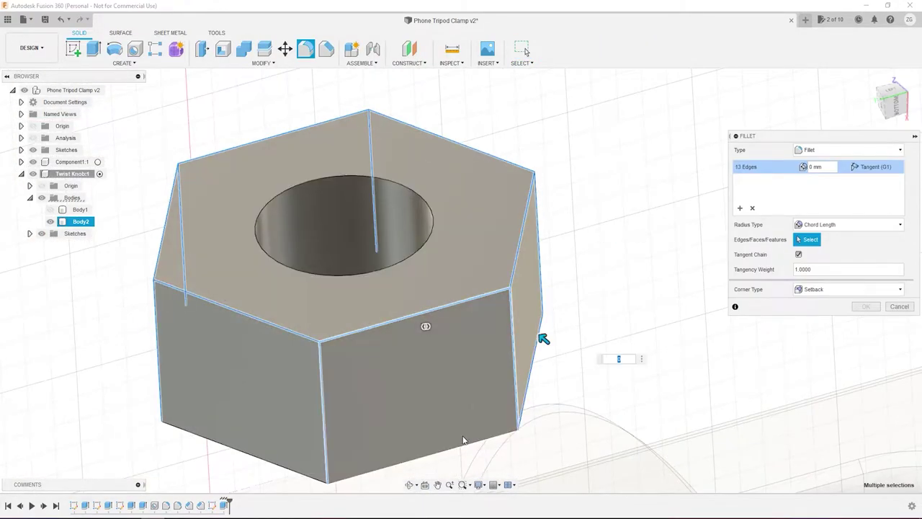
type(".5")
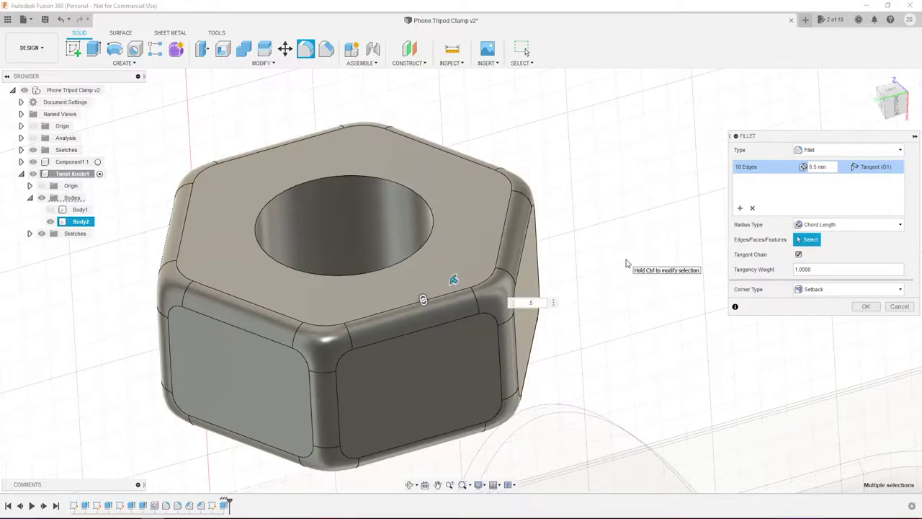
left_click(842, 225)
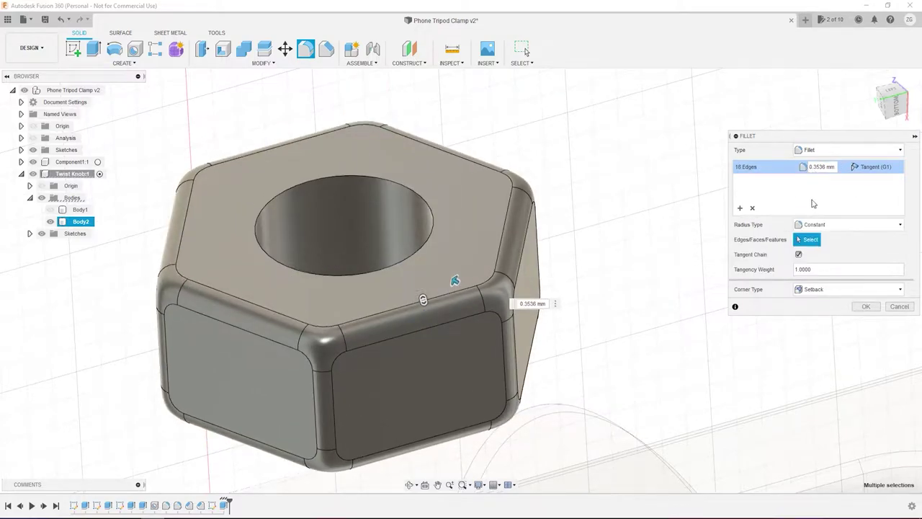
left_click(790, 272)
type("5")
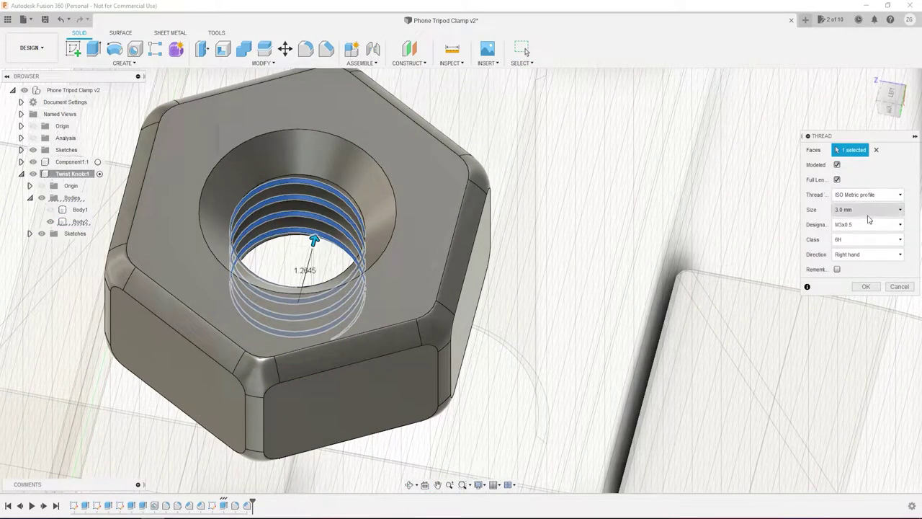
- Add a modeled 4.0 mm M4x0.5 thread inside the nut's hole
scroll(868, 210, "down", 1)
left_click(868, 210)
left_click(834, 278)
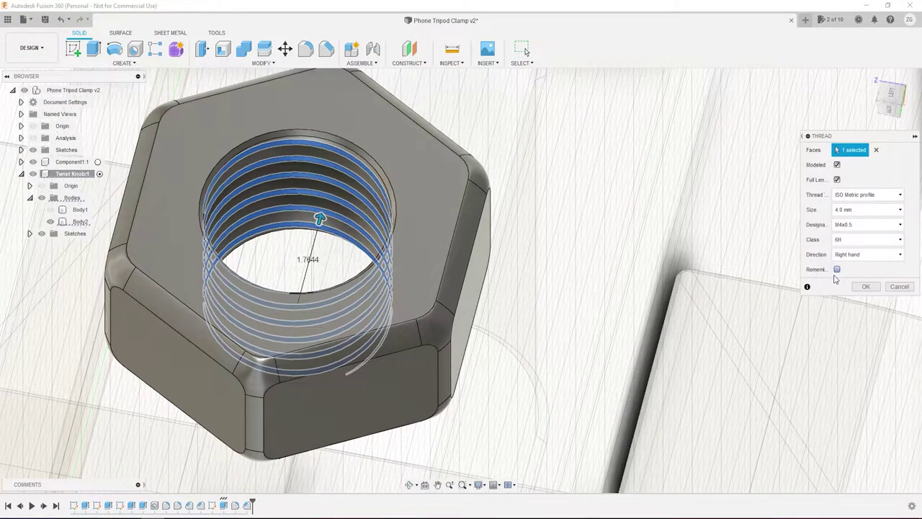
left_click(864, 286)
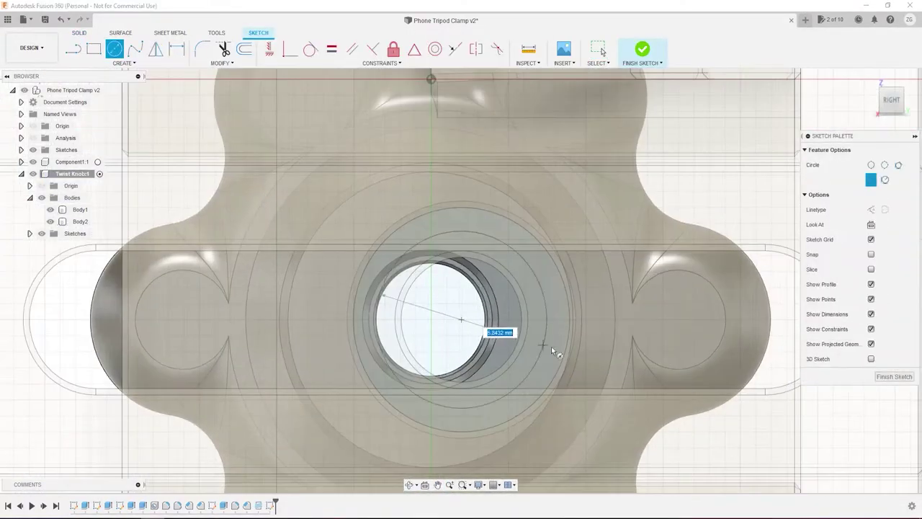
- Give the cap circle a 6 mm diameter and round the cylinder's top edge
type("6.98")
key("Return")
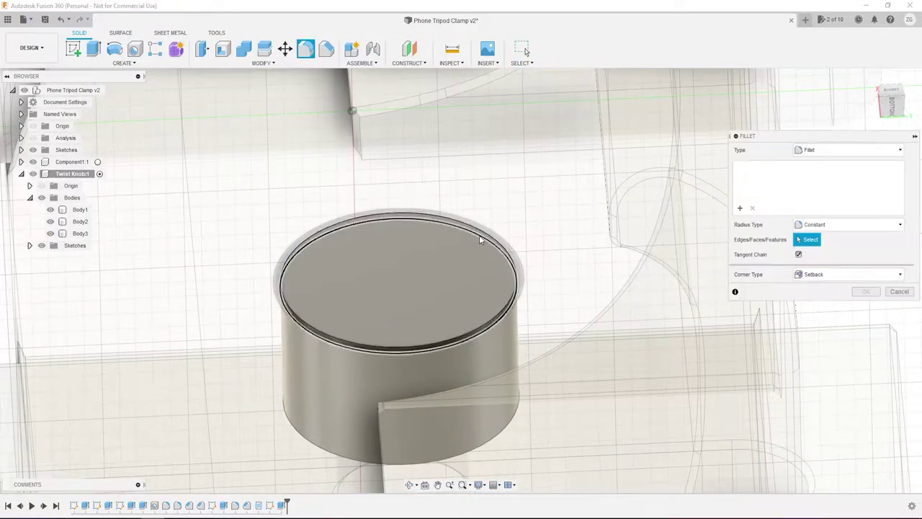
left_click(480, 237)
type("3")
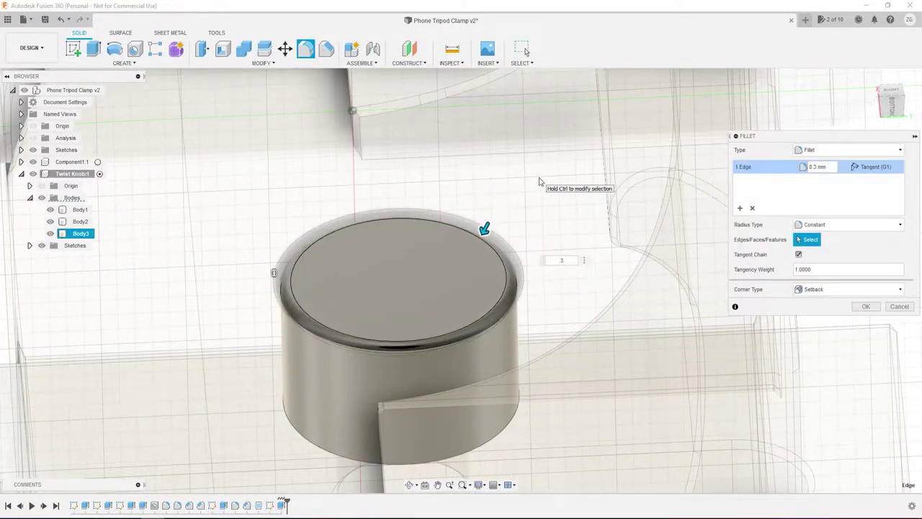
key("Return")
- Sketch a hexagon on the cylinder's top face and cut it into the cap
left_click(418, 297)
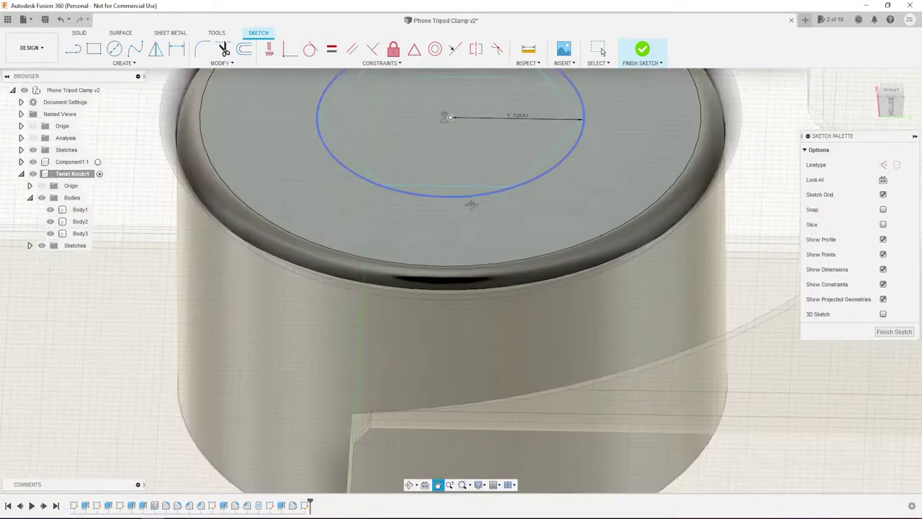
middle_click_drag(571, 285, 646, 306, "shift")
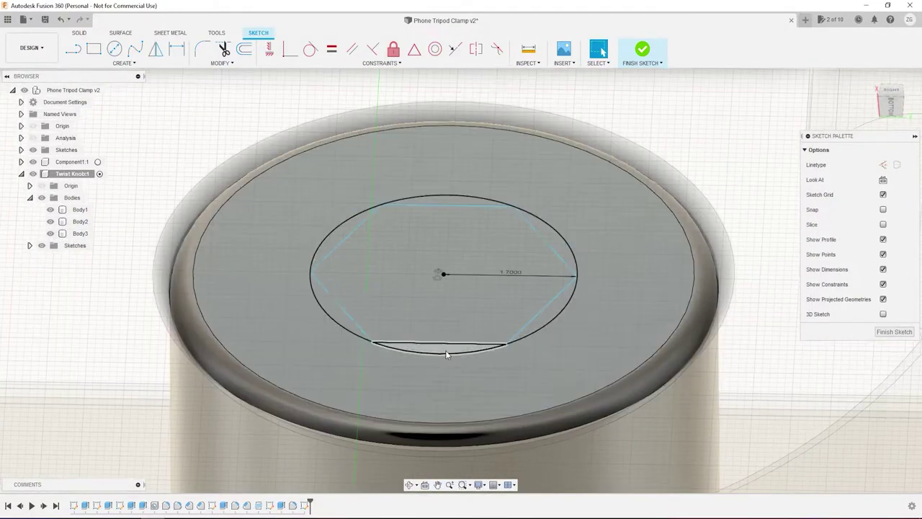
key("e")
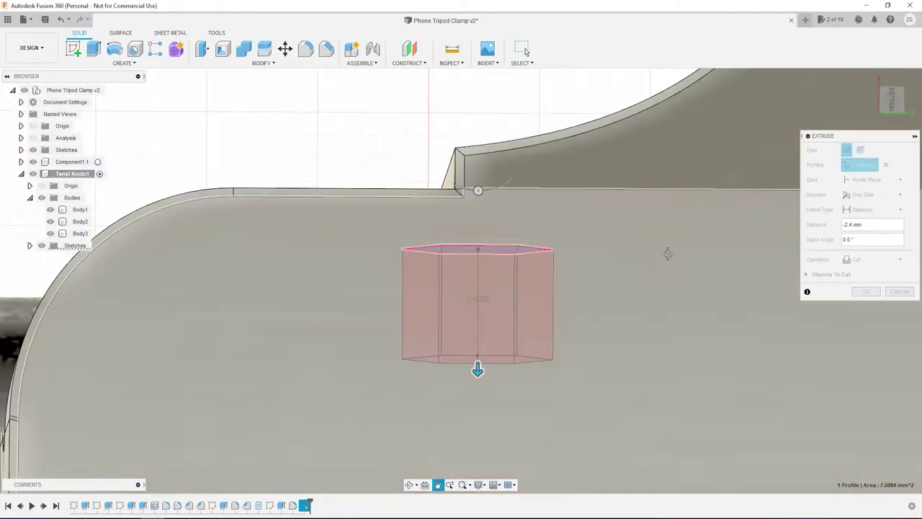
key("Return")
- Cut a shallow 0.1 mm recess into the cap, then try and abandon a rim fillet
key("e")
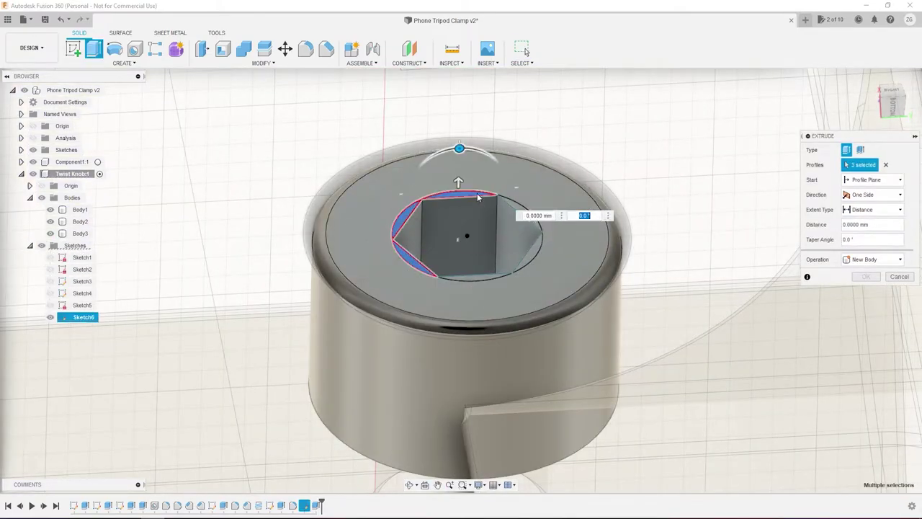
left_click_drag(475, 274, 479, 284)
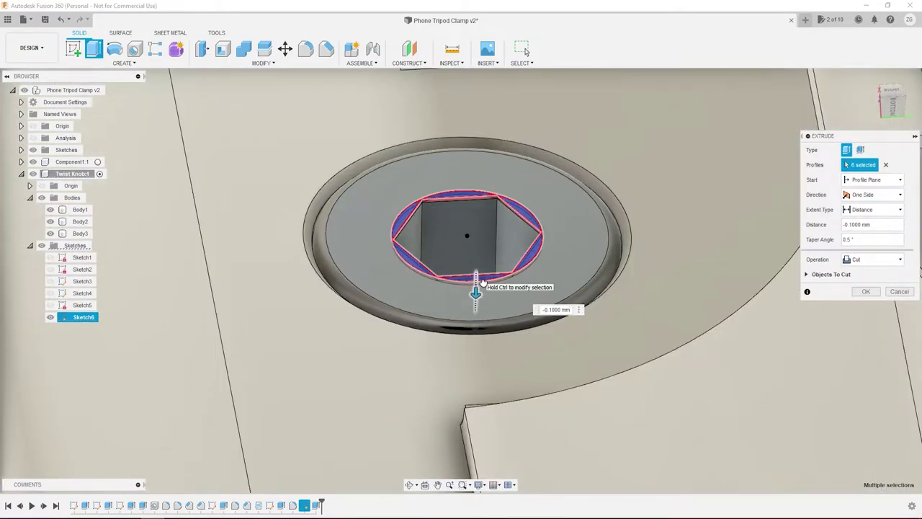
key("Return")
left_click(305, 48)
left_click(435, 195)
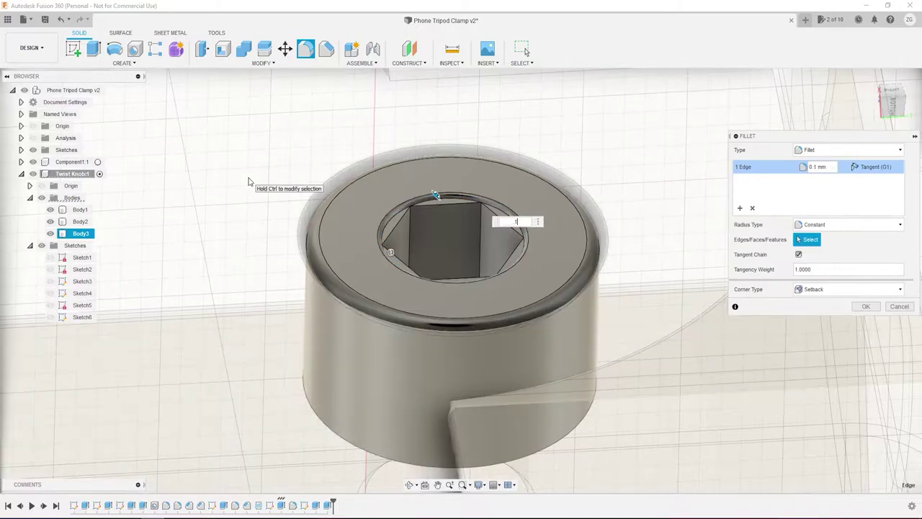
left_click(910, 308)
- Try rounding and chamfering the hexagon socket edges, then cancel without changes
key("f")
left_click(431, 202)
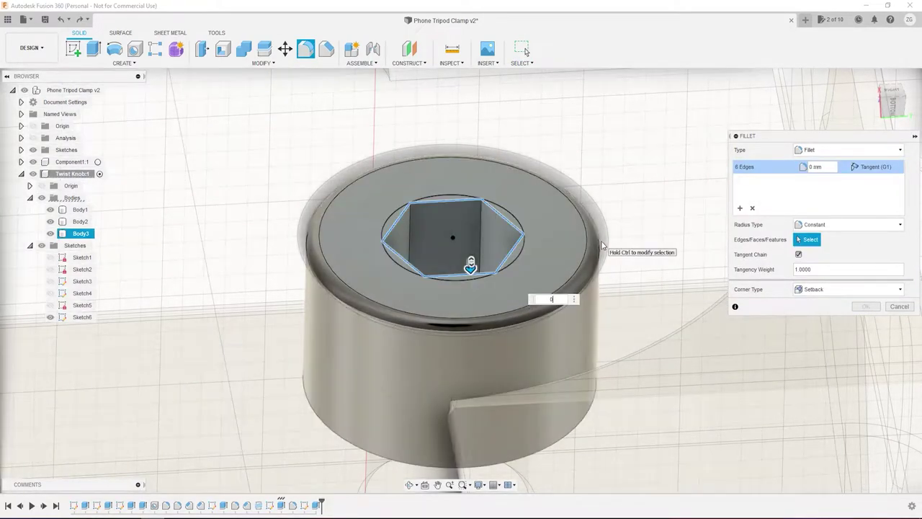
key("Escape")
left_click(470, 228)
key("c")
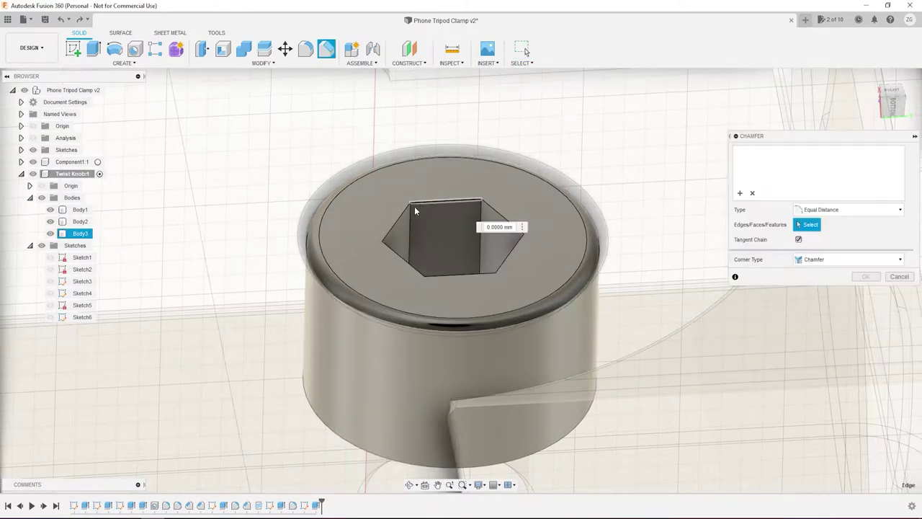
left_click(414, 206)
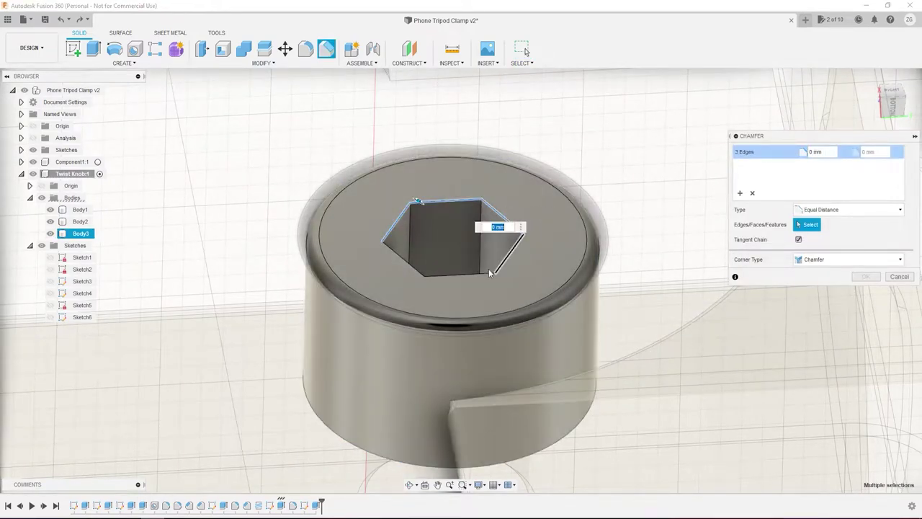
key("f")
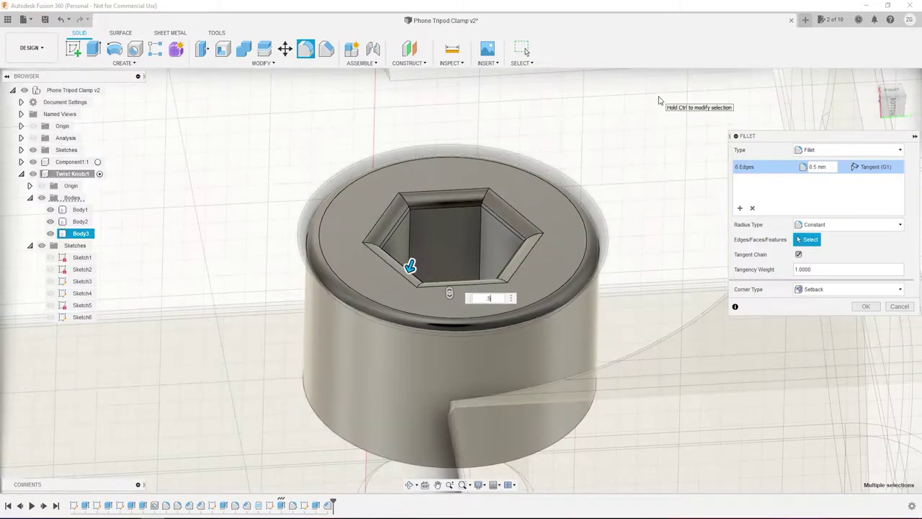
key("Escape")
scroll(611, 300, "up", 5)
scroll(611, 301, "down", 5)
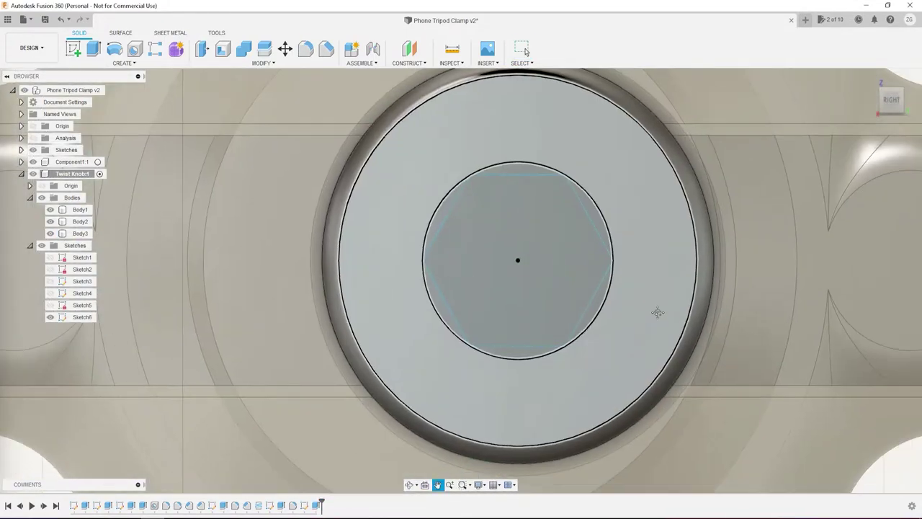
- Cut a shallow circular recess from all profiles inside the cap's inner circle
key("e")
left_click(441, 381)
left_click_drag(441, 389, 634, 338)
middle_click_drag(634, 338, 551, 317, "shift")
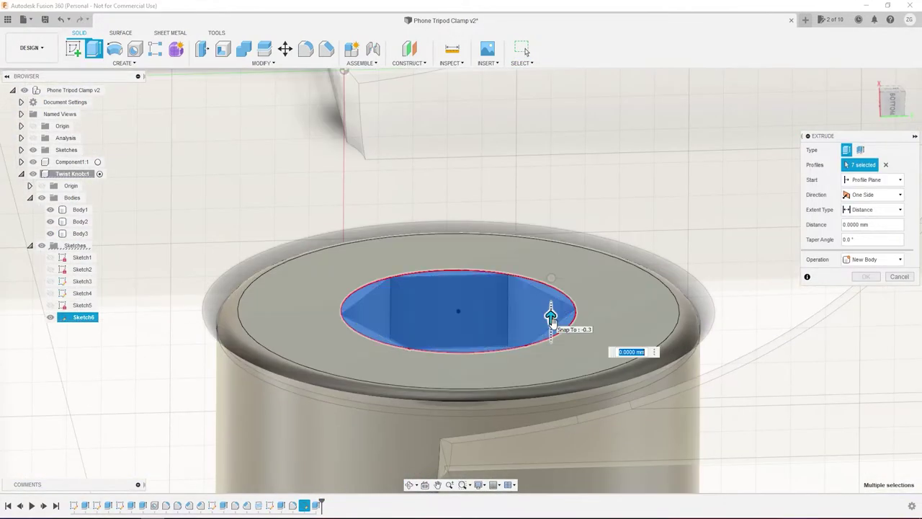
type("-.2")
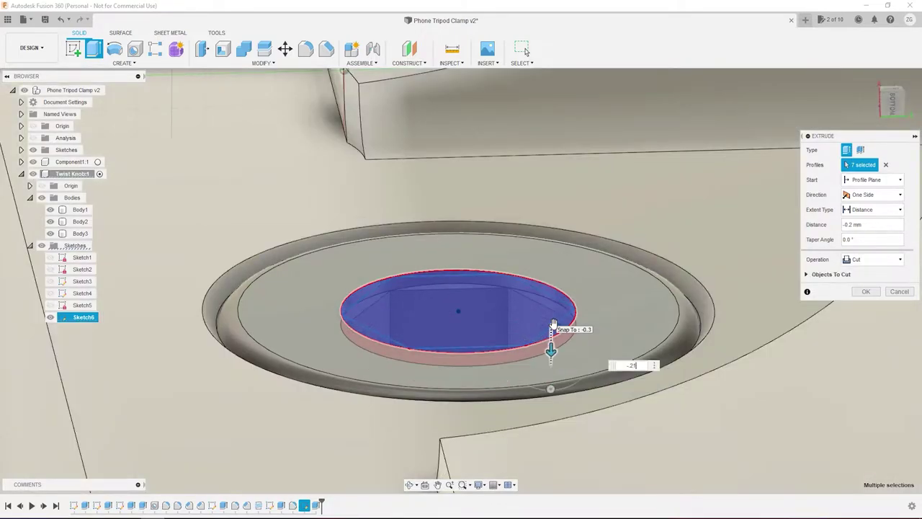
left_click_drag(553, 324, 596, 317)
scroll(597, 317, "up", 3)
key("Return")
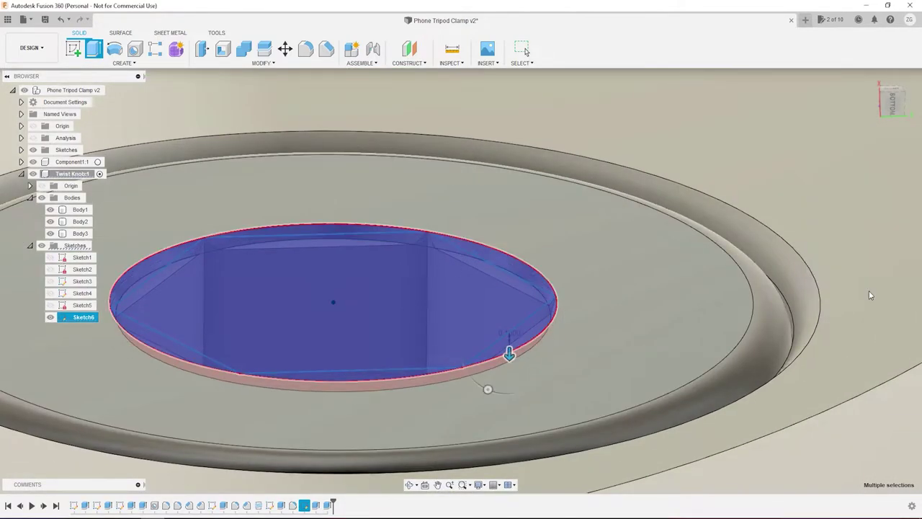
- Start a 0.5 mm fillet on the hole's top edge loop
middle_click_drag(508, 350, 726, 298, "shift")
left_click(305, 49)
left_click(383, 271)
double_click(384, 271)
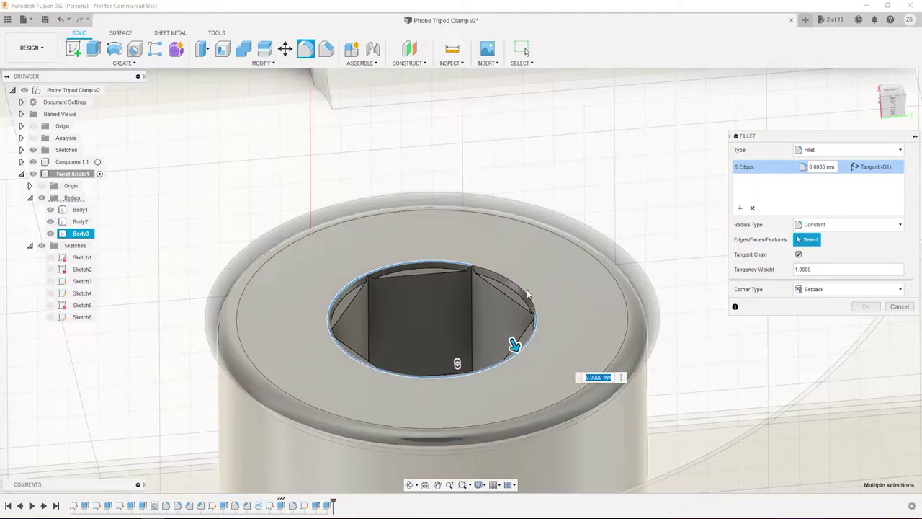
type(".5")
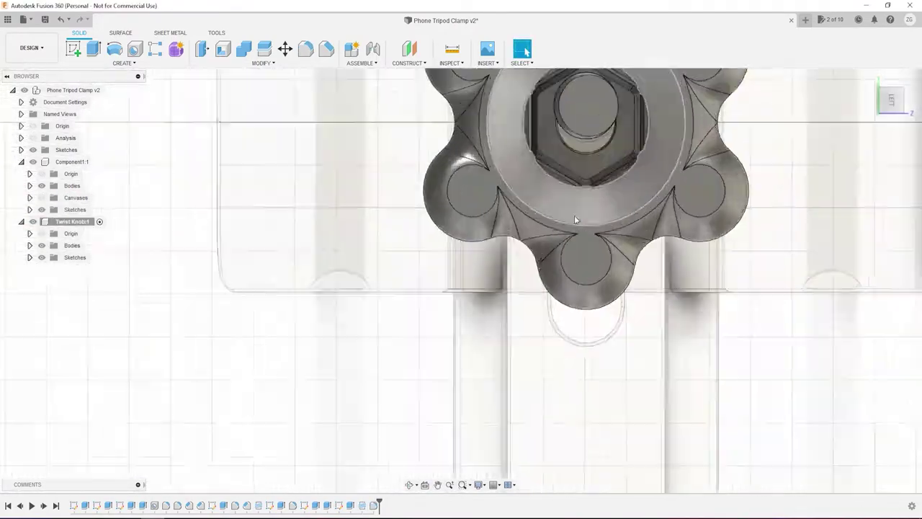
- Select the nut body and try a point-to-point move onto the bolt end, then abandon it
left_click(78, 258)
left_click(80, 269)
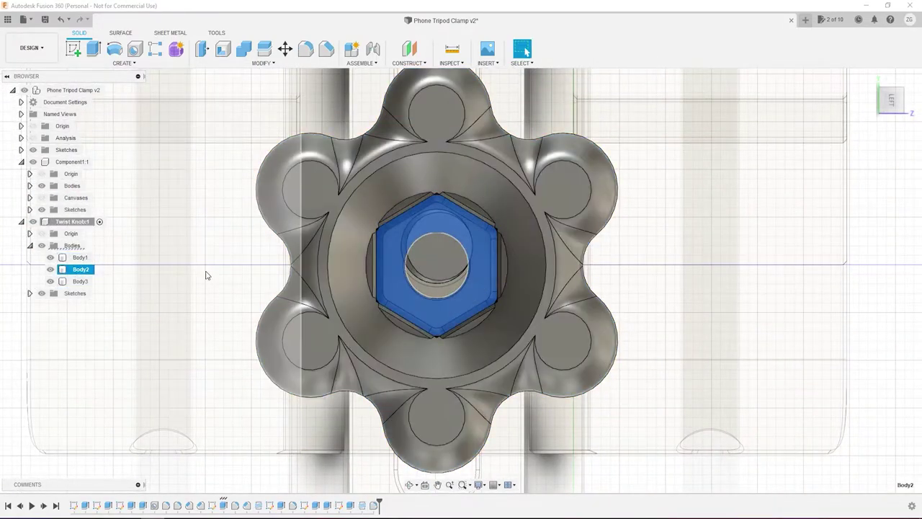
key("m")
left_click(889, 180)
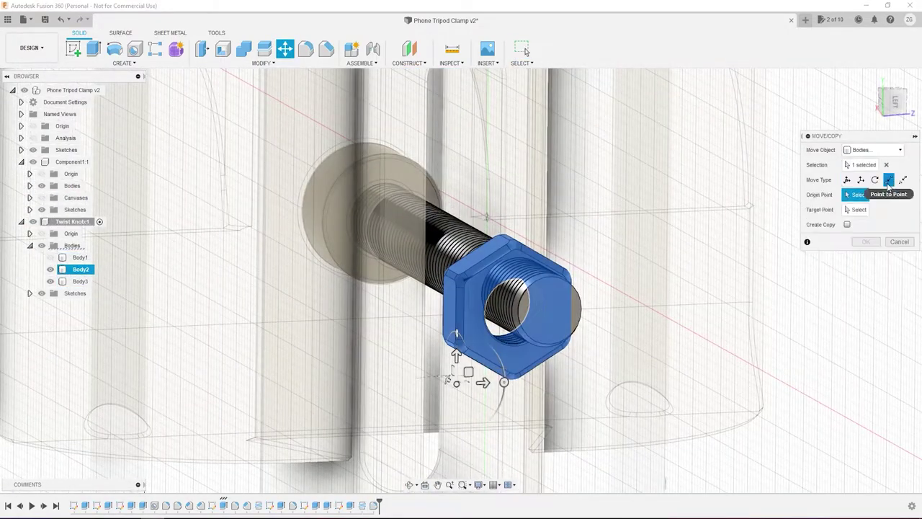
left_click(52, 281)
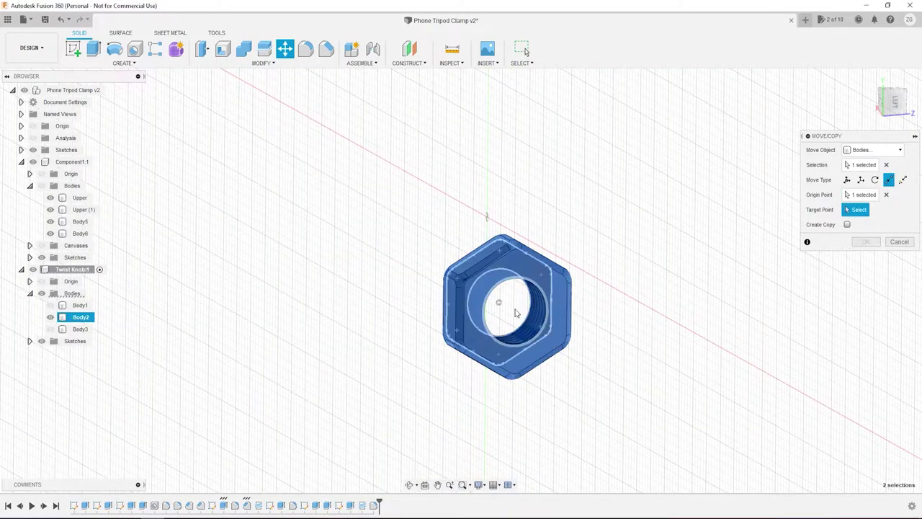
left_click(551, 311)
left_click(899, 241)
- Align the nut body onto the bolt end's centre using Align with Bodies
left_click(362, 64)
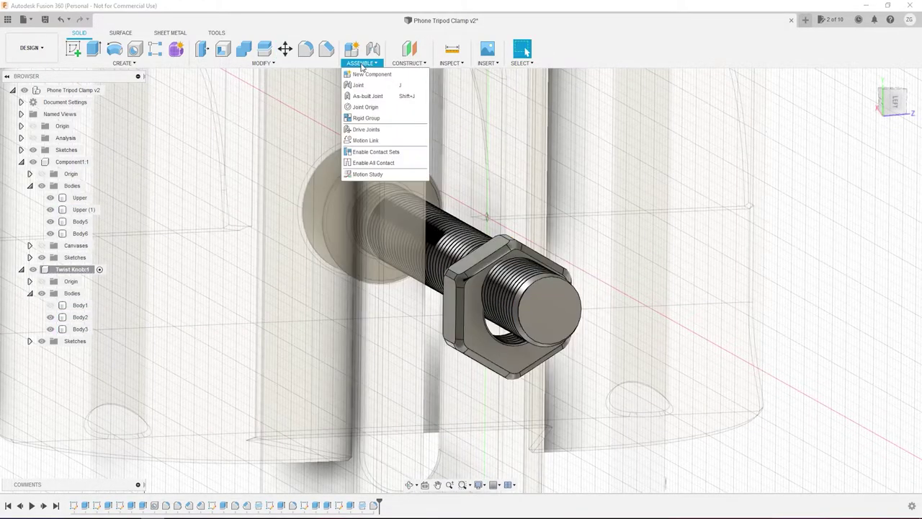
left_click(216, 208)
left_click(900, 149)
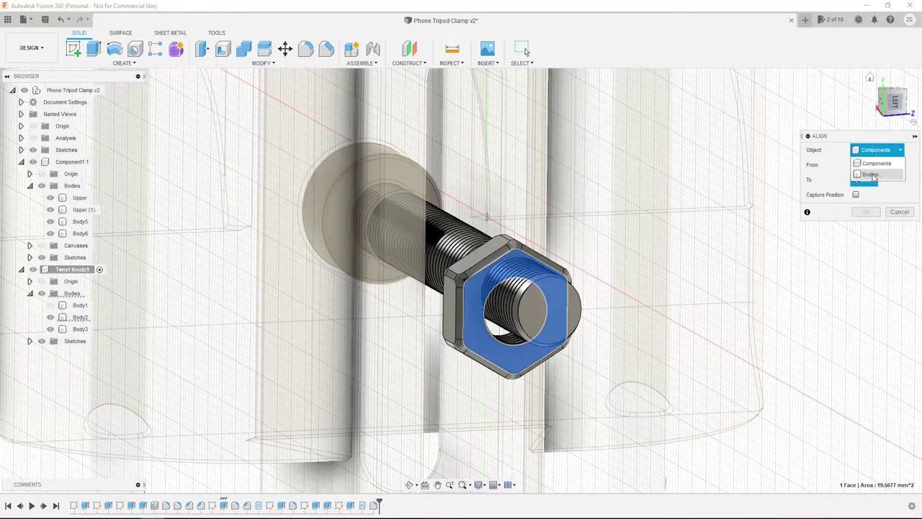
left_click(864, 173)
scroll(592, 274, "up", 5)
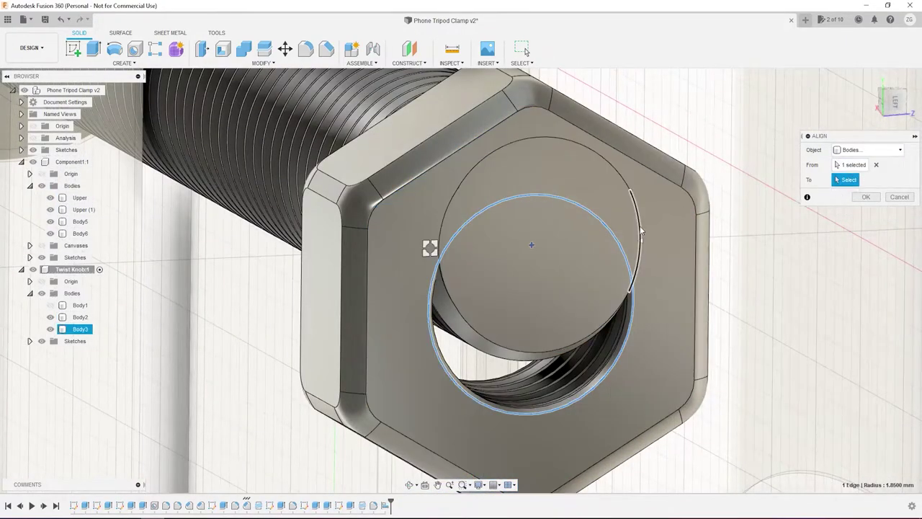
left_click(540, 246)
key("Return")
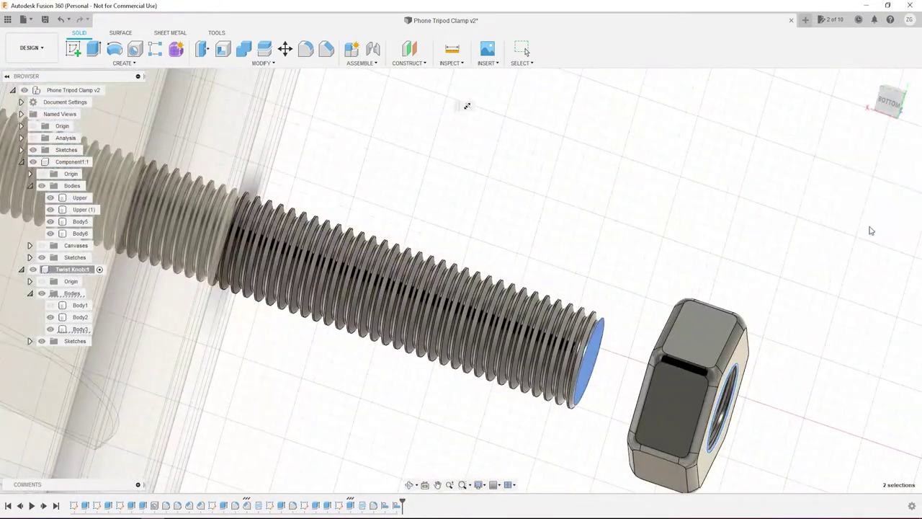
- Move the nut again to centre it on the bolt
key("m")
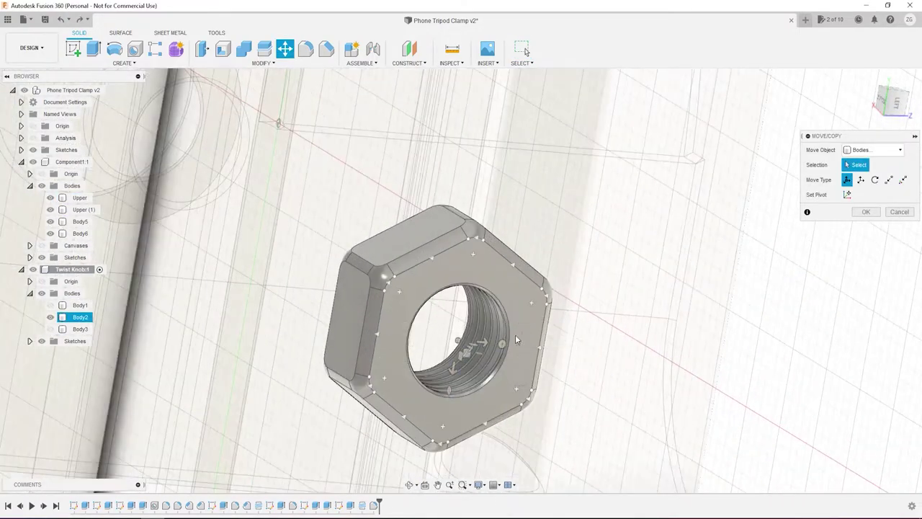
left_click(461, 321)
mouse_move(410, 303)
left_mouse_down()
mouse_move(414, 313)
mouse_move(400, 270)
left_mouse_up()
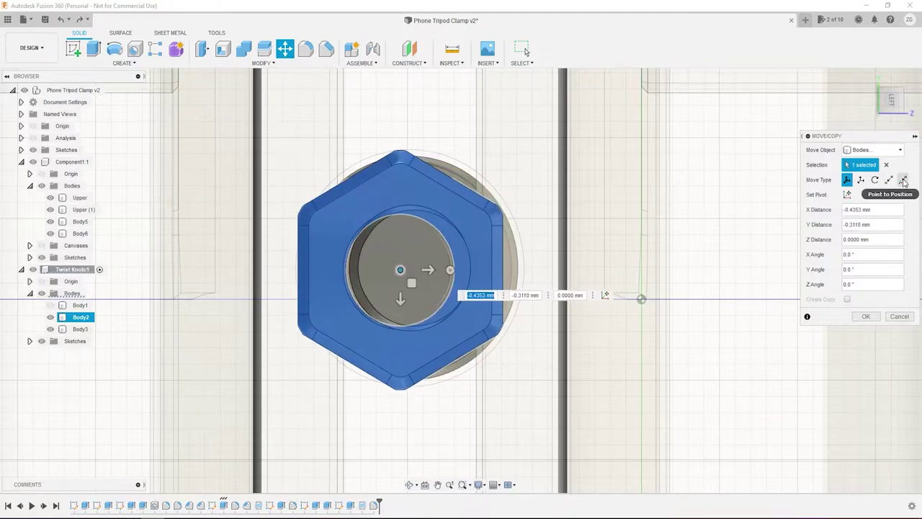
left_click(904, 180)
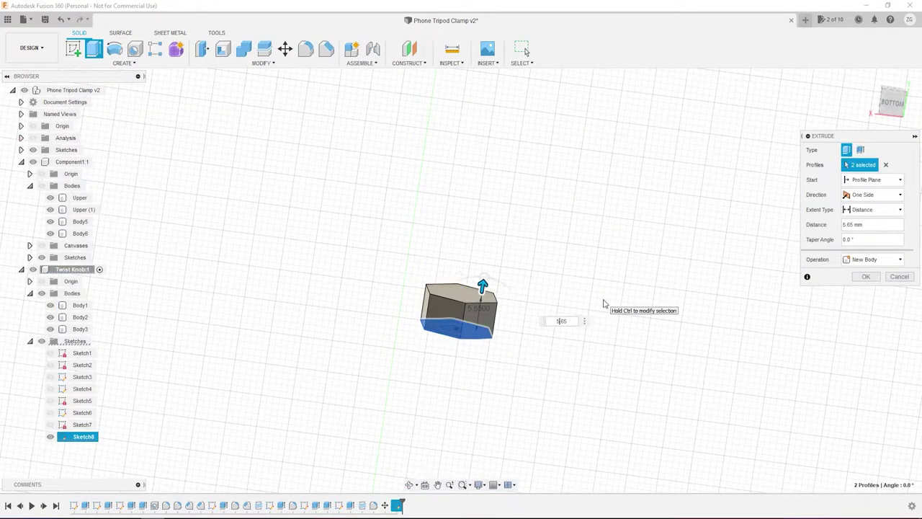
- Commit the hexagon block and add a 5 mm deep tapped hole in its top face
key("Return")
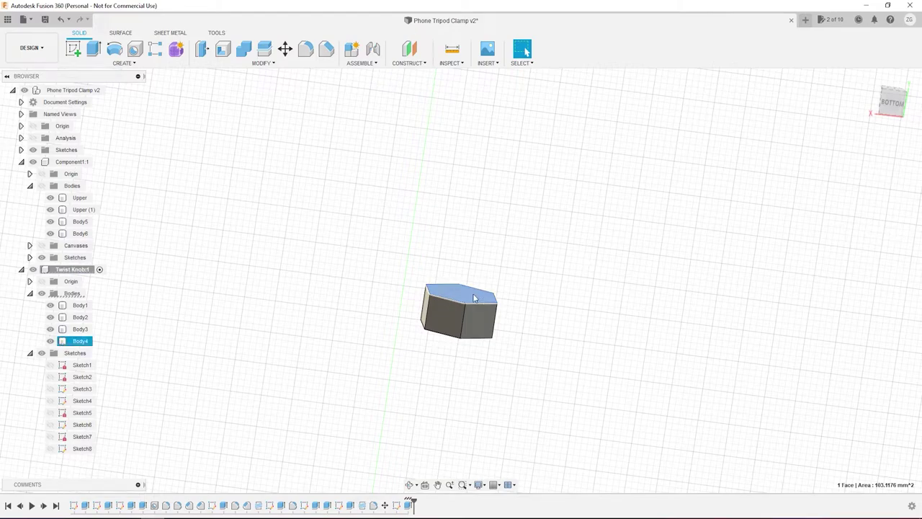
key("h")
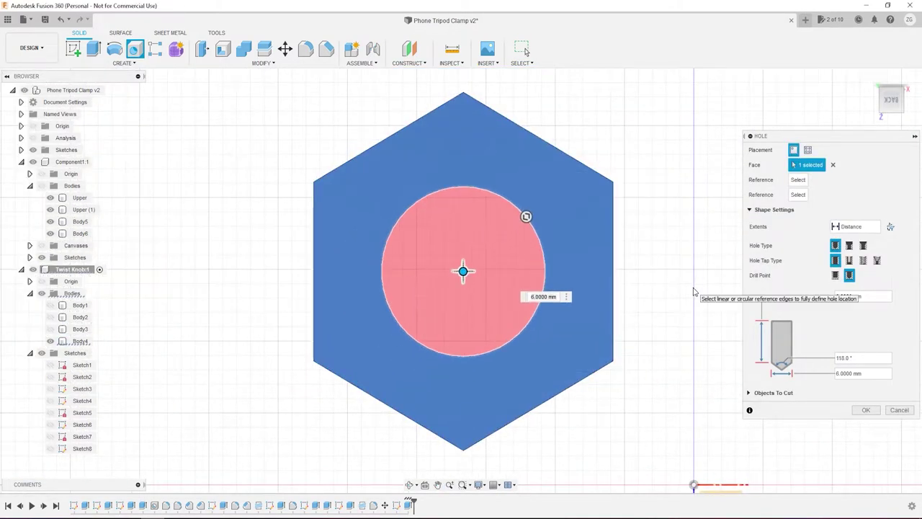
key("Tab")
type("5")
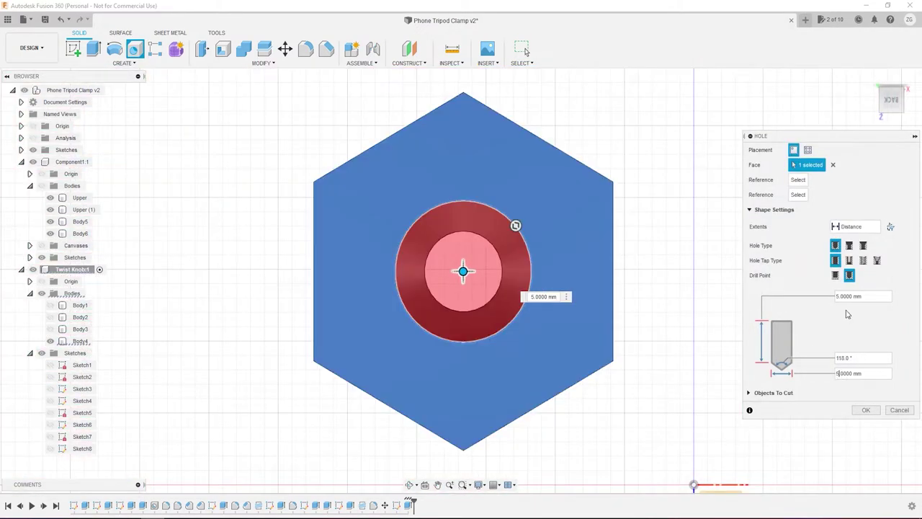
middle_click_drag(764, 317, 655, 333, "shift")
left_click(863, 260)
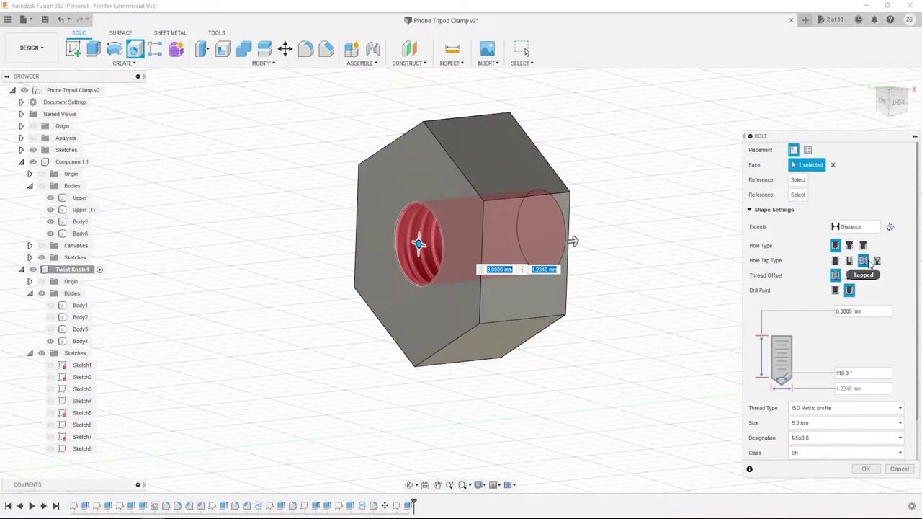
scroll(838, 364, "down", 2)
key("Return")
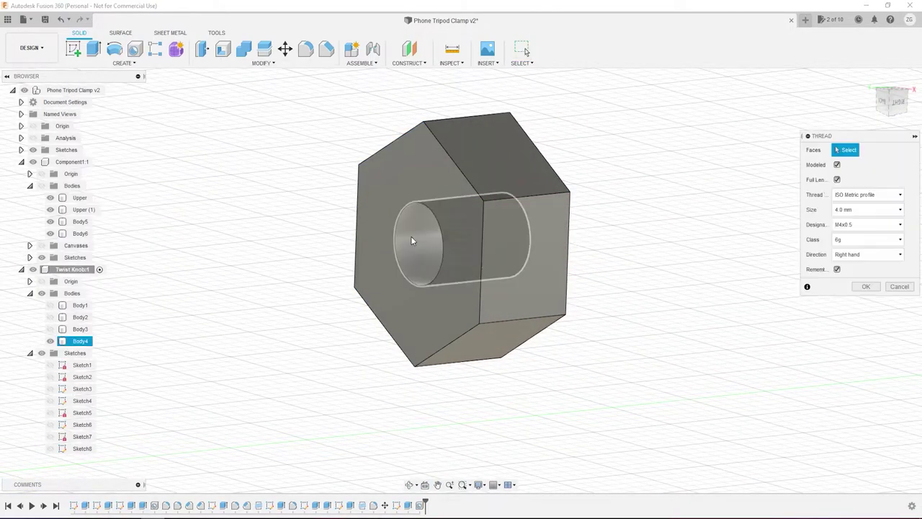
- Apply a modeled 6.0 mm thread to the hole's inner face
left_click(860, 286)
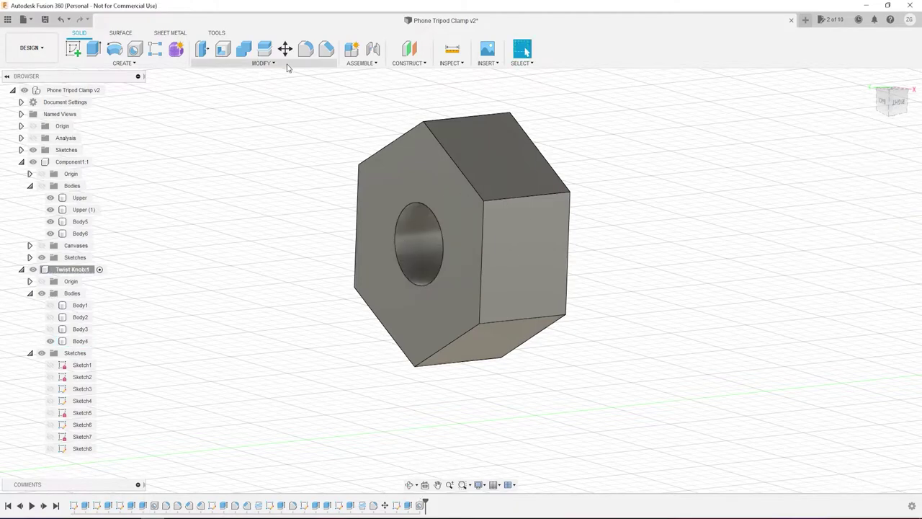
middle_click_drag(695, 343, 867, 214, "shift")
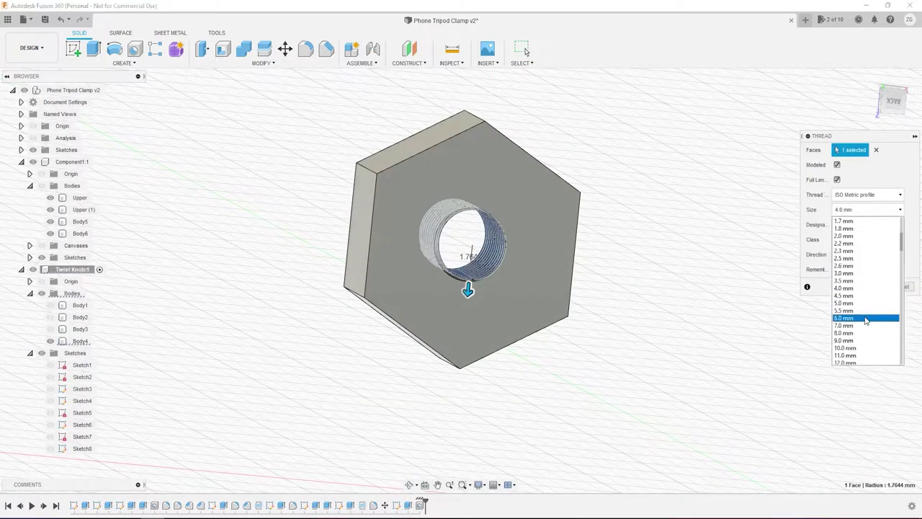
left_click(866, 318)
key("Return")
- Round the nut's outer edges, leaving the earlier small fillet unchanged
key("f")
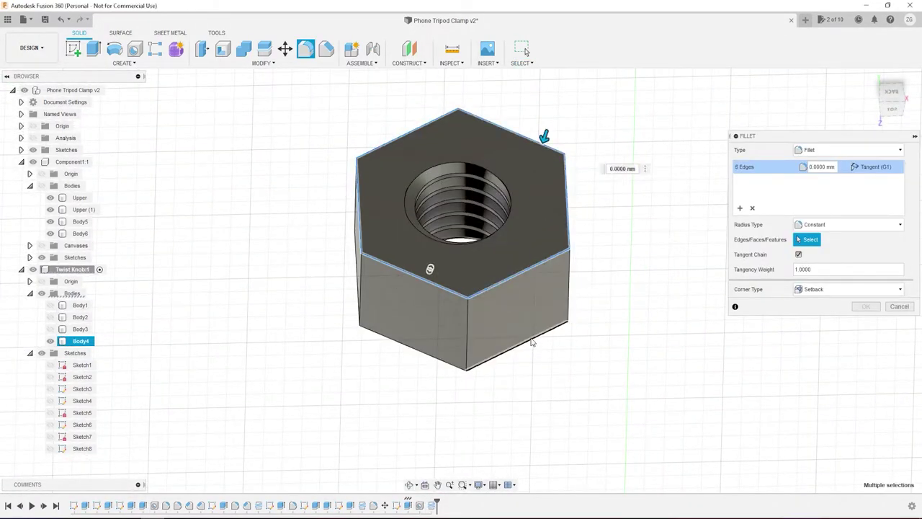
middle_click_drag(667, 320, 653, 277, "shift")
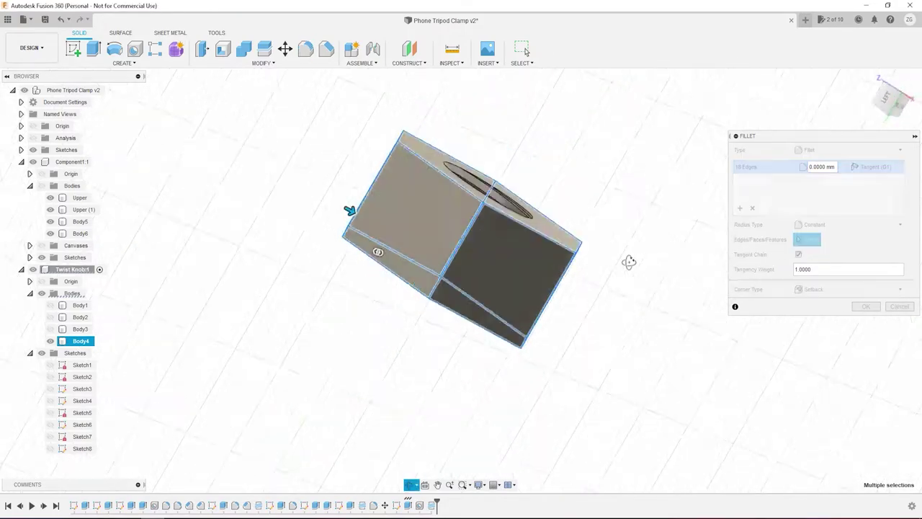
type("1")
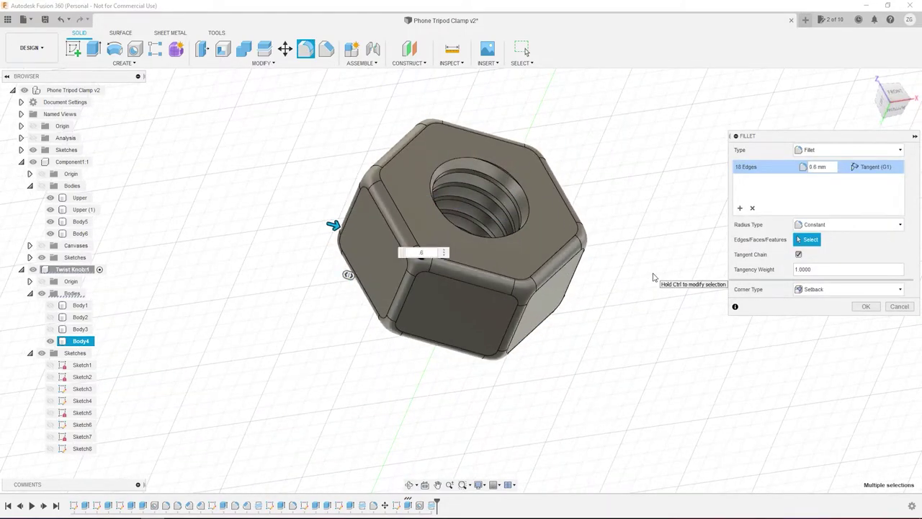
key("Return")
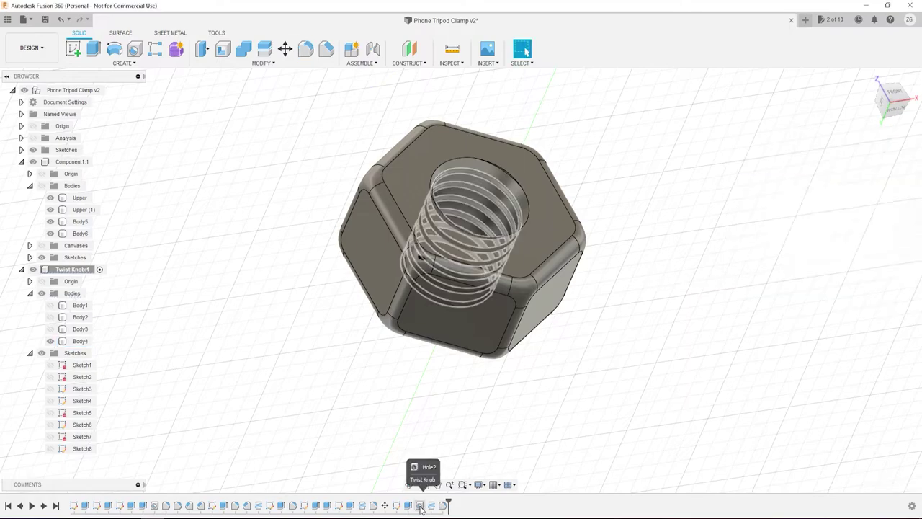
double_click(420, 504)
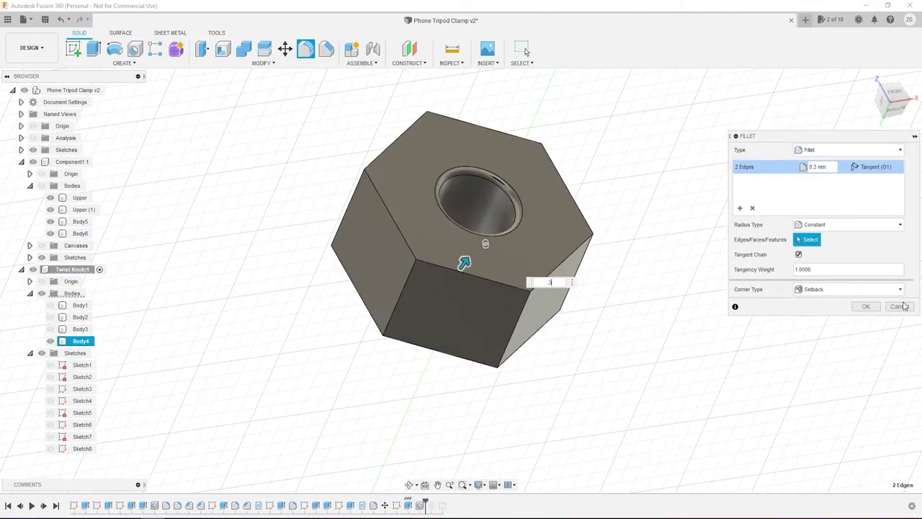
left_click(897, 306)
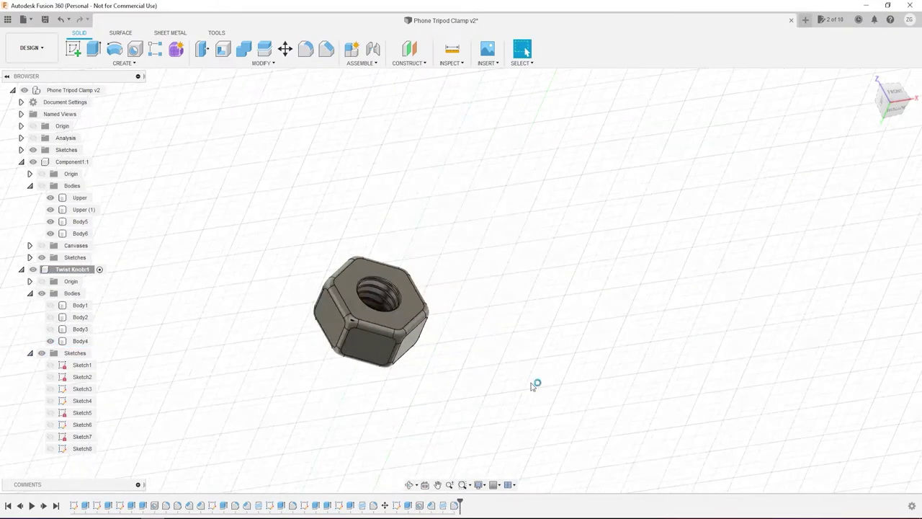